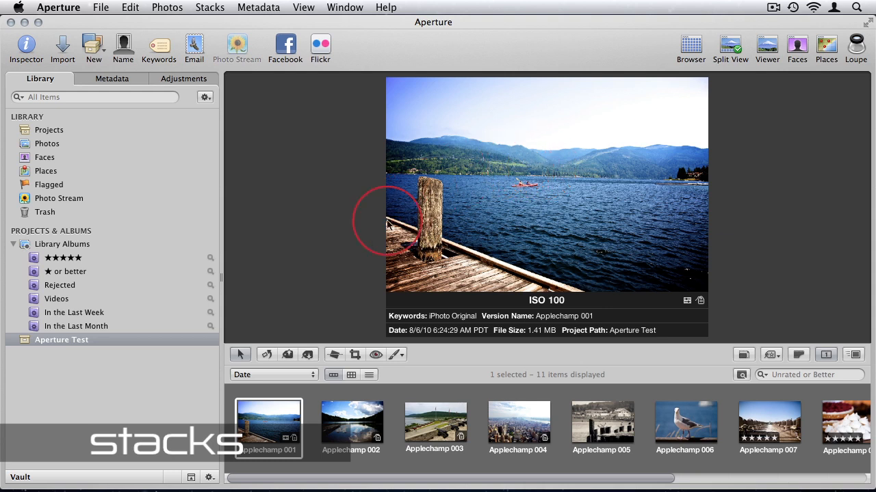
Duplicate the Applechamp 001 lake photo three times to build a stack of four versions
left_click(368, 461)
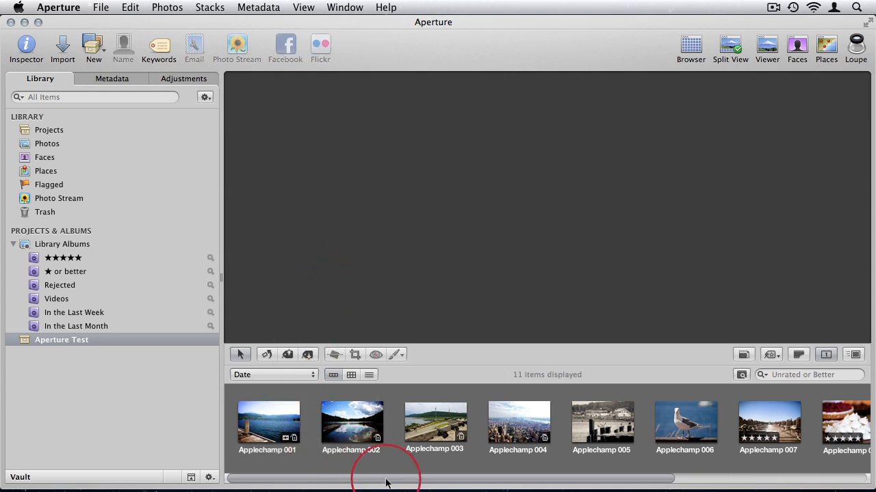
left_click_drag(385, 481, 333, 490)
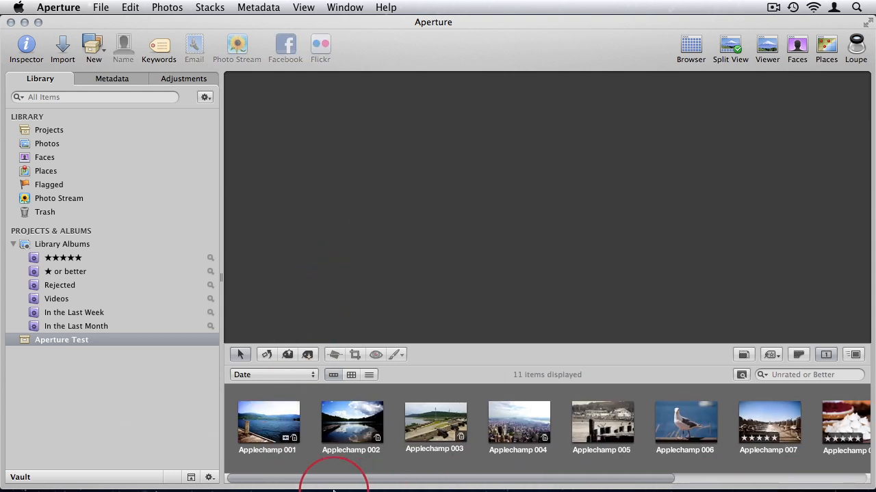
right_click(274, 426)
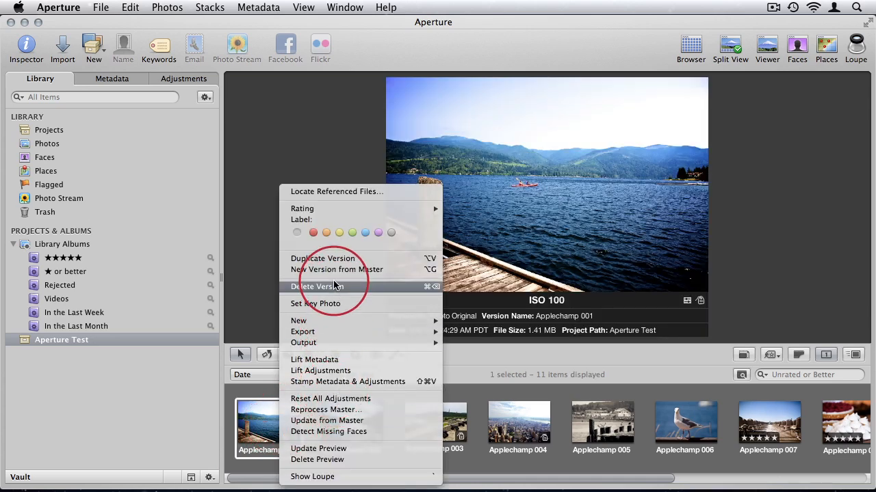
left_click(331, 258)
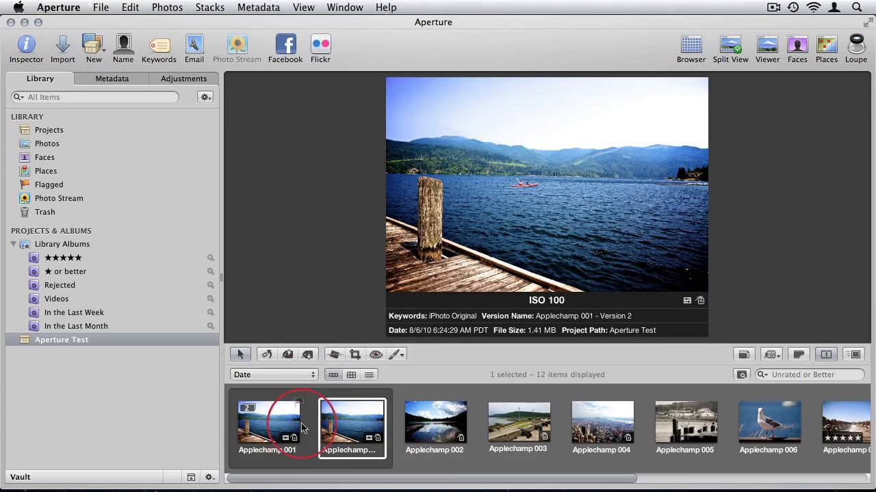
right_click(329, 425)
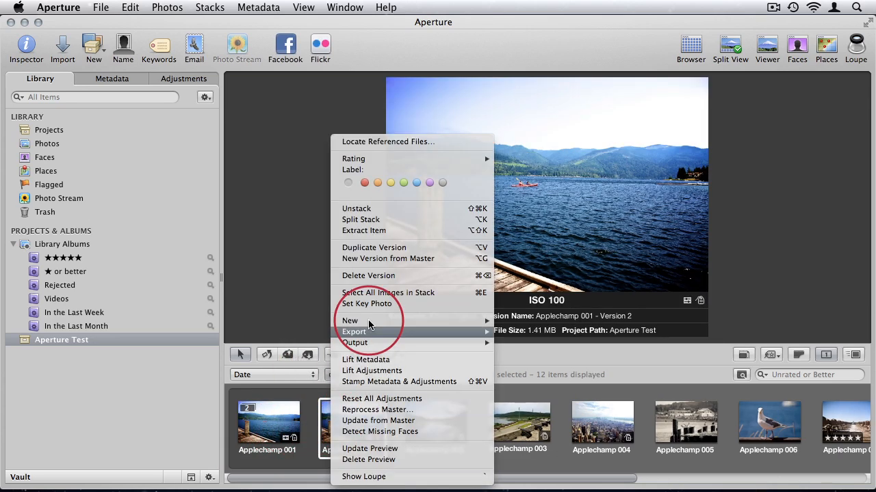
left_click(373, 255)
right_click(331, 427)
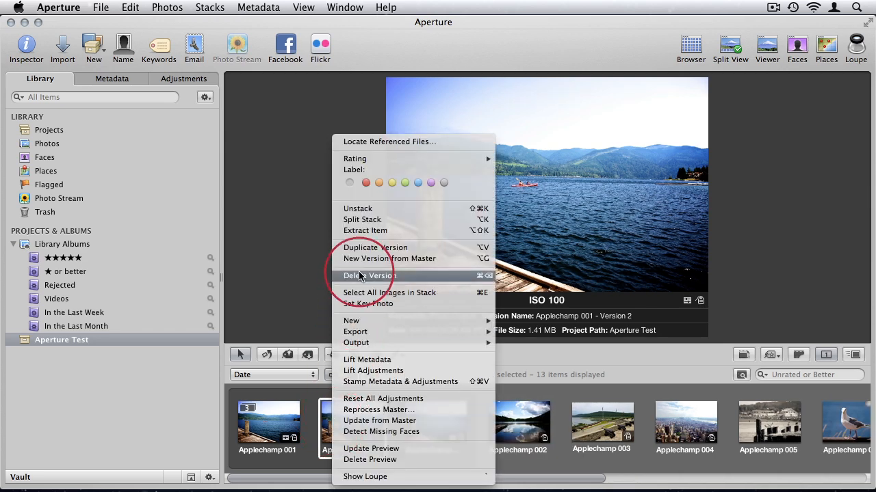
left_click(356, 253)
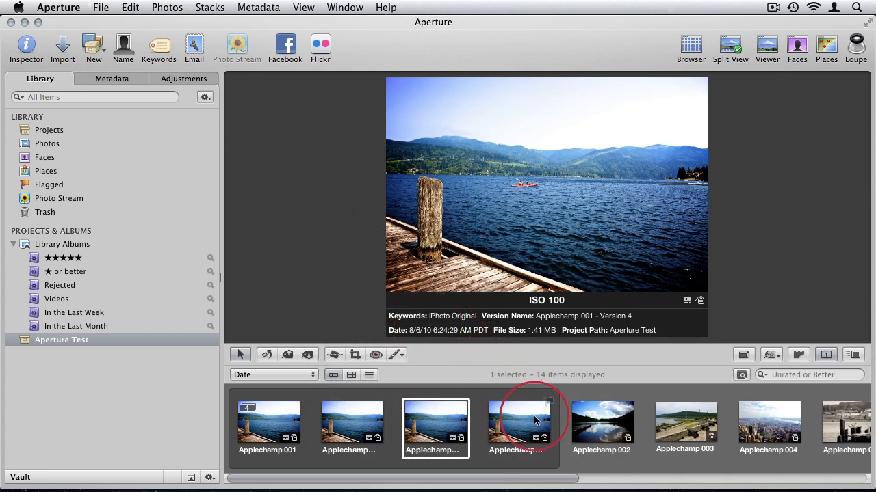
left_click_drag(559, 487, 517, 487)
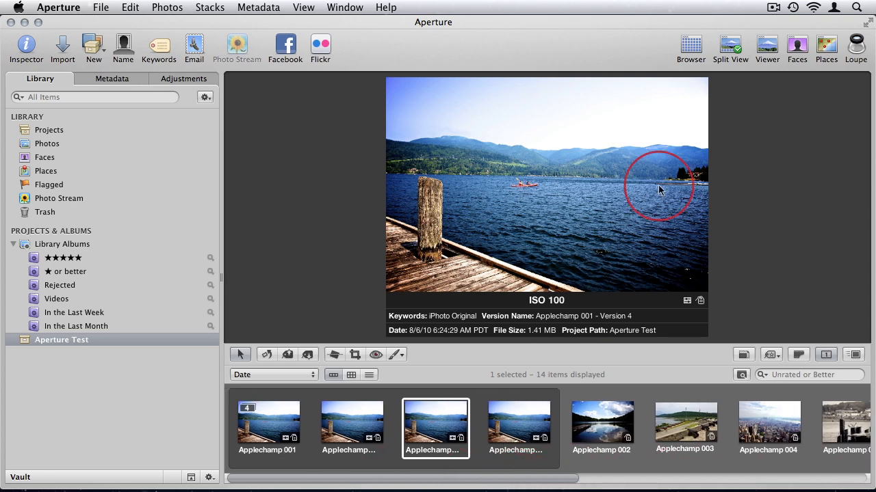
Show the photos in the full browser grid, and collapse and reopen the Applechamp 001 stack
left_click(689, 45)
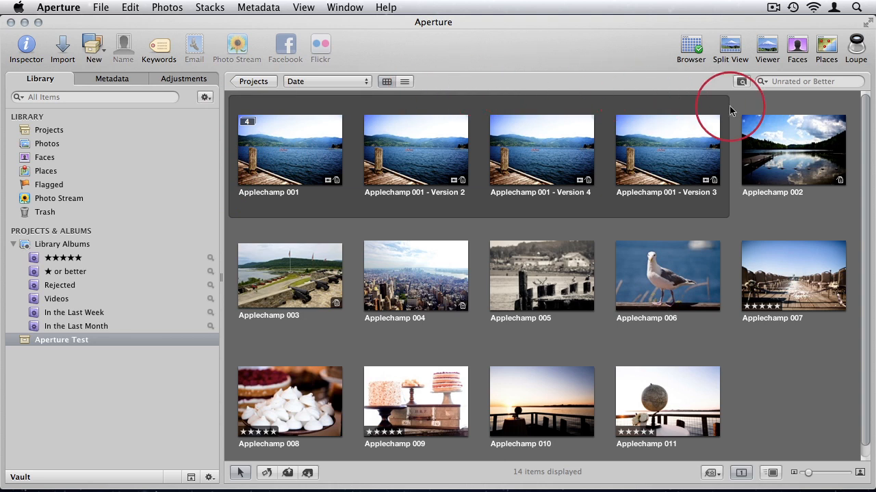
left_click(247, 122)
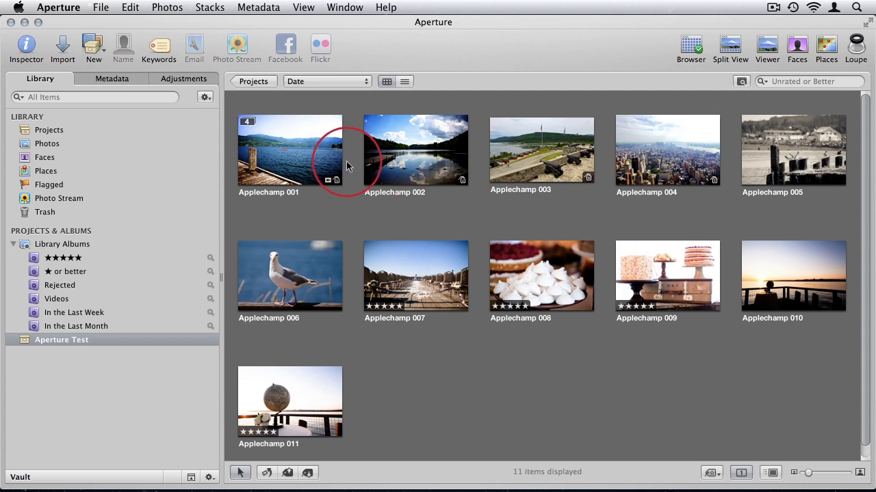
left_click(249, 124)
left_click(248, 123)
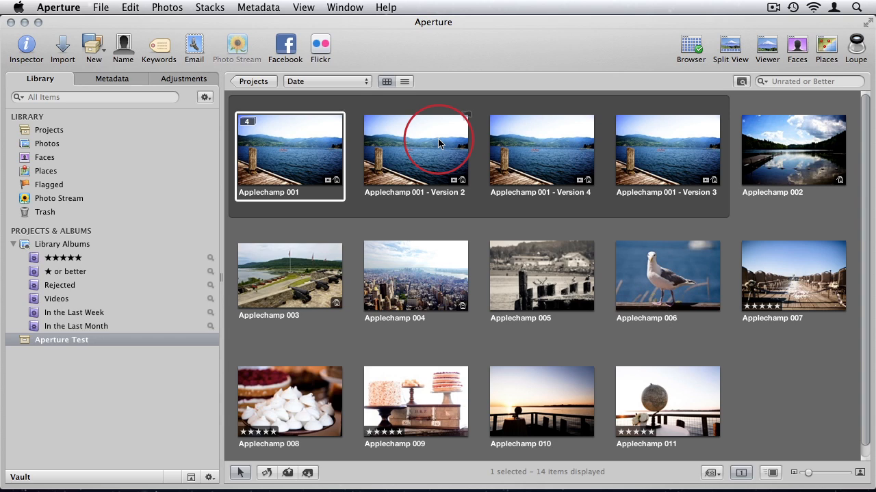
left_click(248, 122)
left_click(248, 122)
Select Versions 2, 4 and 3 of Applechamp 001 one by one and collapse their stack
left_click(434, 157)
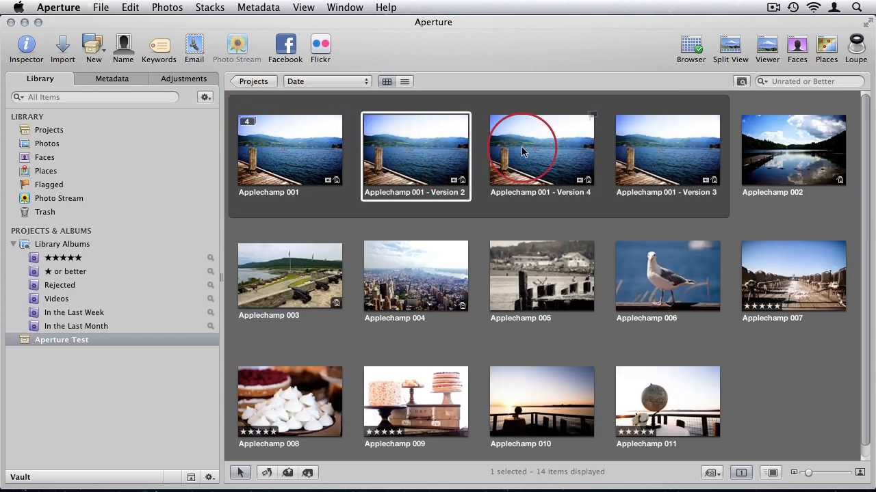
left_click(522, 152)
left_click(701, 137)
left_click(246, 123)
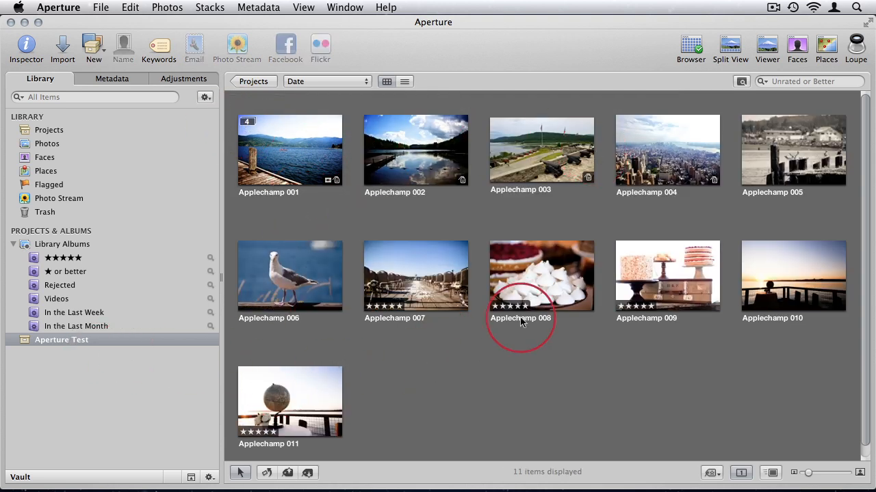
Select the first-row photos one by one through Applechamp 005, and reopen the Applechamp 001 stack
left_click(305, 146)
left_click(409, 149)
left_click(551, 147)
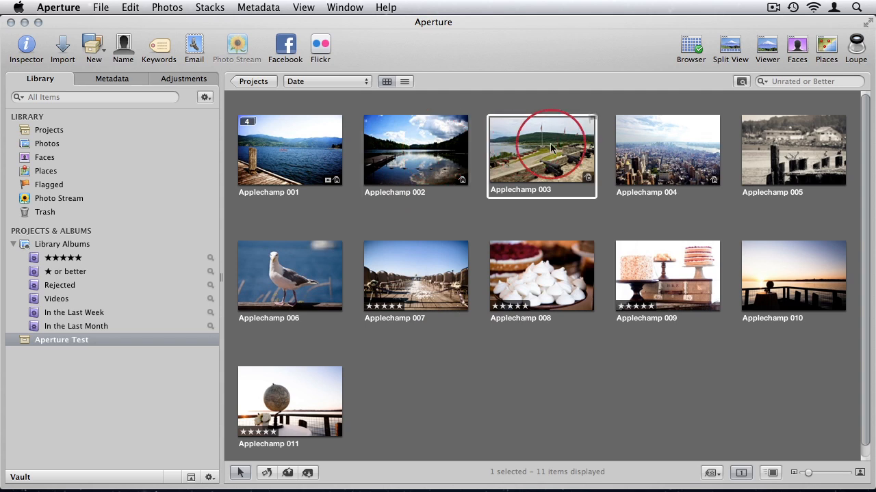
left_click(667, 145)
left_click(834, 147)
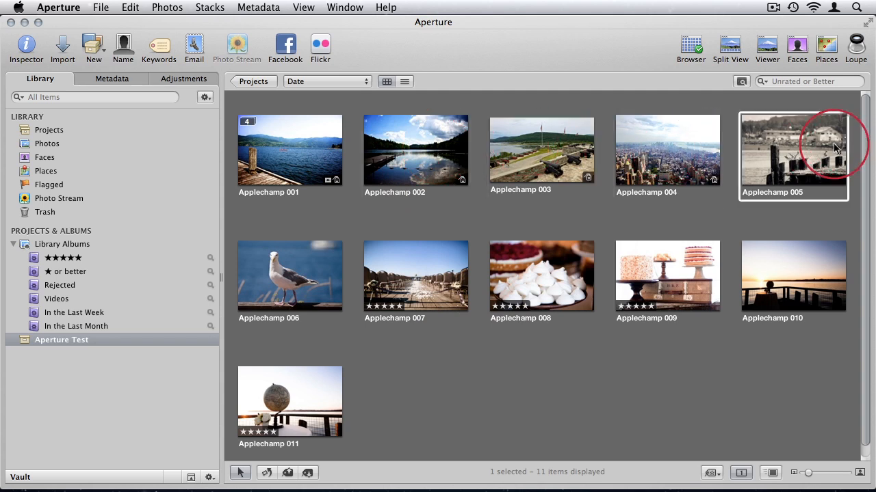
left_click(249, 123)
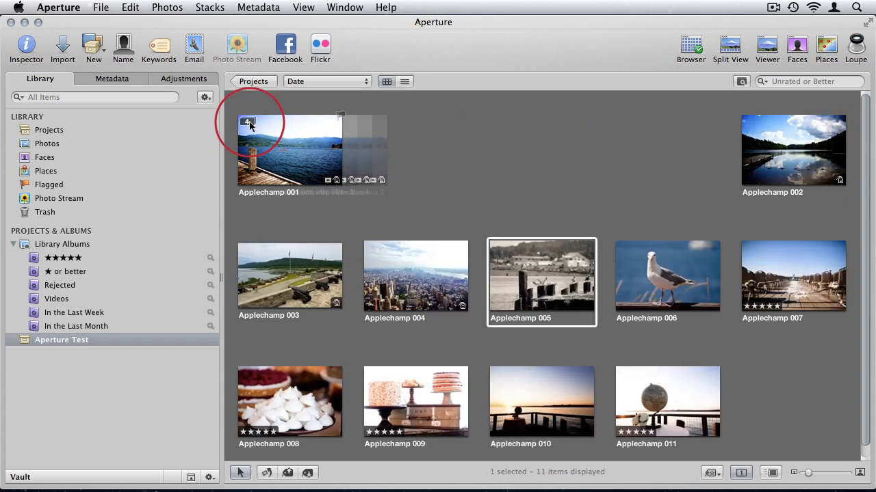
Move Applechamp 001 - Version 4 to the front of its stack, and collapse and reopen the stack
left_click_drag(555, 168, 436, 140)
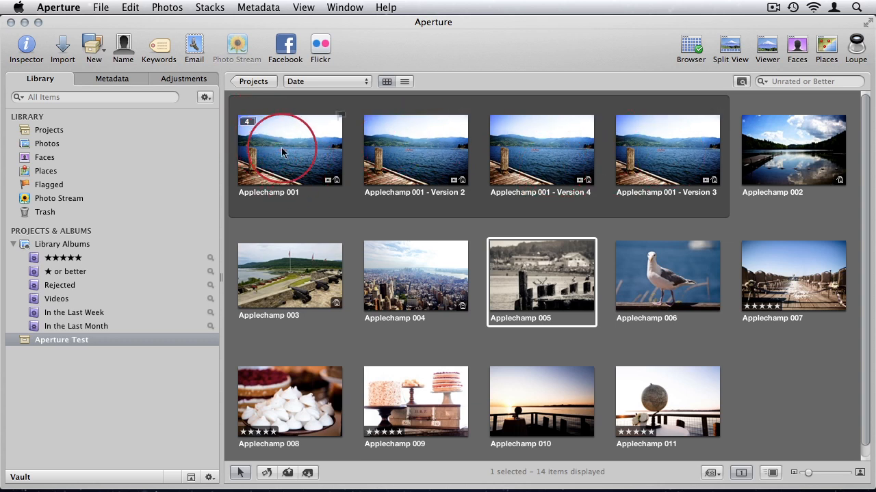
left_click_drag(577, 148, 272, 150)
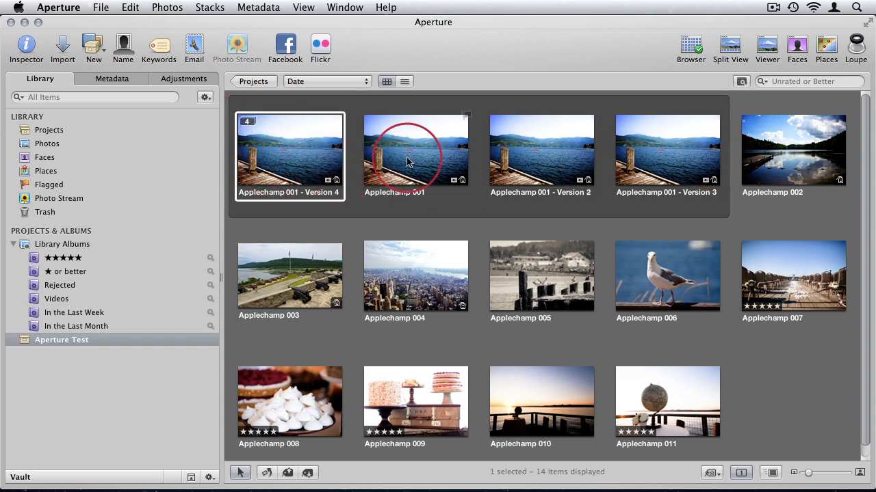
left_click(247, 121)
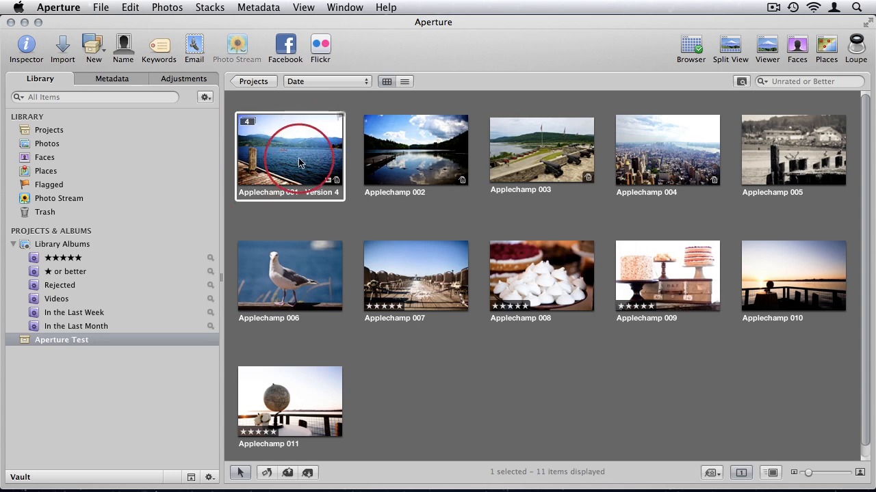
left_click(247, 121)
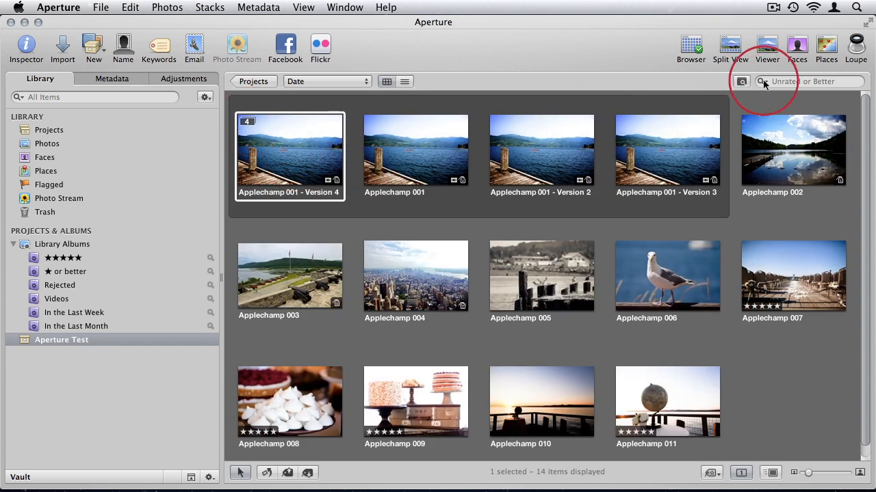
In Split View, step through the open stack's versions to Applechamp 002 and back to Version 4
left_click(730, 47)
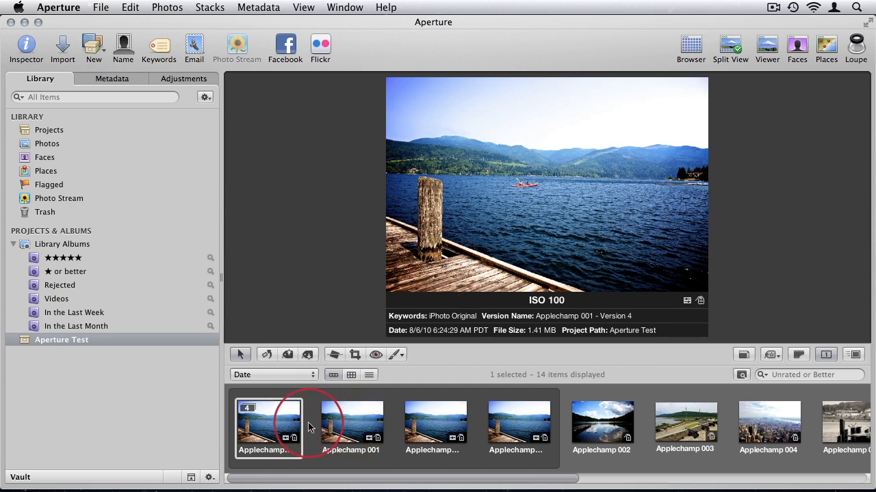
key("Right")
key("Right")
key("Right")
key("Right")
key("Right")
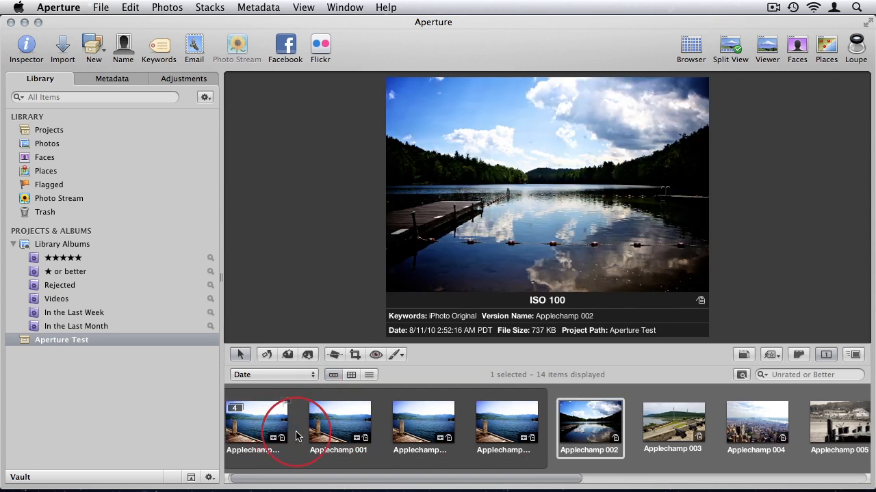
key("Left")
key("Left")
key("Left")
key("Left")
key("Left")
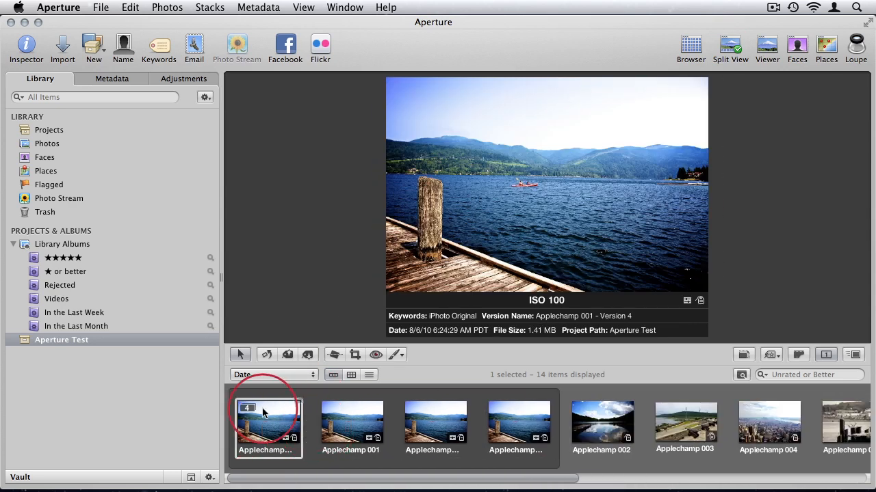
Collapse the stack in the filmstrip and step to Applechamp 002 and back to the stack
left_click(255, 409)
key("Right")
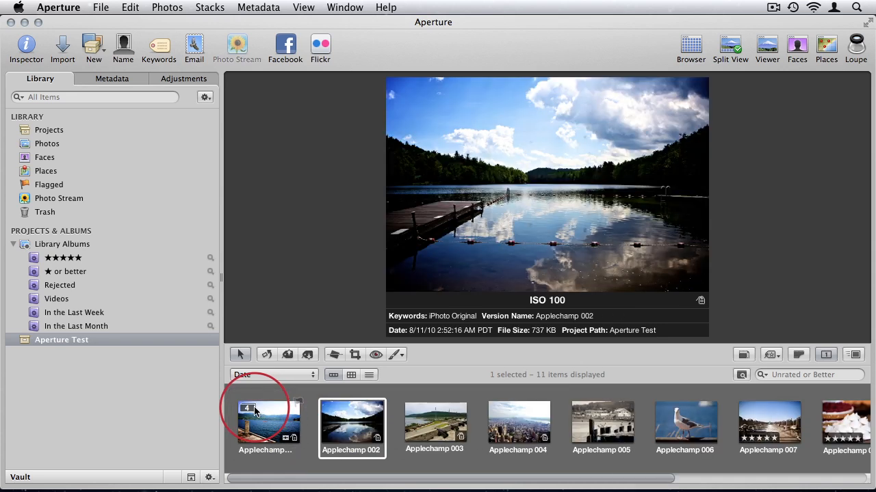
key("Left")
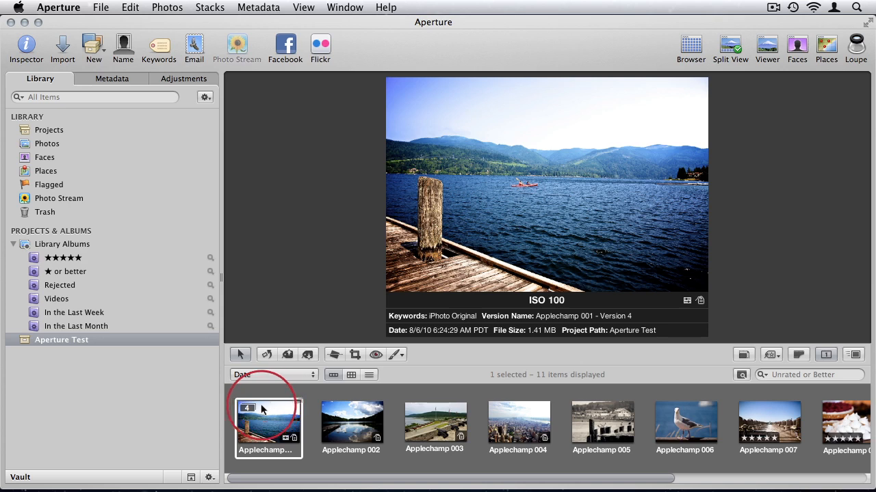
View the stack's Version 4 photo enlarged and return to the full browser grid
double_click(264, 410)
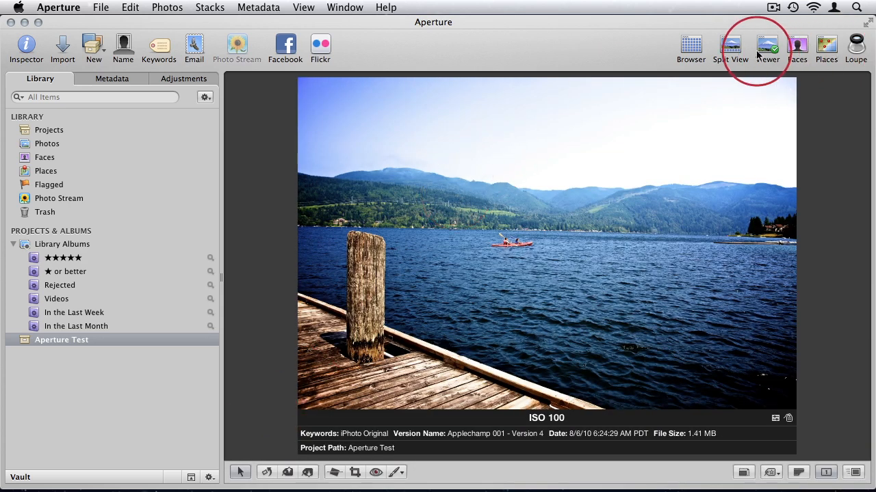
left_click(730, 45)
left_click(673, 45)
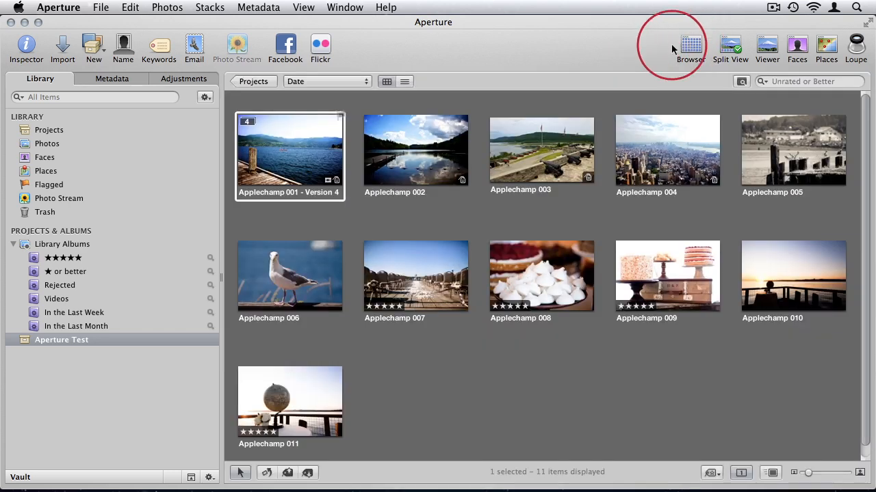
Expand the stack, make Applechamp 001 - Version 2 its pick, and collapse the stack
left_click(248, 122)
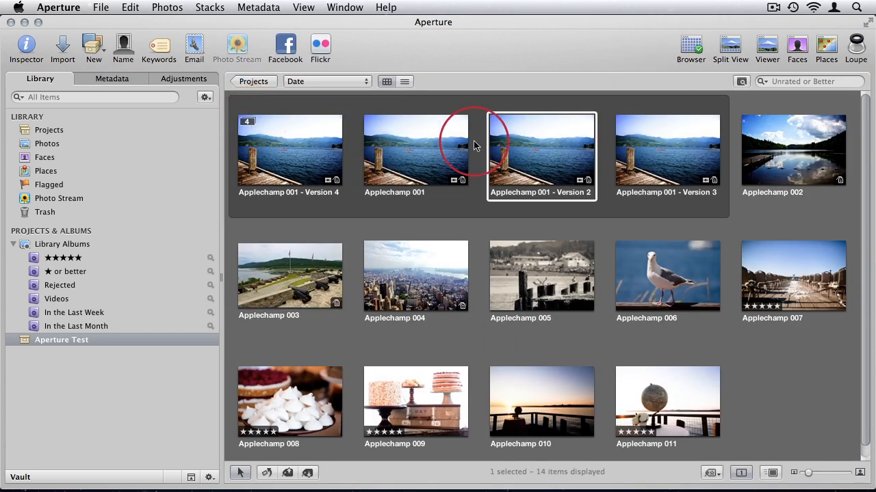
left_click(209, 8)
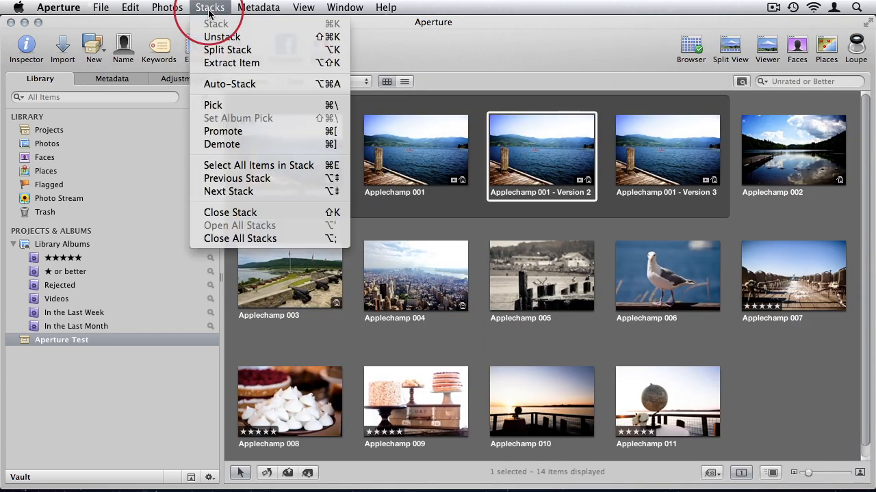
left_click(223, 106)
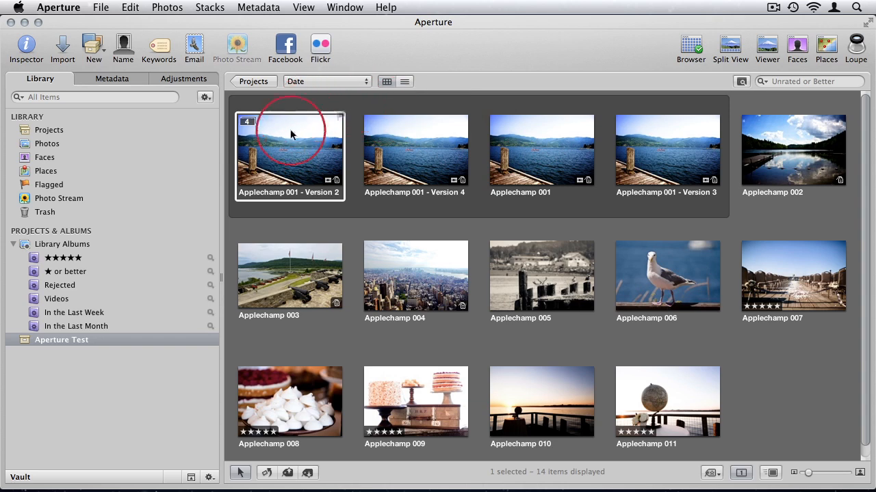
left_click(248, 121)
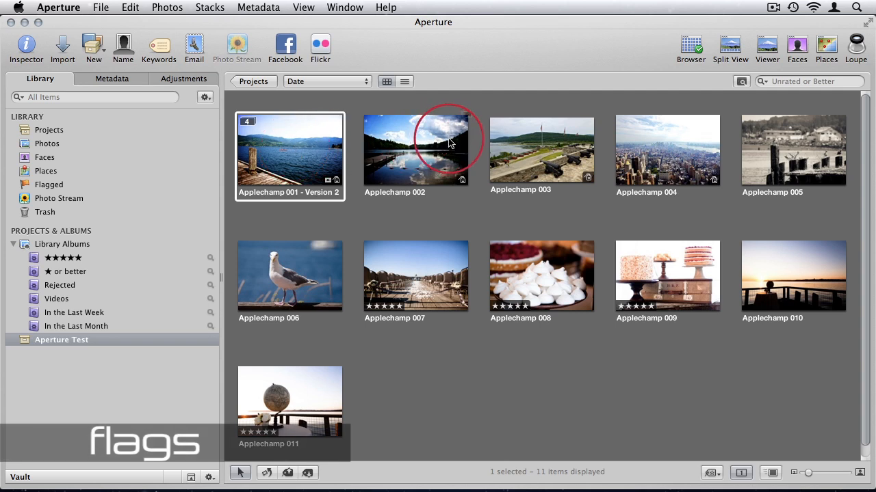
Flag the photos Applechamp 002, Applechamp 008 and Applechamp 011
mouse_move(463, 119)
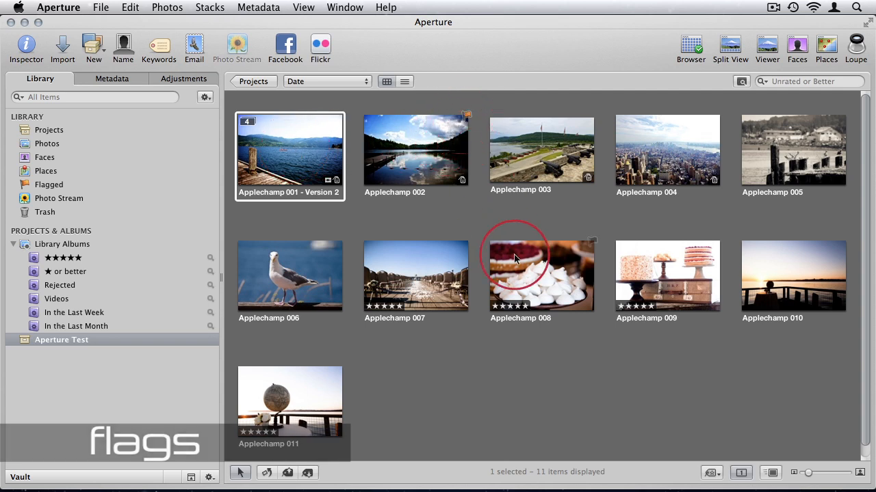
left_click(591, 242)
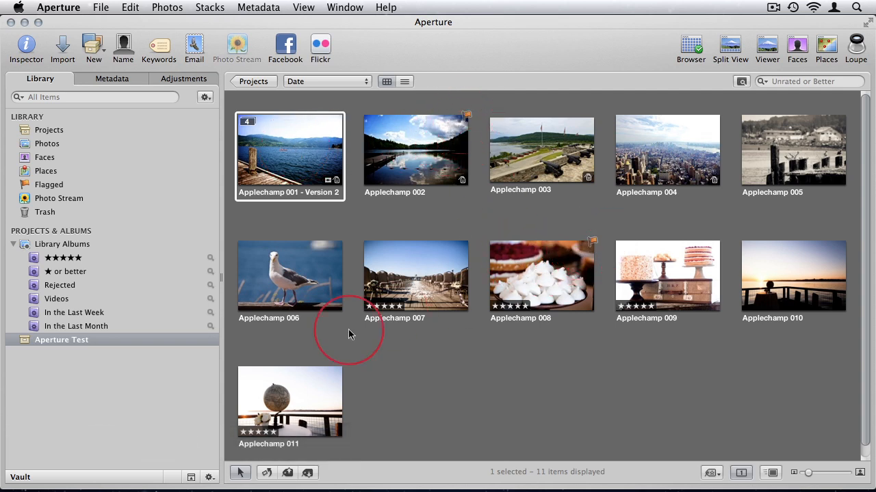
left_click(341, 368)
right_click(341, 369)
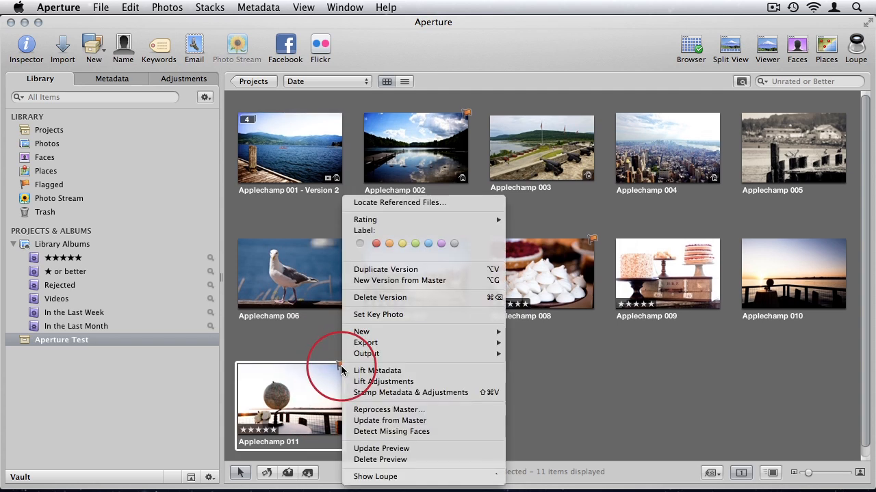
left_click(341, 370)
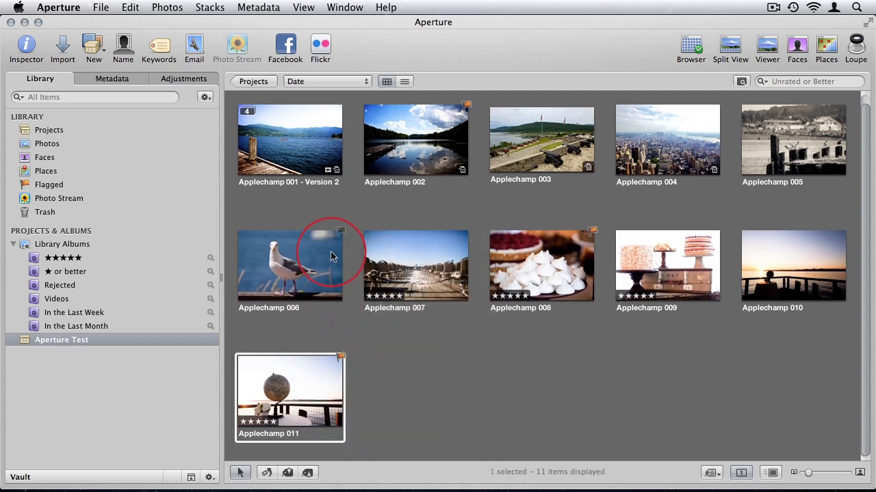
Remove the flags from the photos Applechamp 011, Applechamp 008 and Applechamp 002, and clear the photo selection
left_click(341, 357)
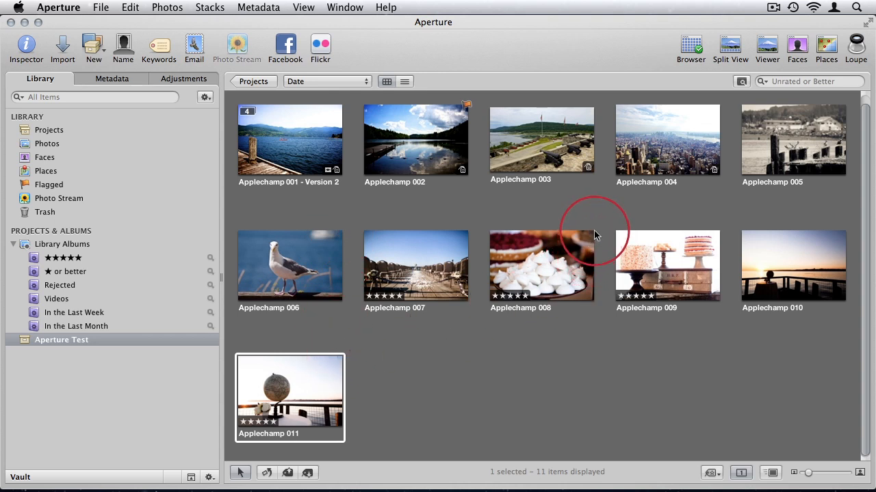
scroll(593, 235, "up", 1)
left_click(466, 115)
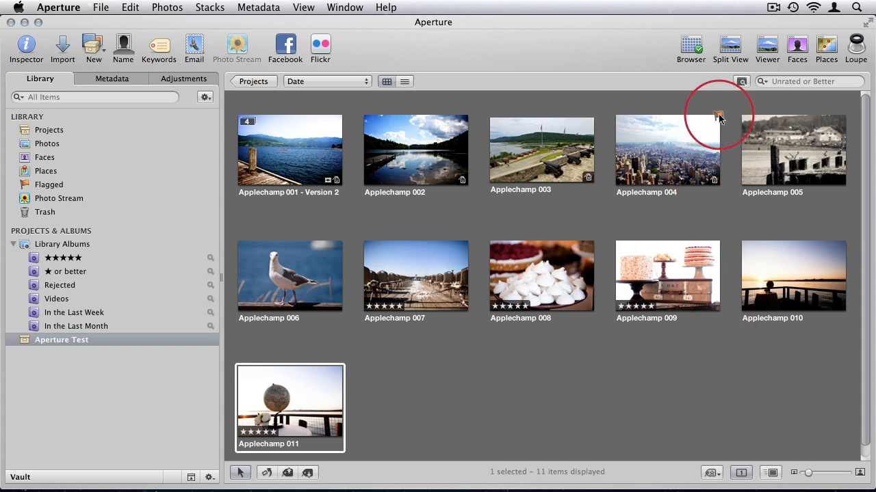
left_click(385, 367)
Show the metadata of Applechamp 001 - Version 2 and look over its editable Copyright Notice, Caption and Title fields
left_click(112, 79)
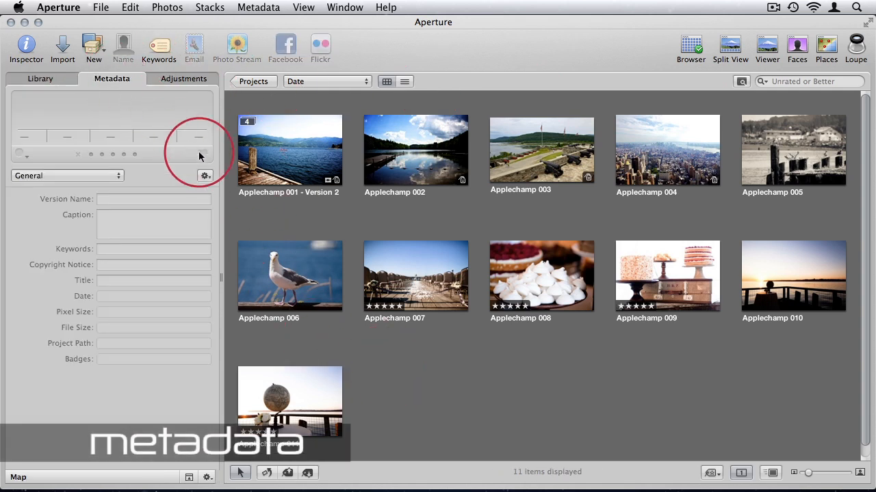
left_click(310, 151)
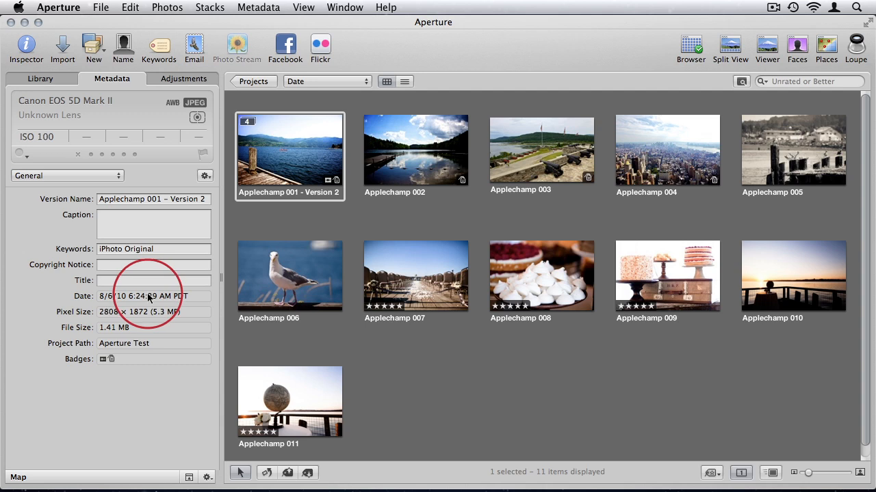
left_click(114, 265)
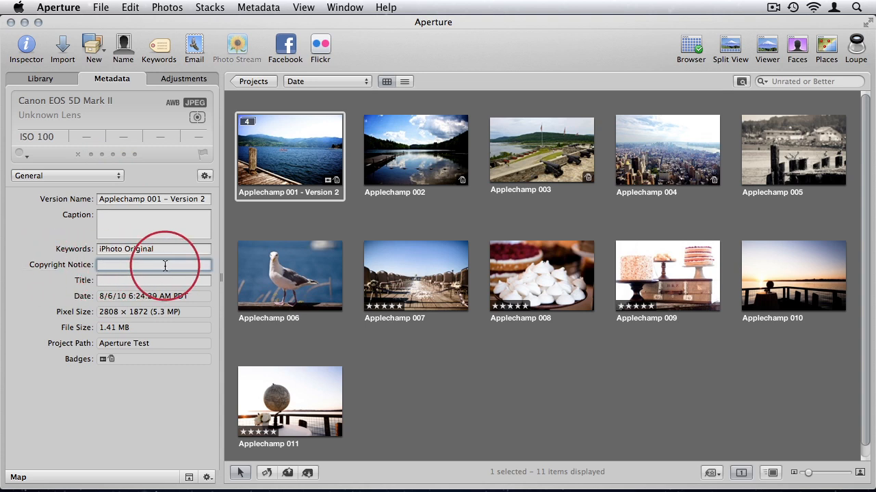
left_click(107, 232)
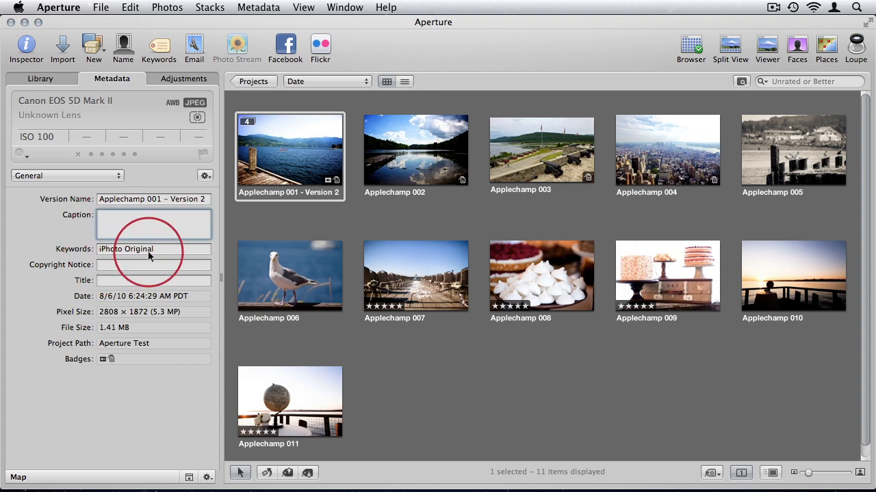
left_click(124, 281)
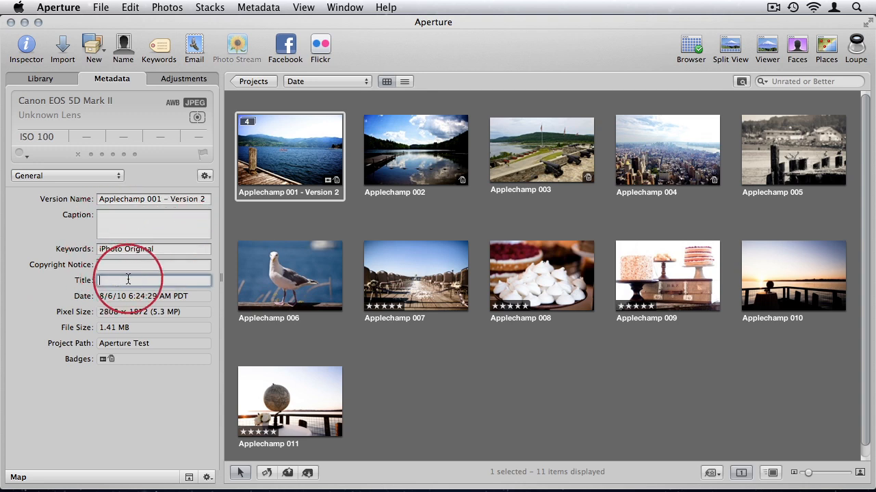
Display the photo's metadata in the Ratings view and in the Contact Sheet view
left_click(111, 176)
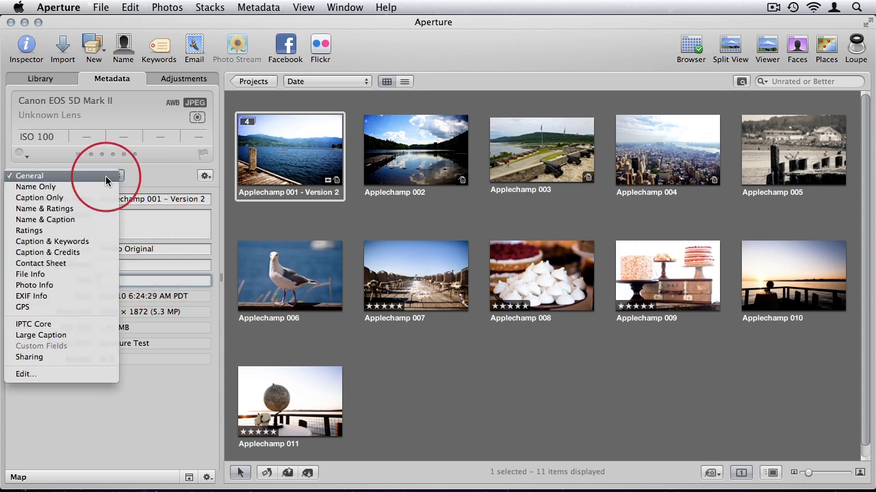
left_click(68, 231)
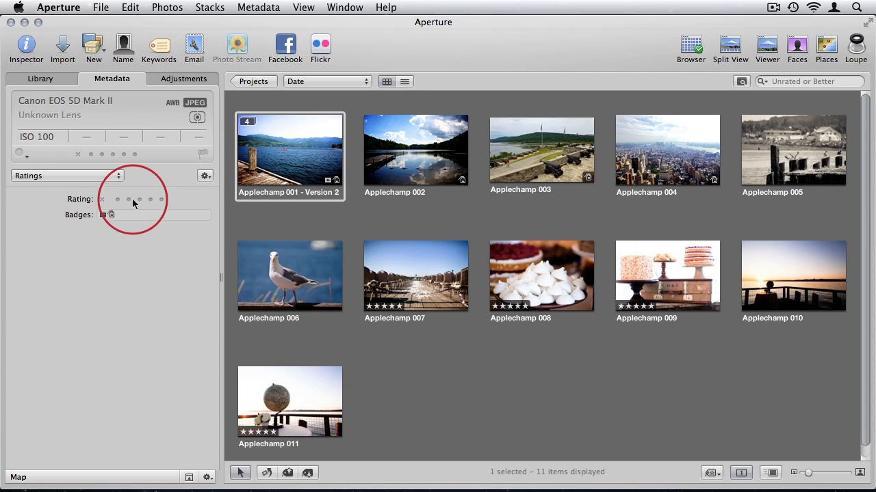
left_click(78, 176)
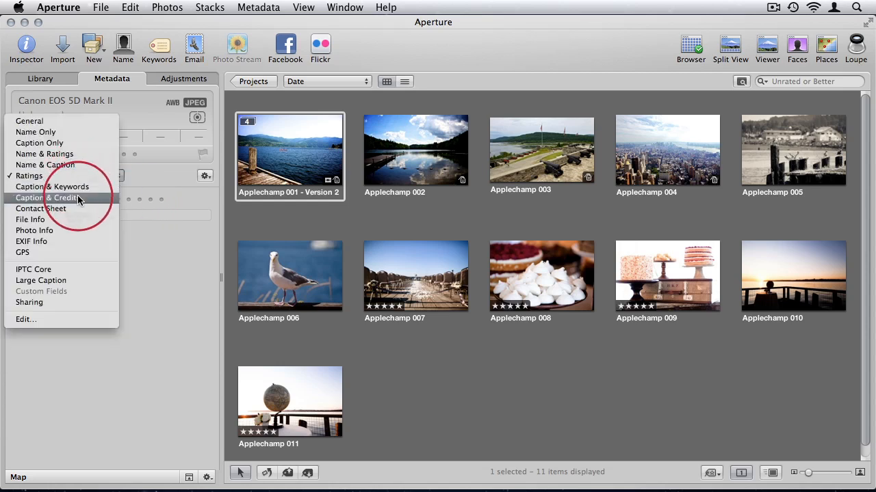
left_click(66, 211)
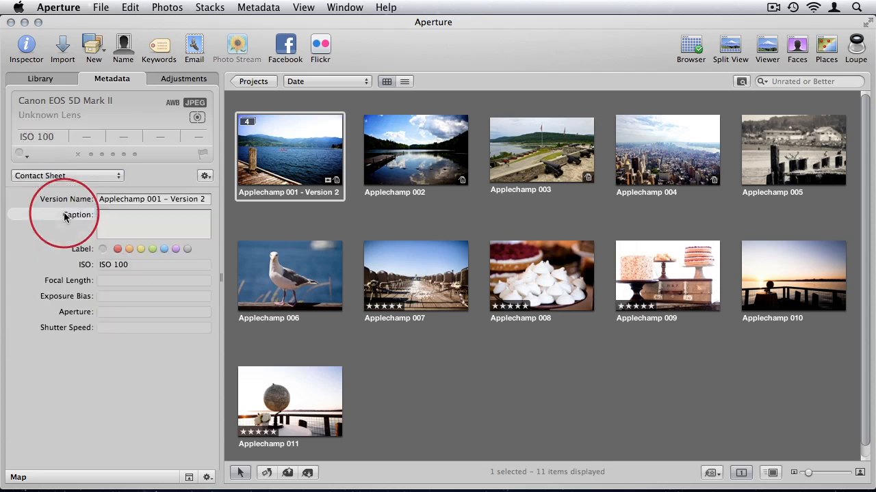
Return to the library list, open the keyword library and assign the keywords Family and Pool to Applechamp 004
left_click(50, 80)
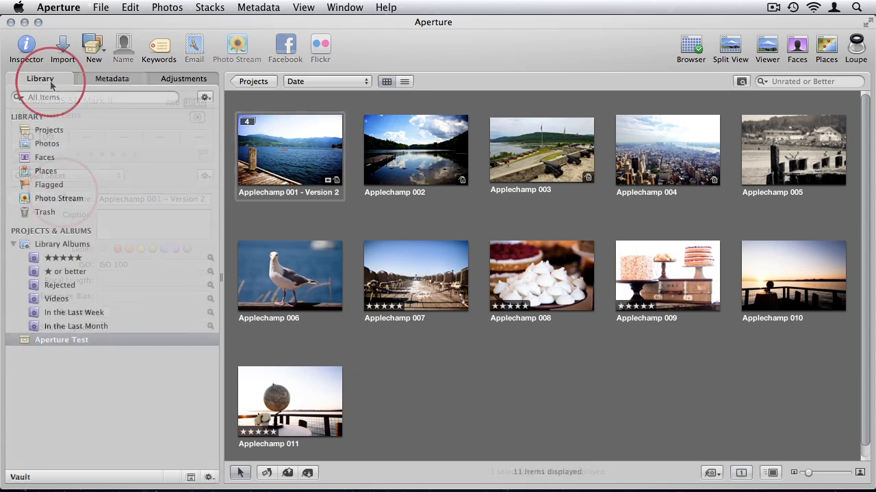
left_click(159, 46)
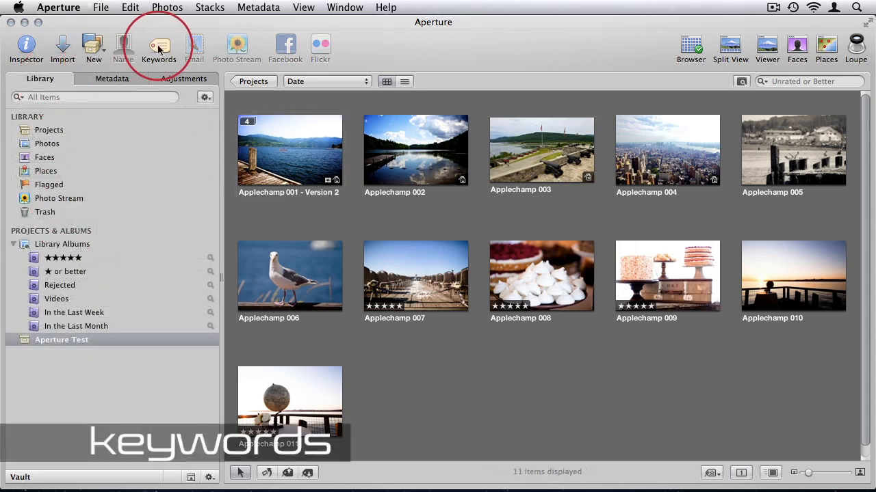
left_click_drag(555, 202, 139, 112)
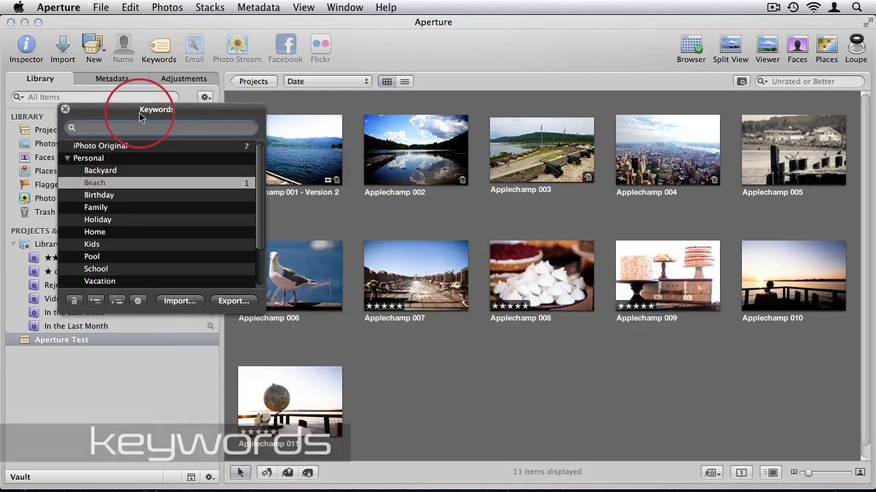
left_click(100, 230)
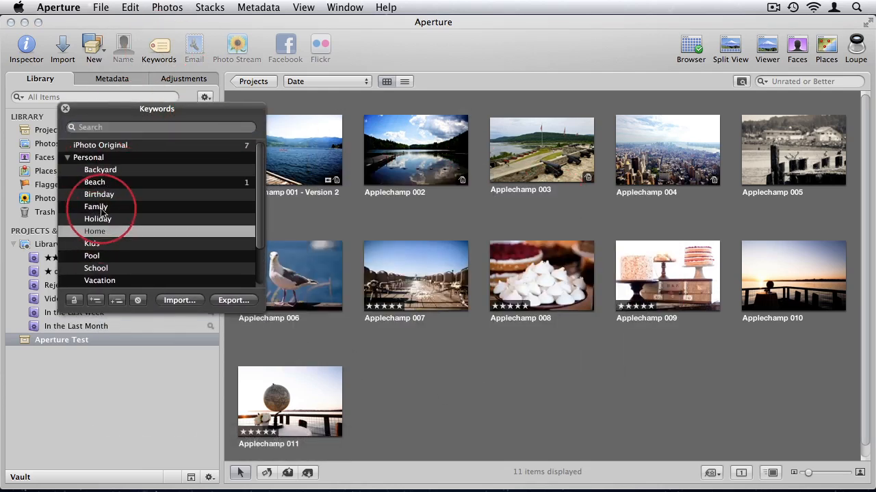
left_click_drag(100, 232, 665, 164)
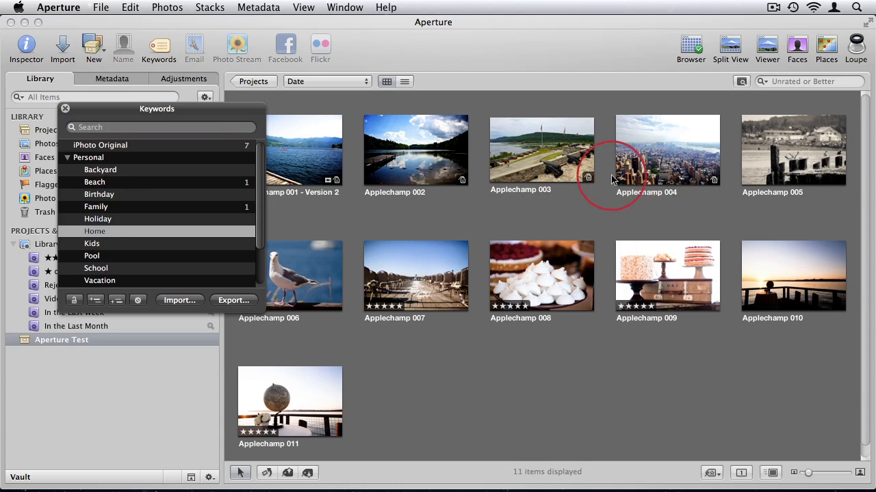
left_click_drag(109, 256, 664, 157)
Uncover the library list by moving the keyword window and add a keyword named Applechamp Test under Personal
left_click_drag(157, 109, 489, 61)
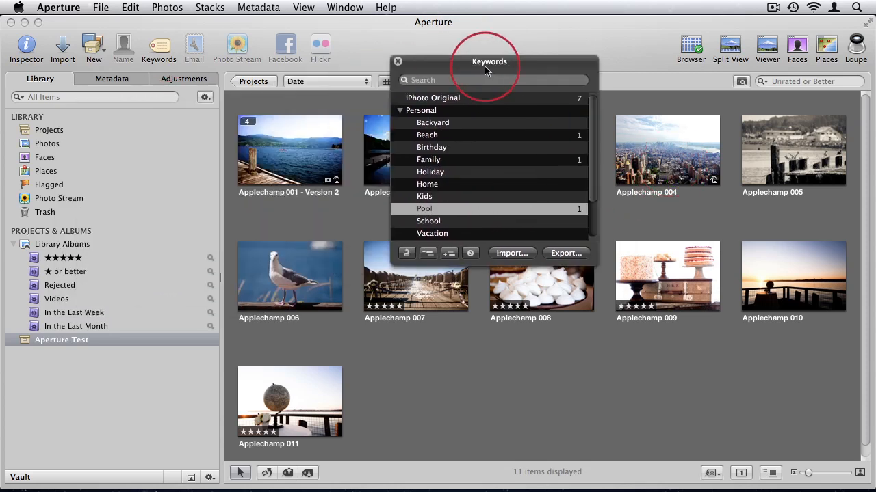
left_click(428, 254)
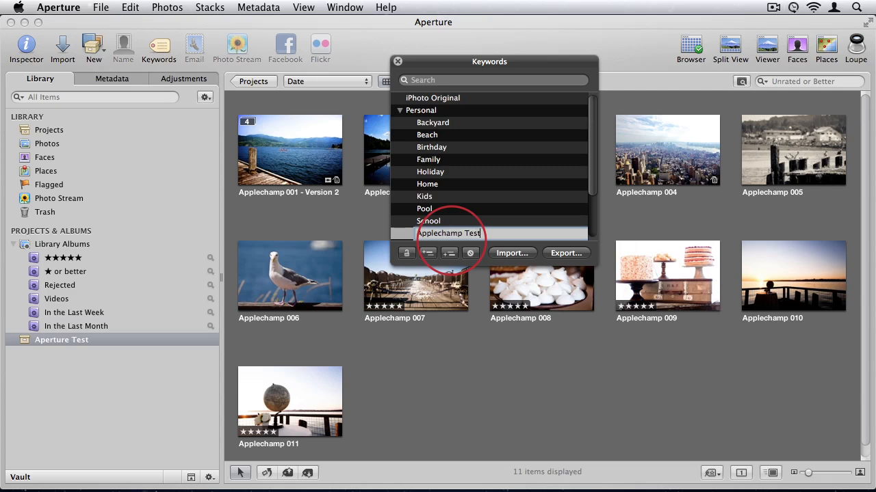
key("Return")
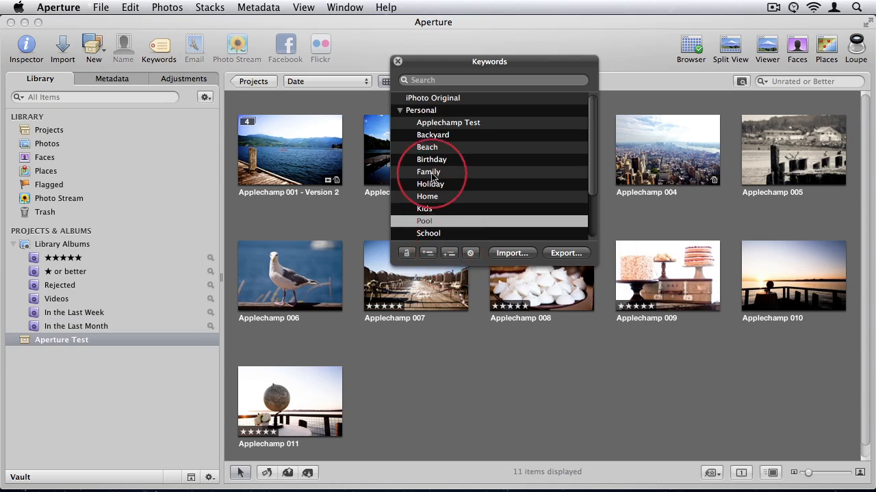
Add a subordinate keyword named new beneath the Applechamp Test keyword
left_click(438, 123)
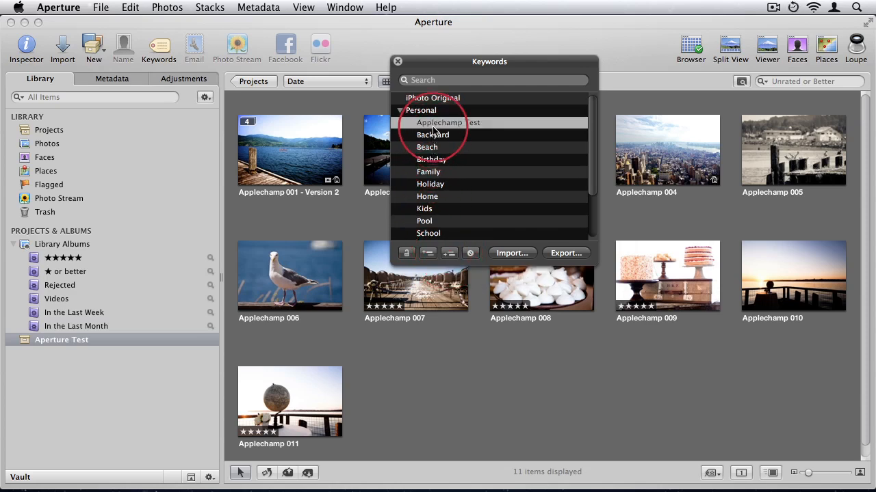
left_click(448, 253)
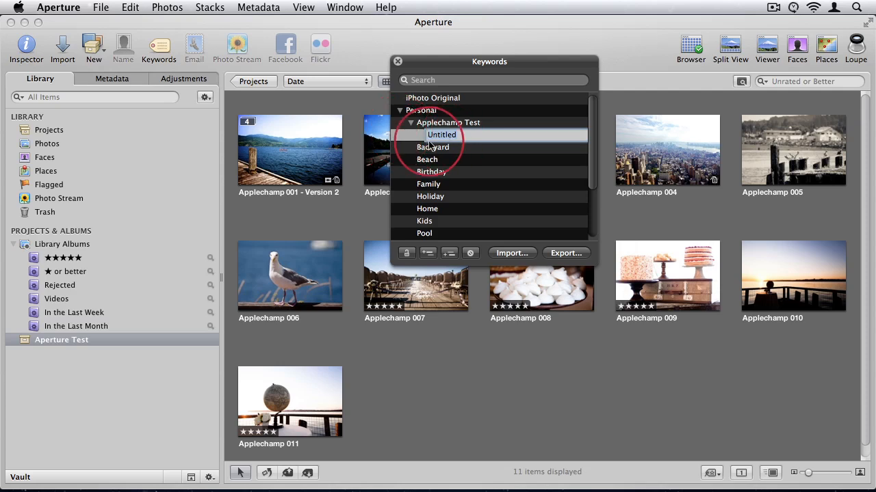
key("Return")
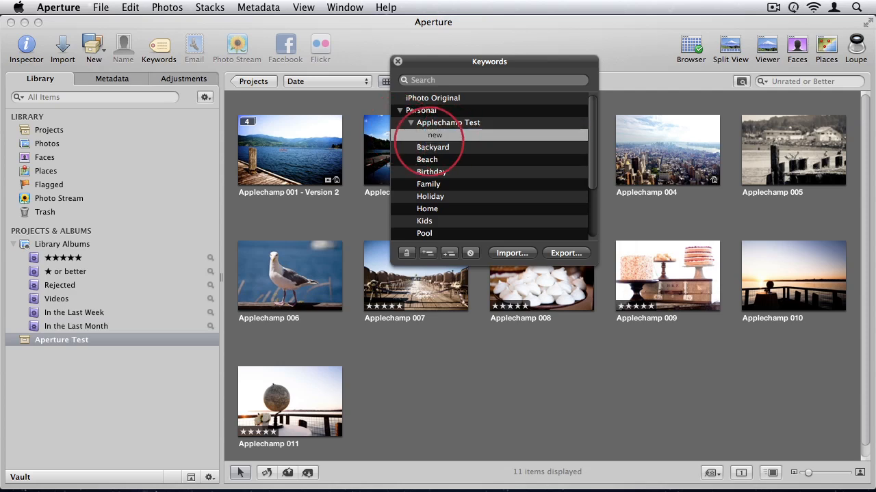
Delete the keywords new and Applechamp Test, and close the keyword library
left_click(470, 253)
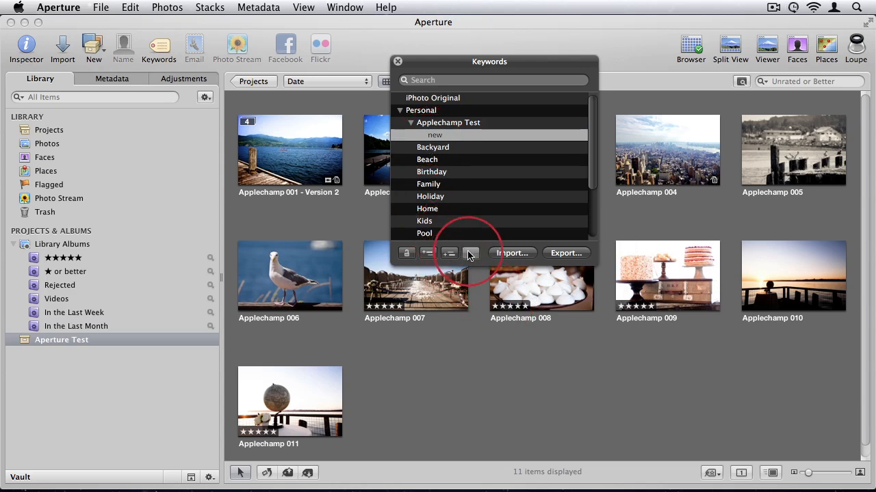
left_click(458, 124)
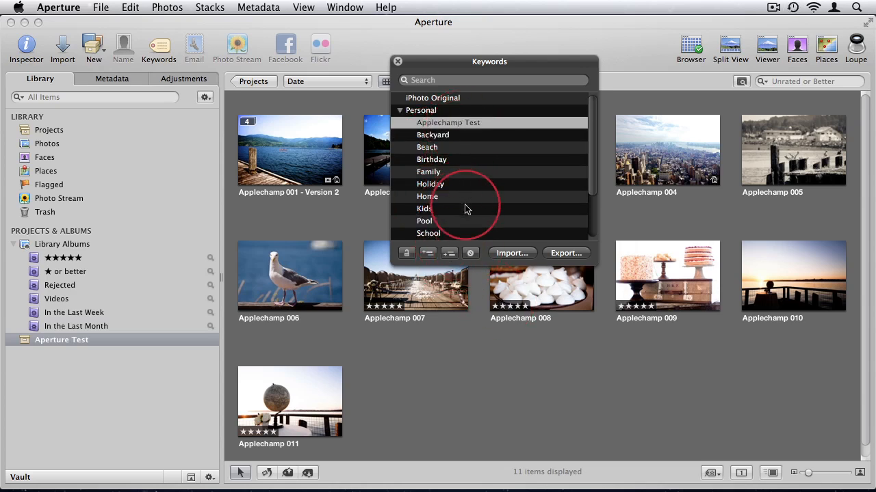
left_click(470, 253)
left_click(398, 62)
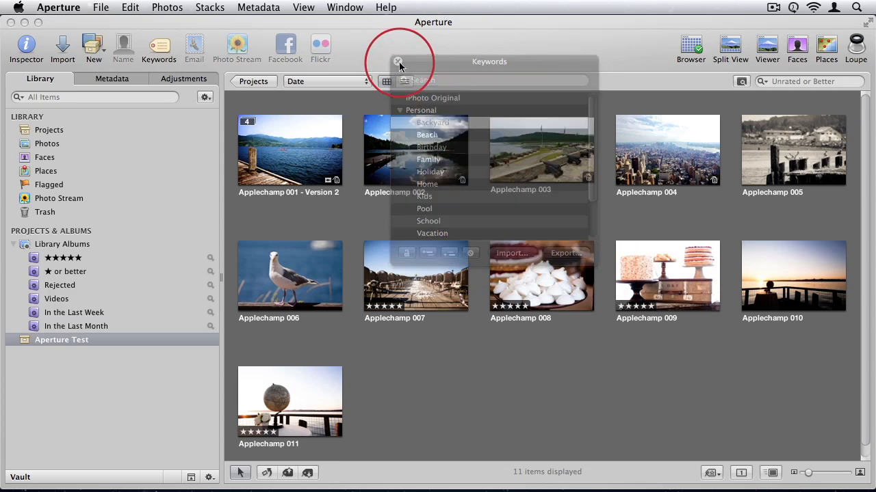
View the library's Faces page and return to the photos of the Aperture Test project
left_click(60, 159)
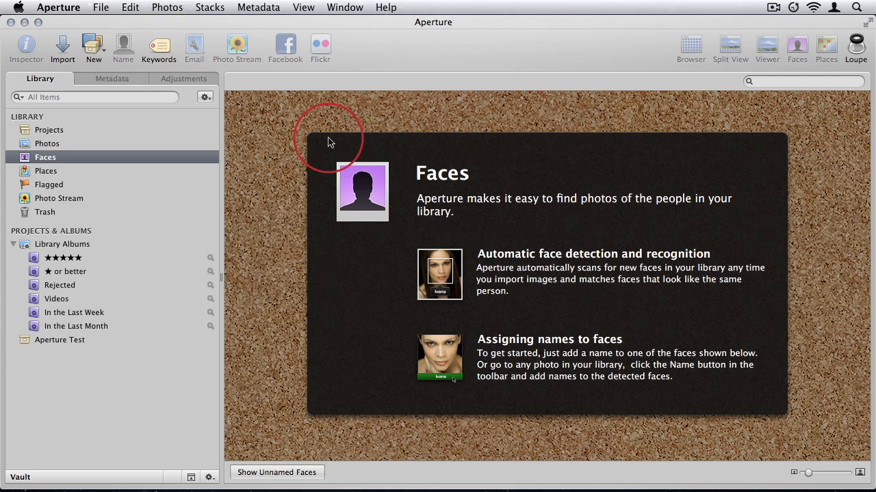
left_click(59, 130)
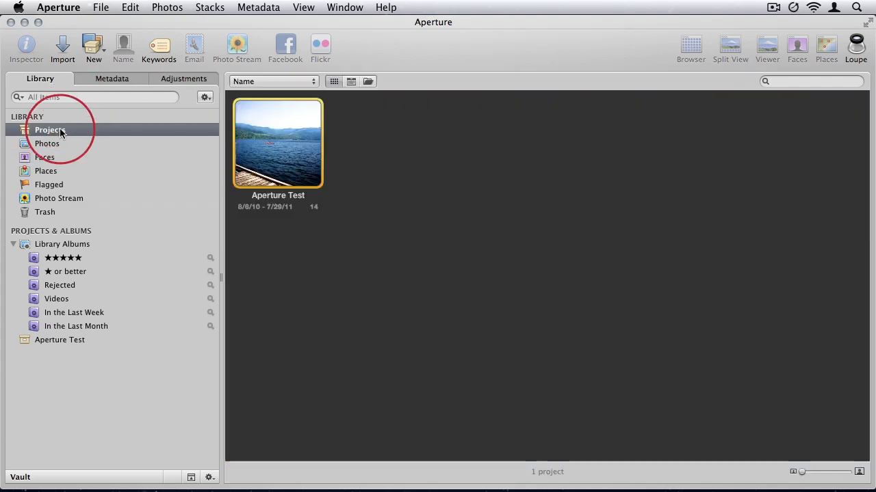
double_click(285, 179)
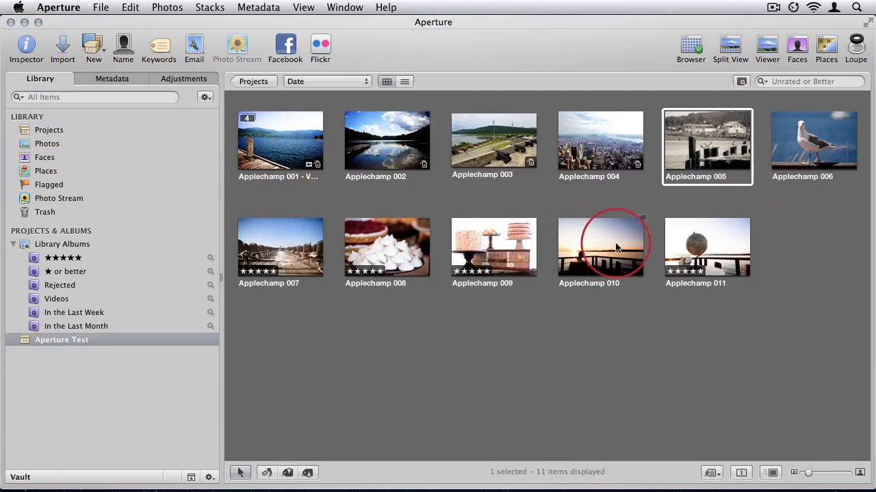
left_click(46, 157)
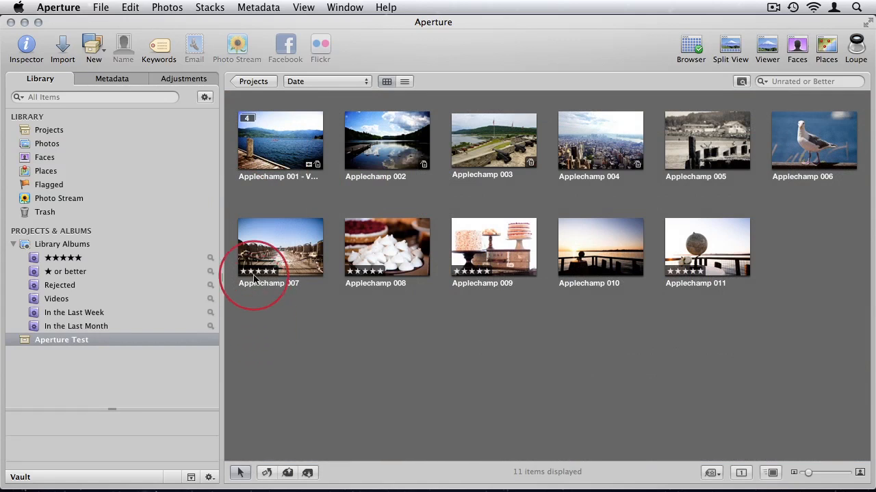
Select the photos Applechamp 001 through Applechamp 004 and show them with the Places map
left_click_drag(254, 206, 635, 131)
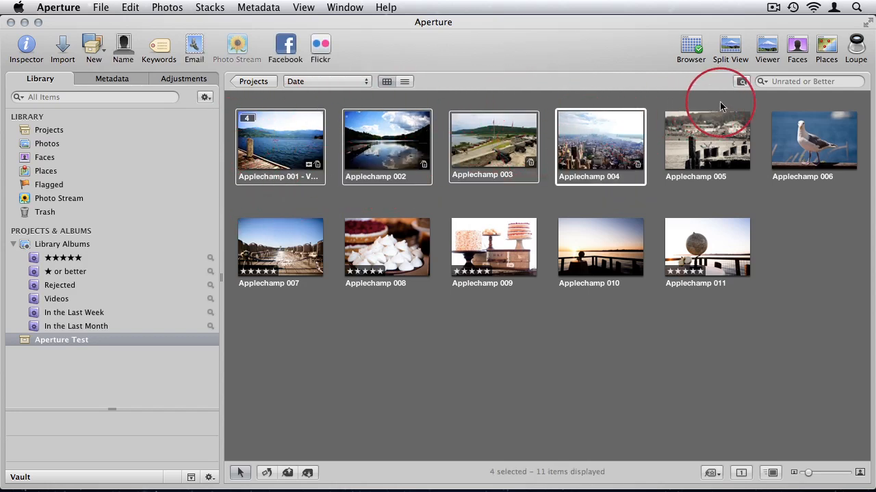
left_click(828, 44)
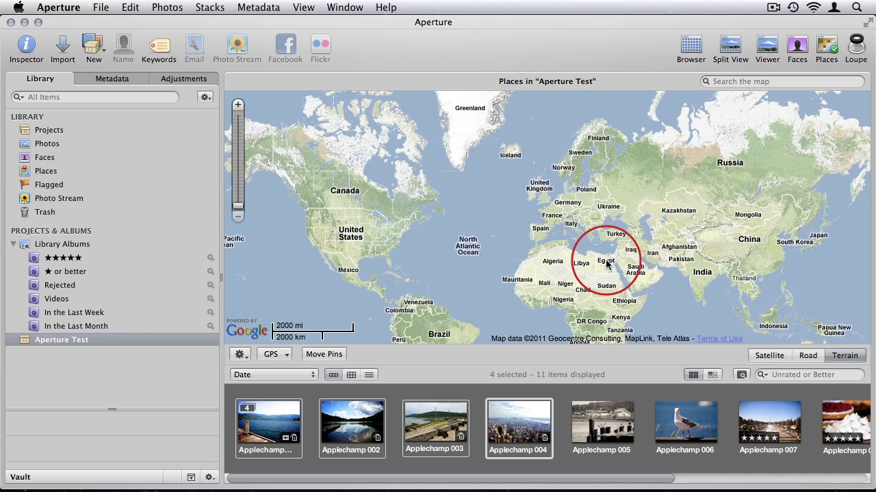
left_click(578, 464)
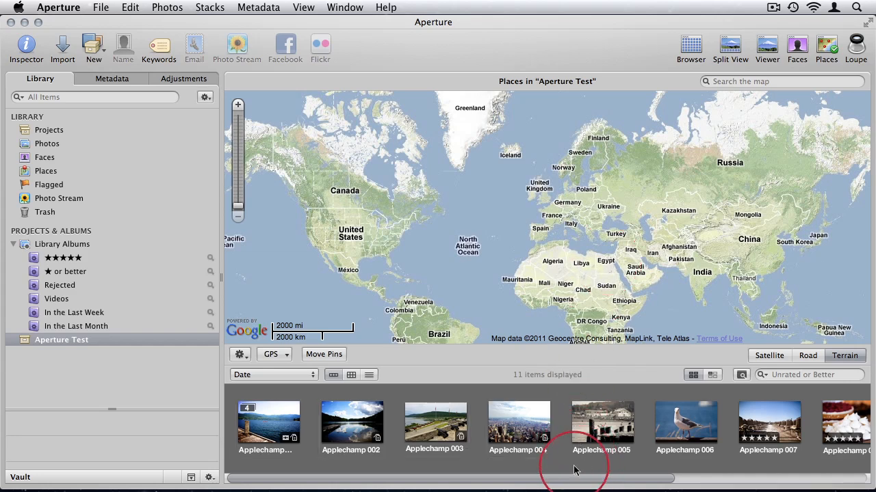
left_click_drag(253, 468, 513, 418)
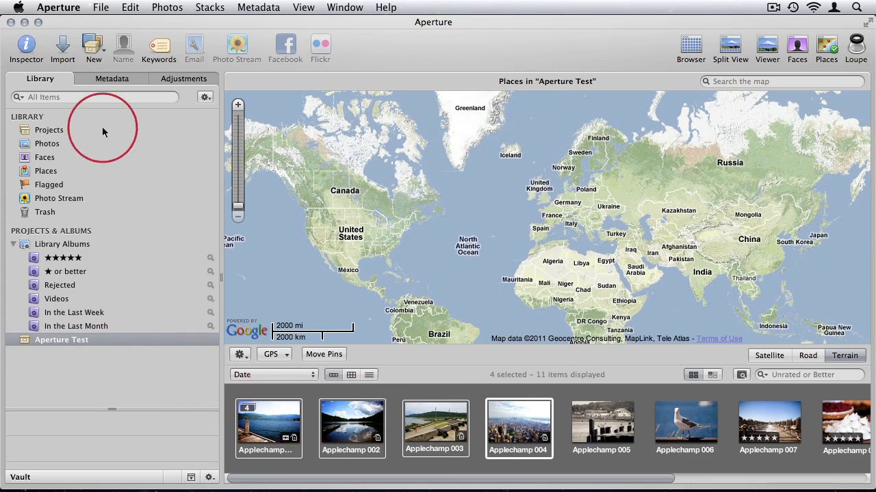
Place the four selected photos on the eastern United States on the map, and move their pin to New York, New York, United States
left_click(113, 80)
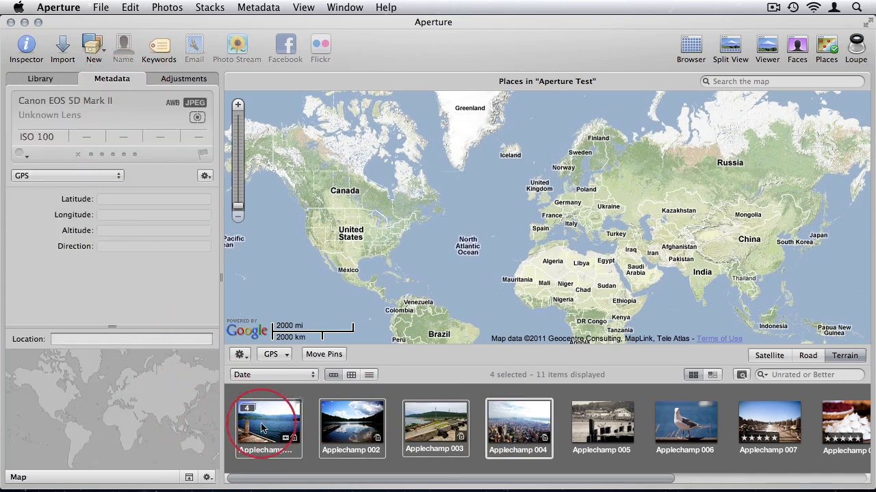
left_click_drag(268, 414, 394, 226)
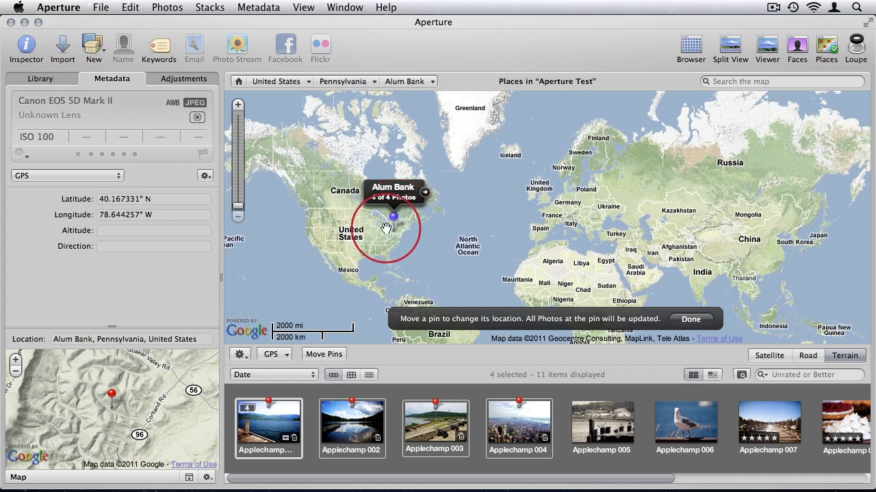
left_click(206, 478)
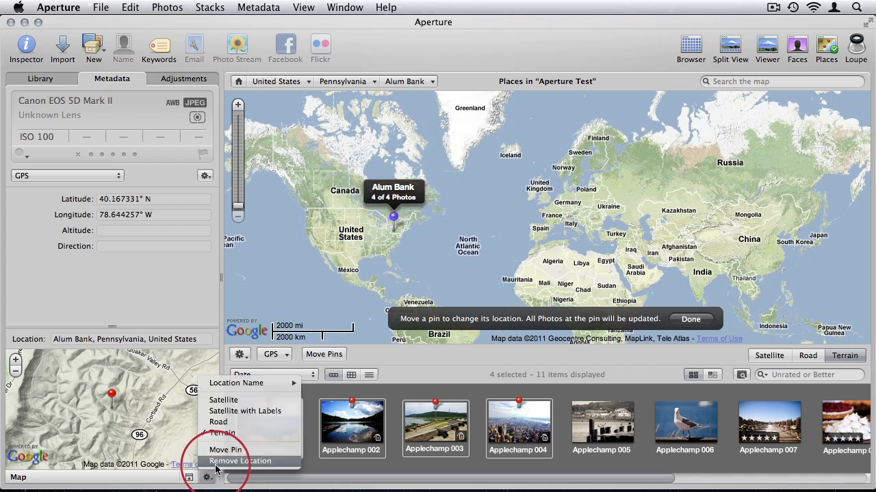
left_click(220, 451)
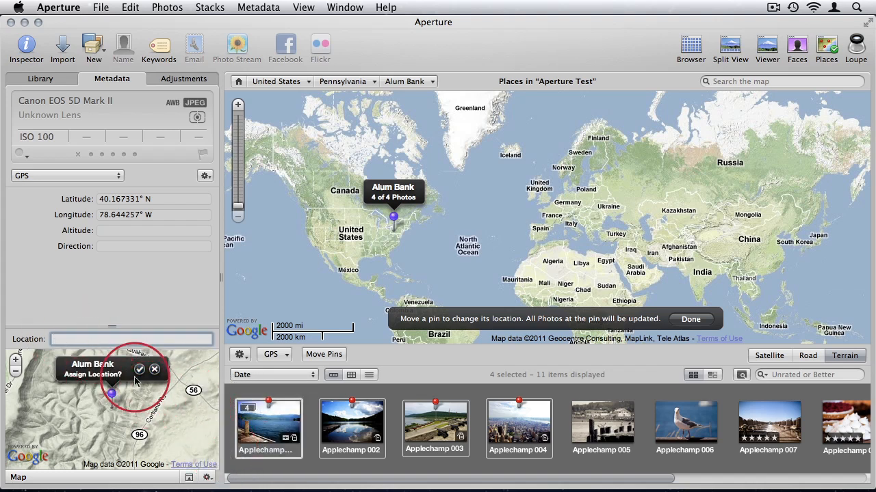
type("New York")
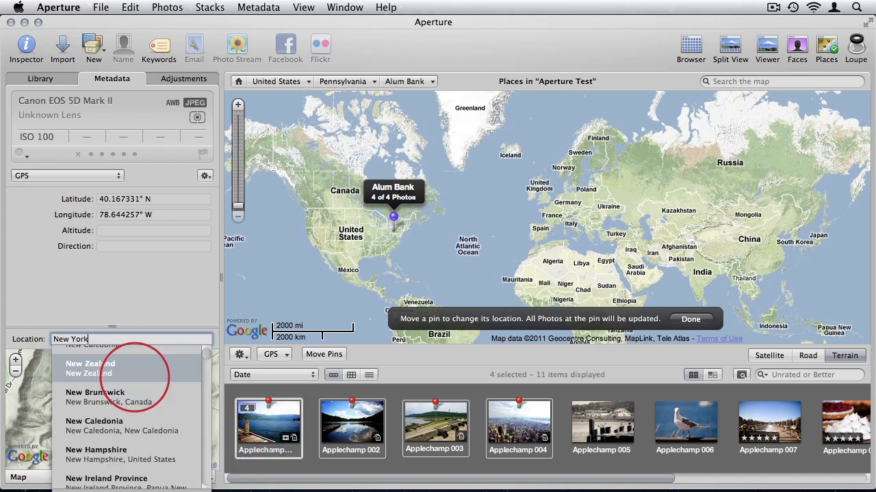
scroll(102, 372, "up", 1)
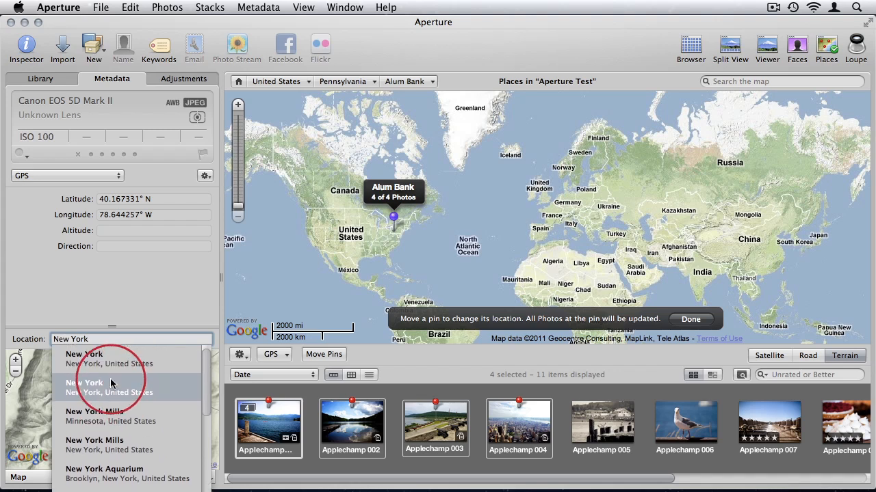
left_click(101, 378)
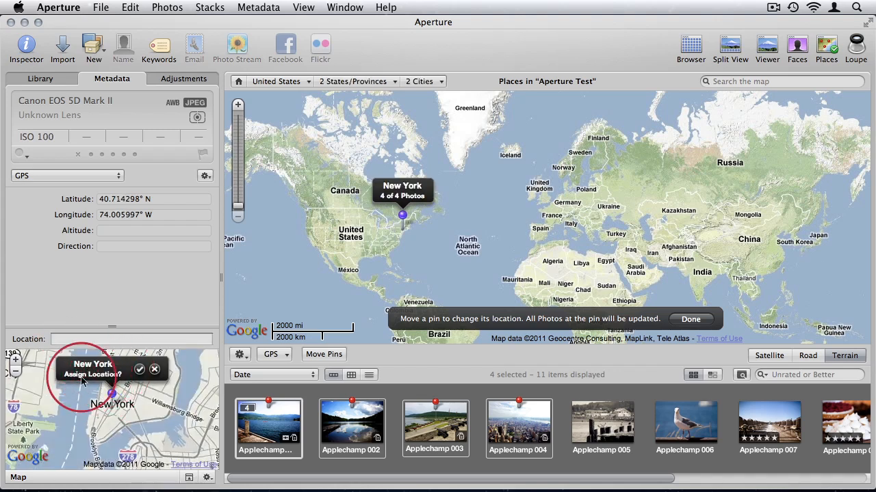
left_click(139, 370)
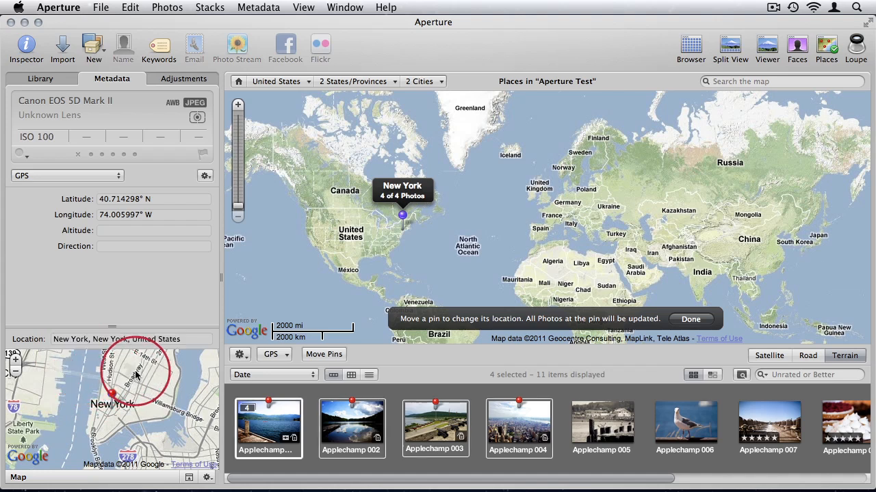
Select the photos Applechamp 005 through Applechamp 011 and place them on the northwestern United States on the map
left_click(332, 462)
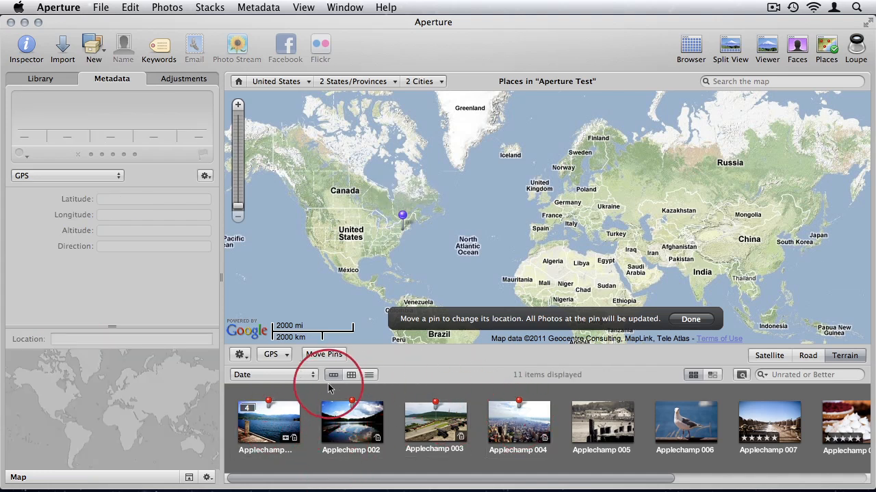
left_click(277, 424)
left_click(328, 427)
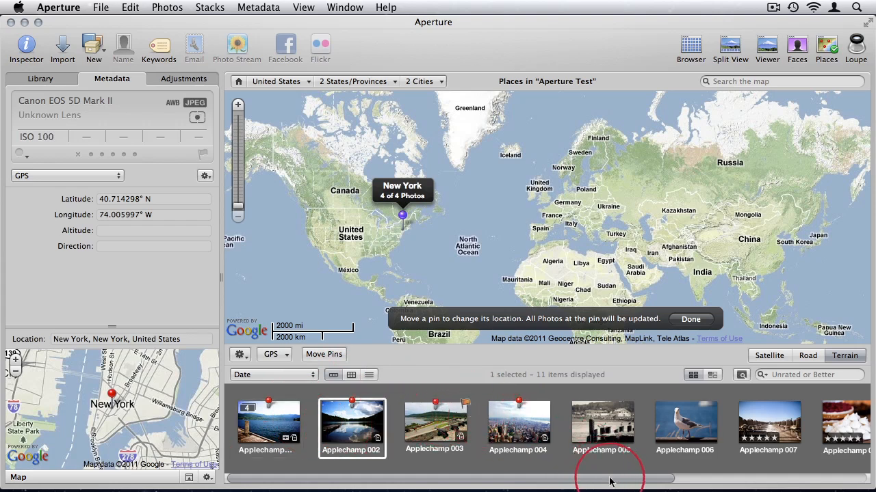
left_click_drag(608, 480, 820, 480)
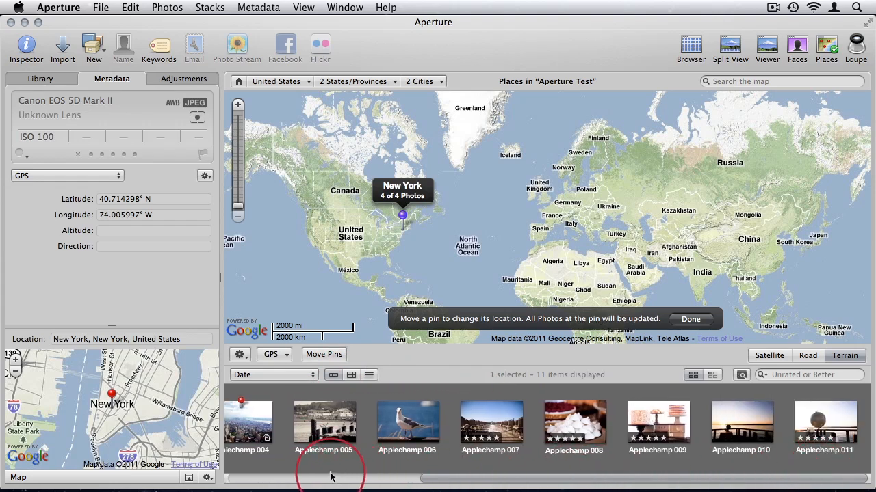
left_click_drag(319, 468, 315, 217)
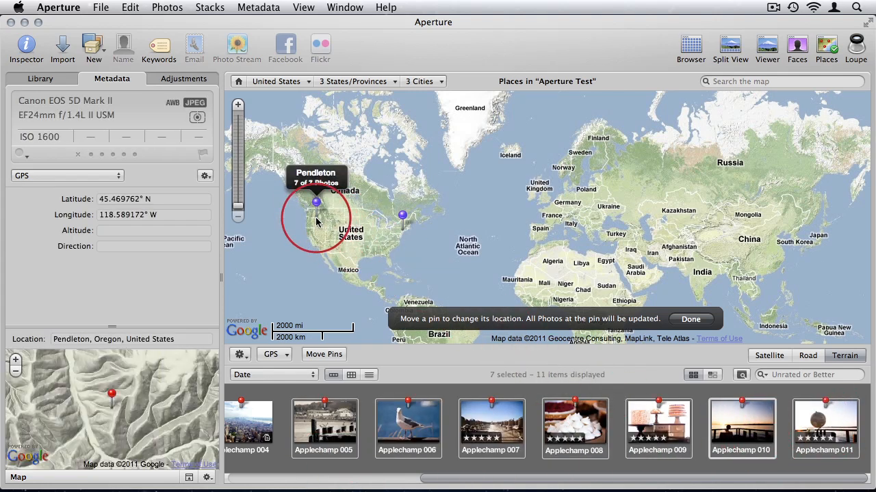
Move the seven photos' pin to Blaine, Washington, United States and assign that location
left_click(207, 478)
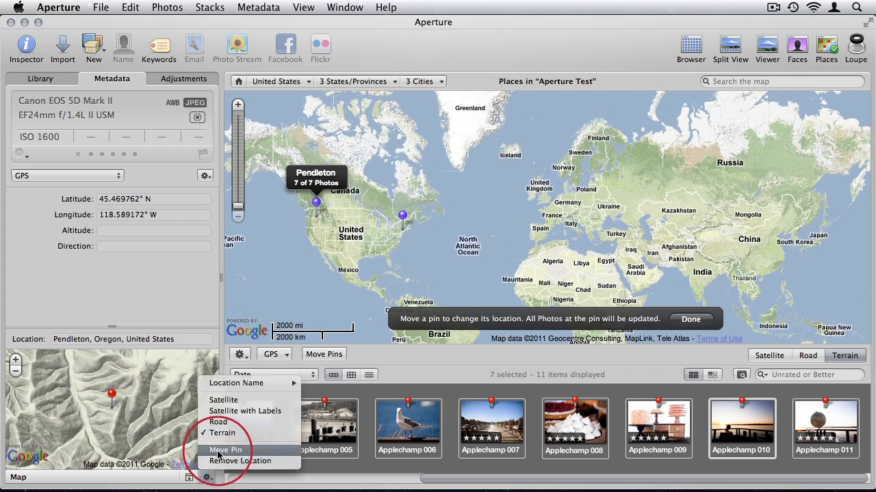
left_click(217, 452)
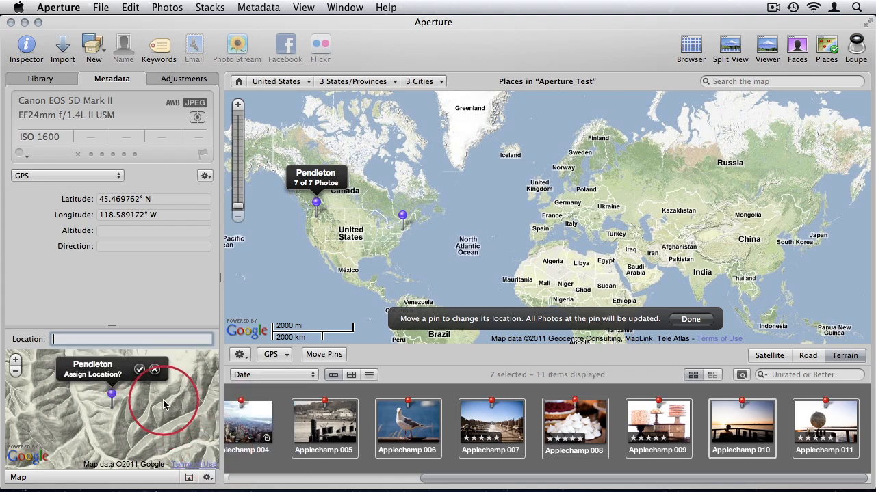
type("Blaine")
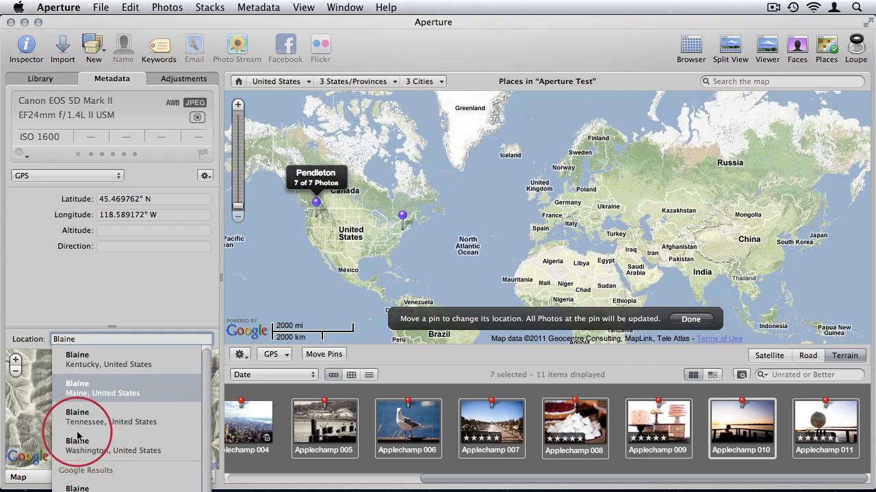
left_click(80, 446)
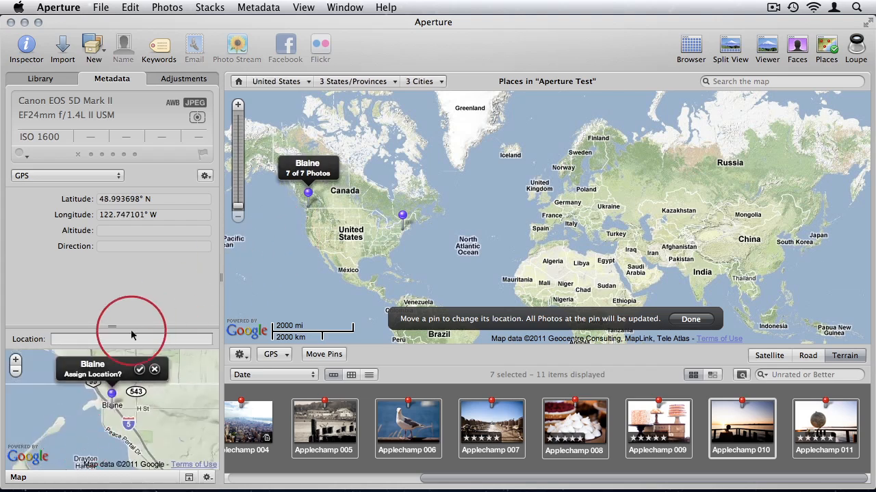
left_click(139, 370)
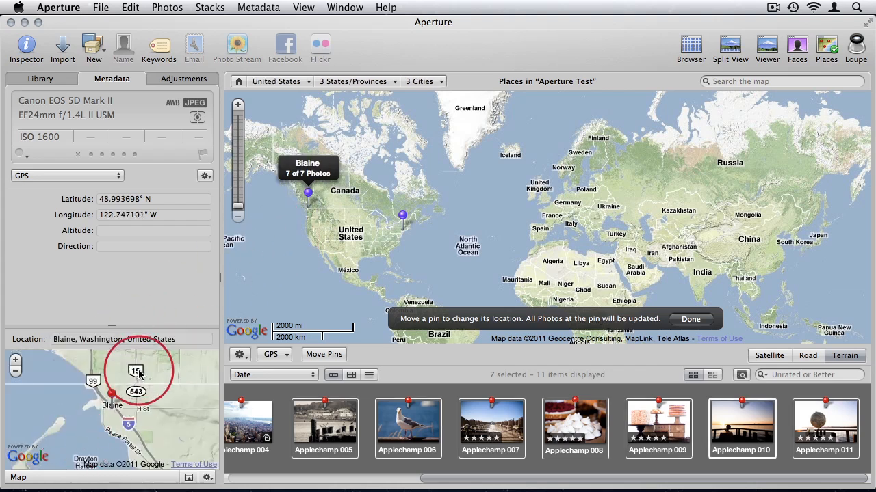
Deselect the photos, bring North America to the middle of the map and finish the pin editing
left_click(441, 469)
left_click_drag(456, 478, 189, 477)
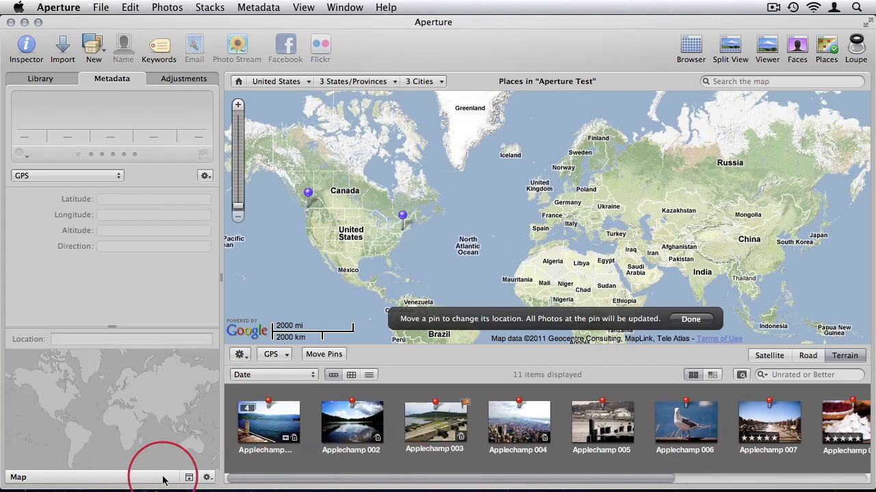
left_click_drag(342, 228, 550, 260)
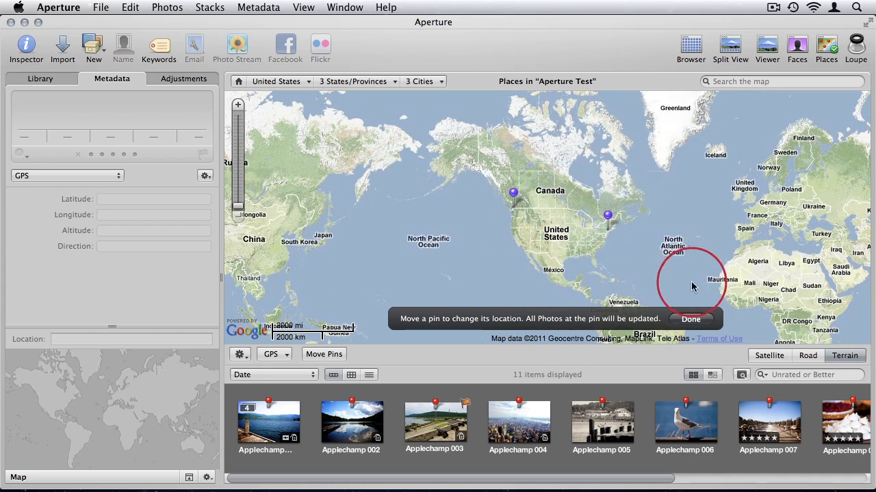
left_click(690, 319)
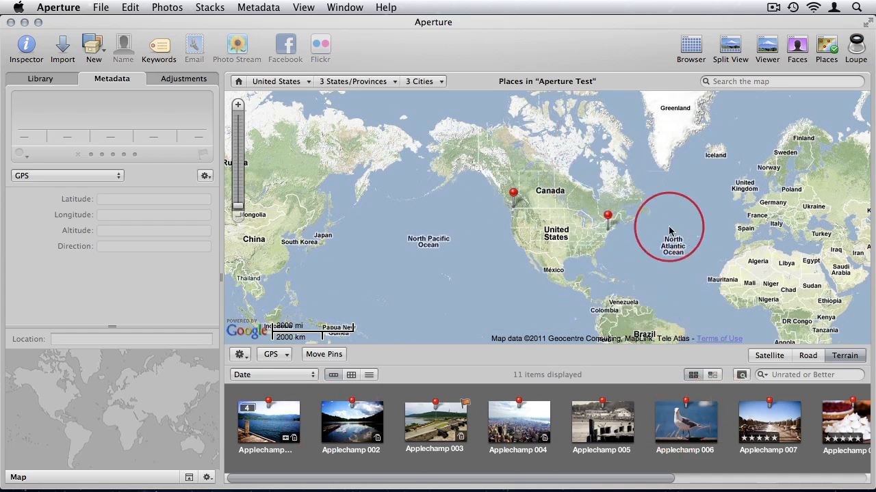
mouse_move(605, 226)
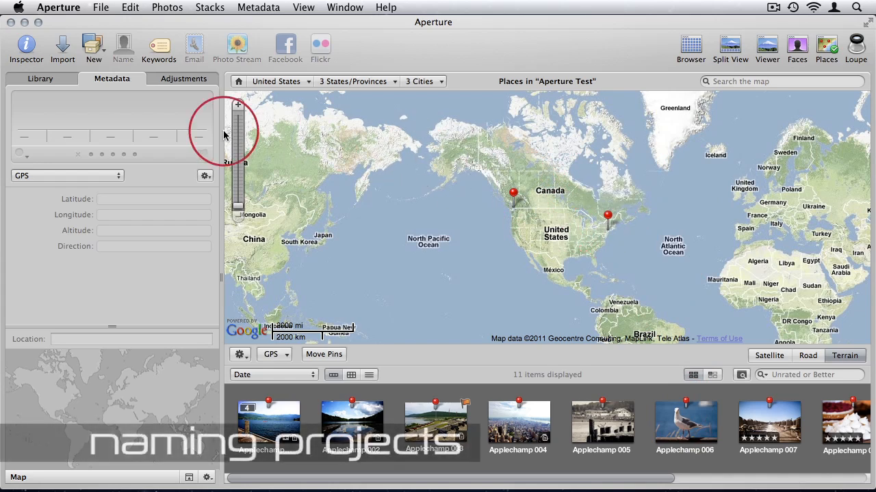
Create a new project named Blaine and move the selected photos Applechamp 005 through Applechamp 011 into it
left_click(49, 81)
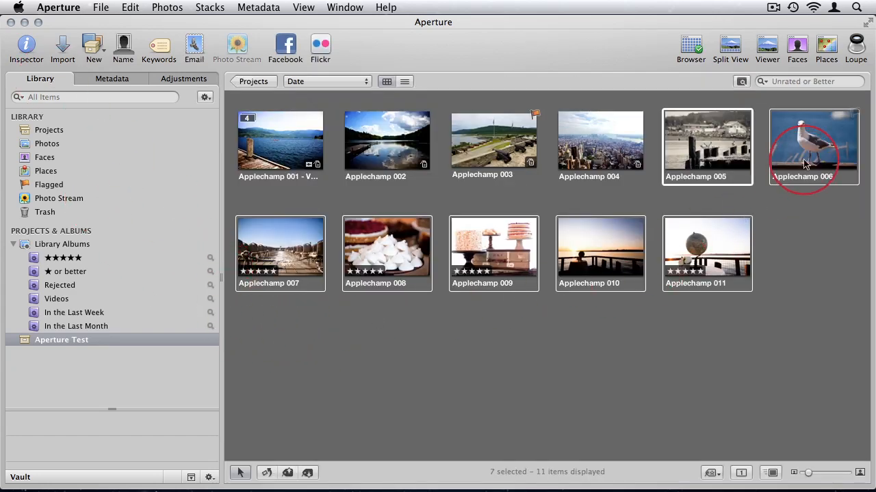
left_click(101, 8)
mouse_move(133, 24)
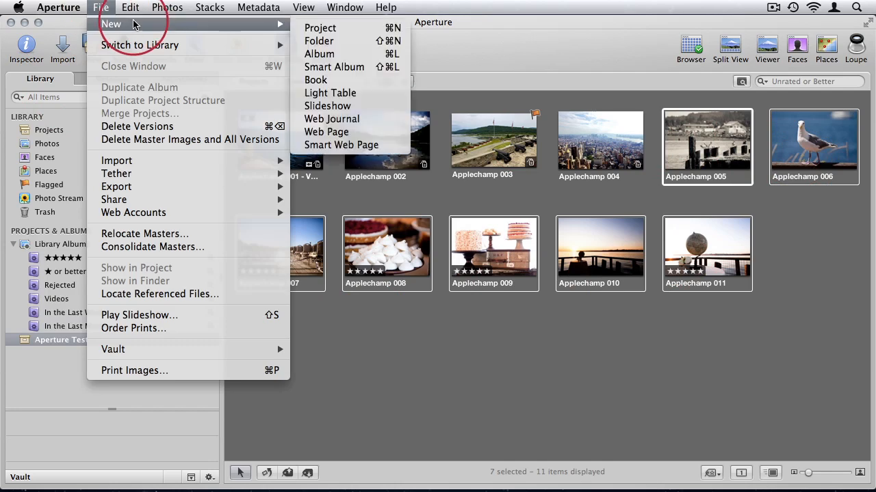
left_click(308, 28)
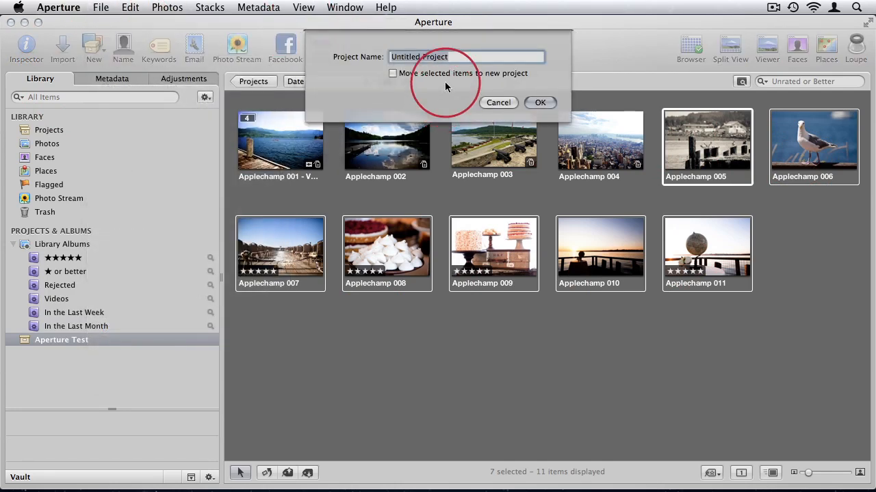
type("Blaine")
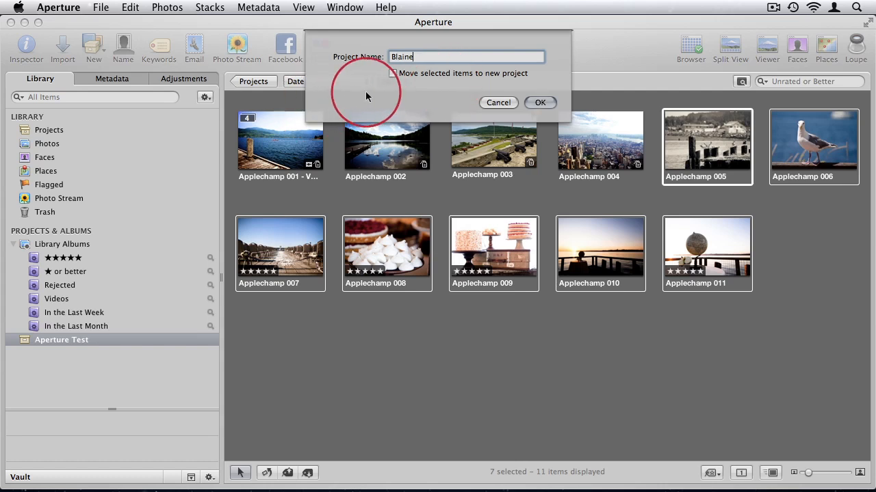
left_click(393, 73)
left_click(539, 103)
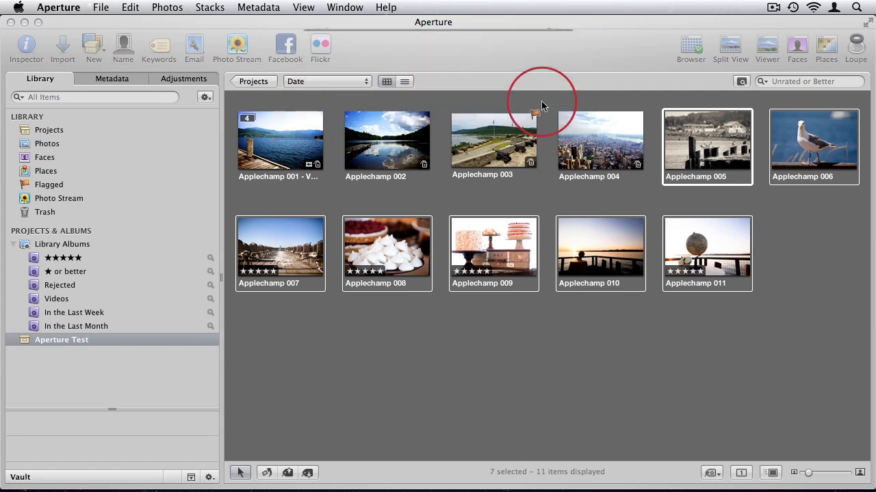
Open the Aperture Test project and rename it New York
left_click(100, 327)
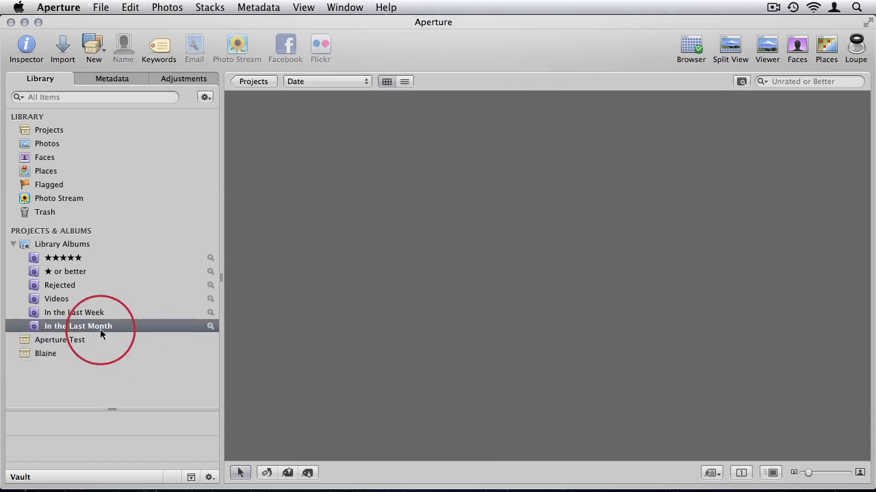
left_click(96, 337)
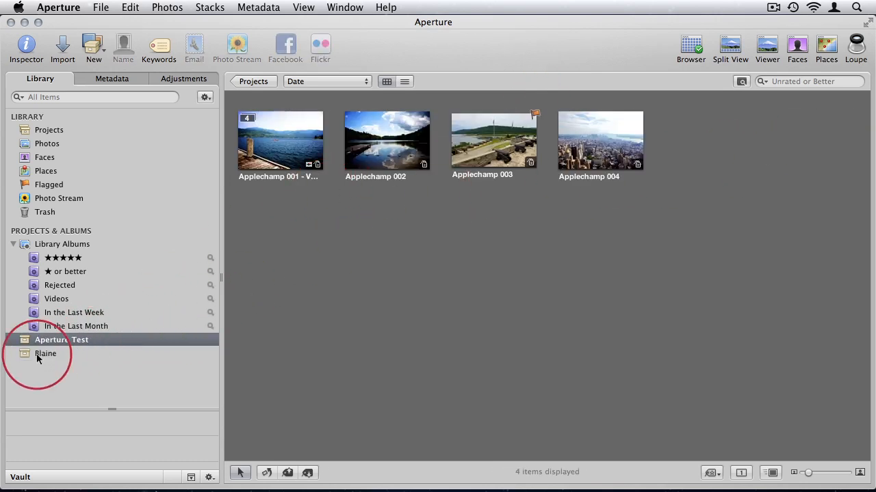
double_click(52, 339)
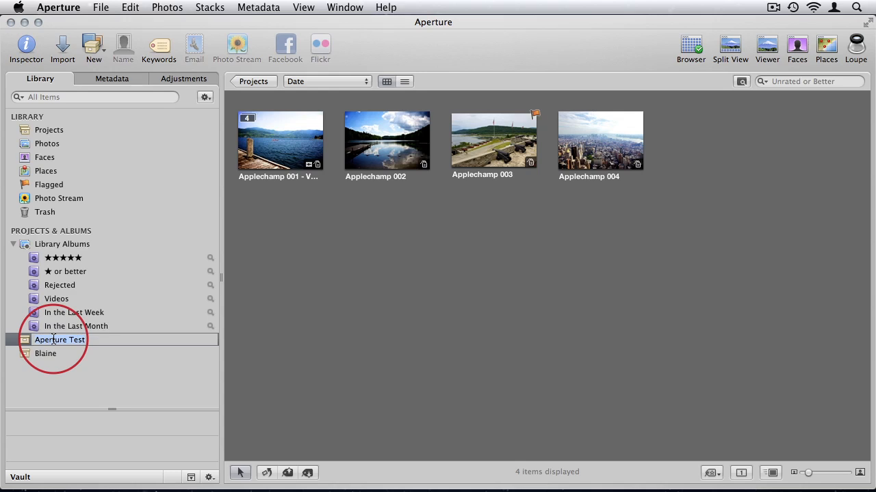
type("New York")
left_click(90, 371)
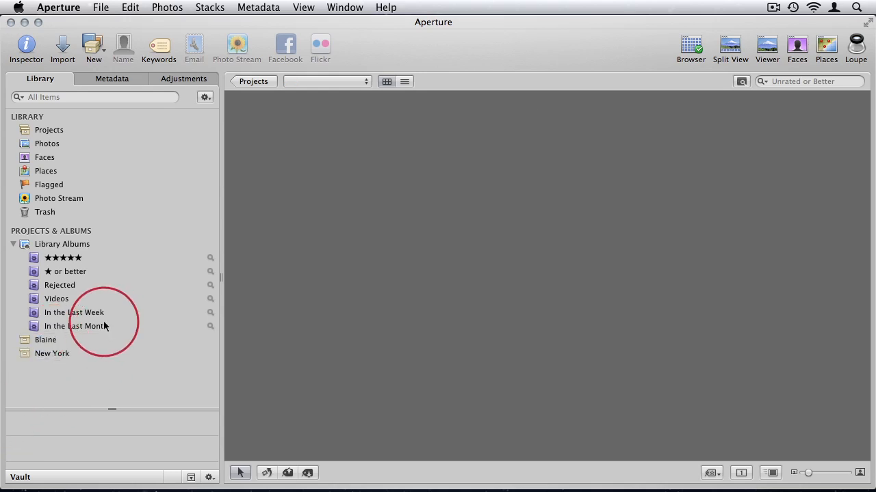
Look through the photos in the New York and Blaine projects
left_click(45, 340)
left_click(53, 351)
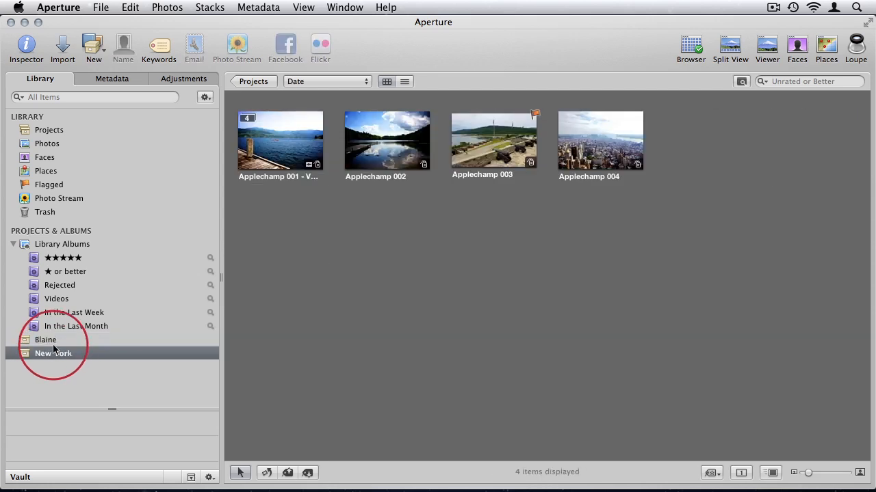
left_click(48, 340)
left_click(675, 242)
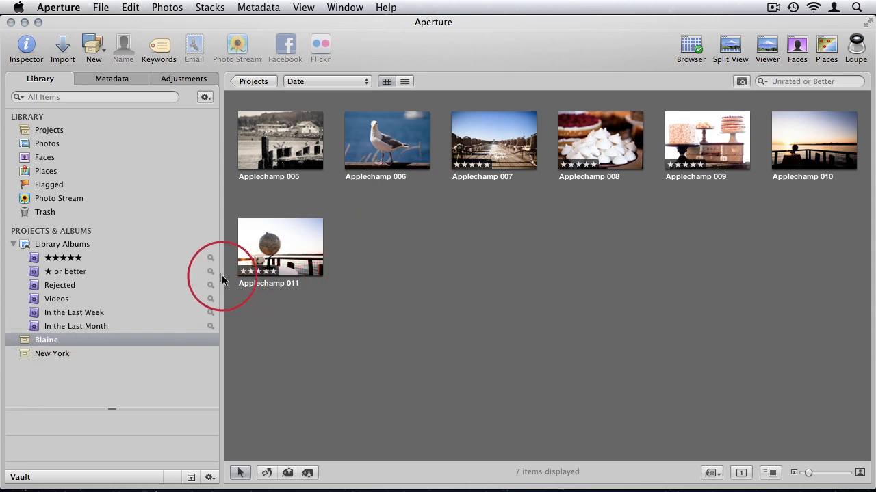
Widen the inspector pane and rename the Blaine project as 2011-07 Blaine
left_click_drag(221, 277, 344, 272)
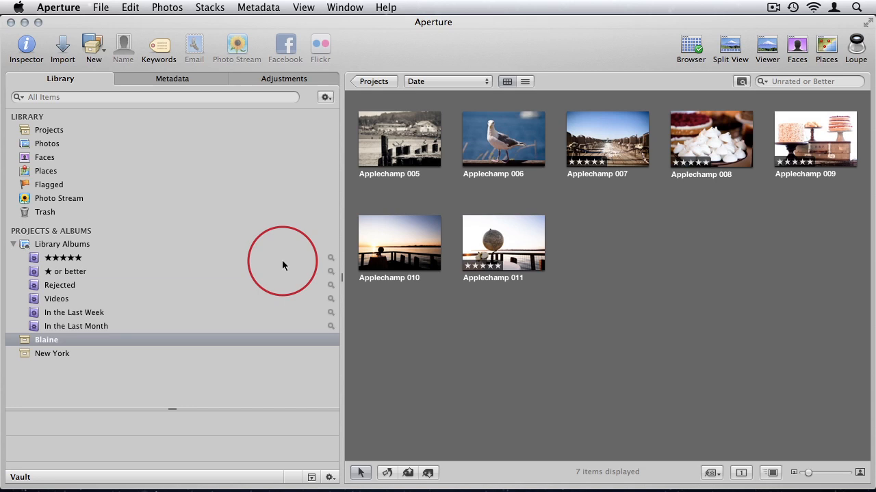
double_click(50, 338)
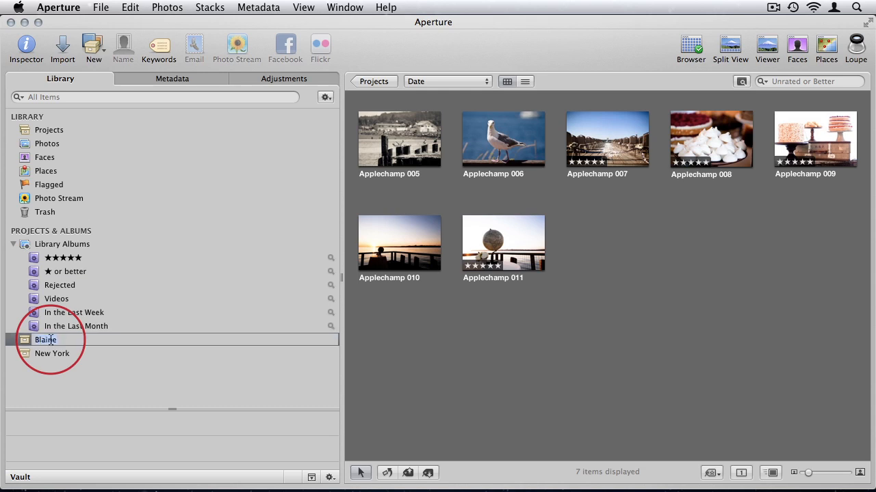
key("Left")
type("2011-07")
left_click(43, 355)
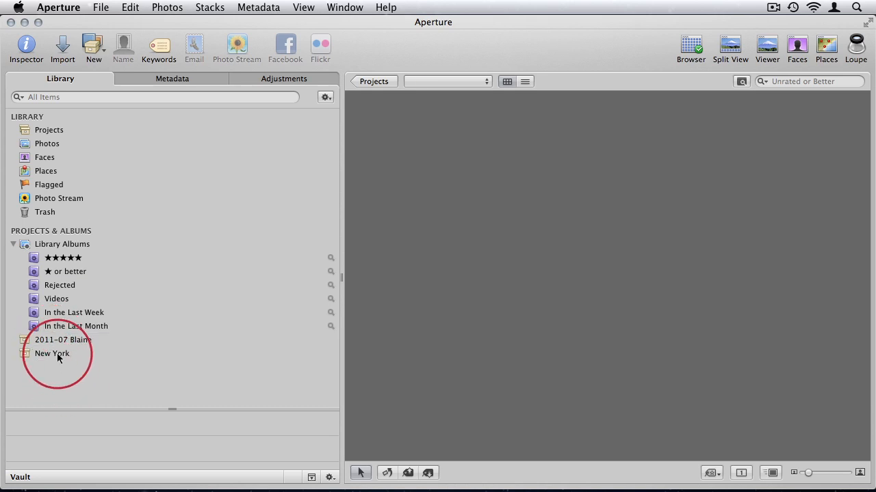
Rename the New York project as 2010-08 New York
left_click(58, 354)
key("Left")
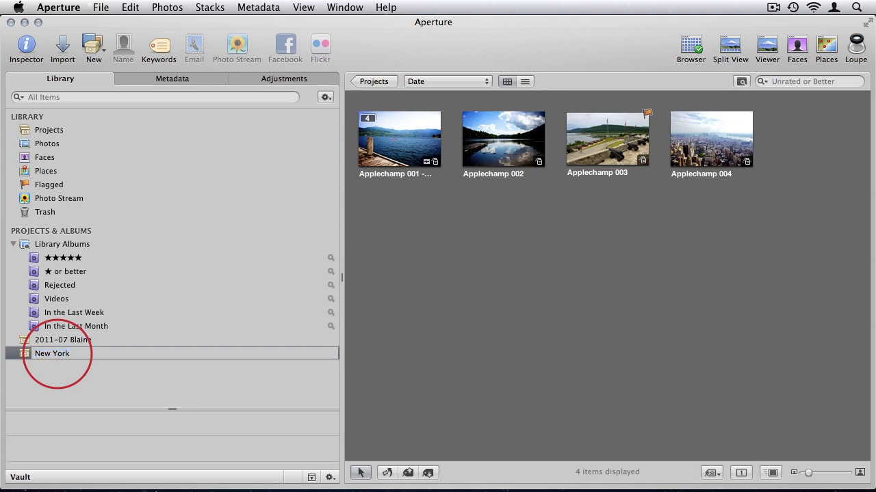
type("2010-08")
left_click(62, 363)
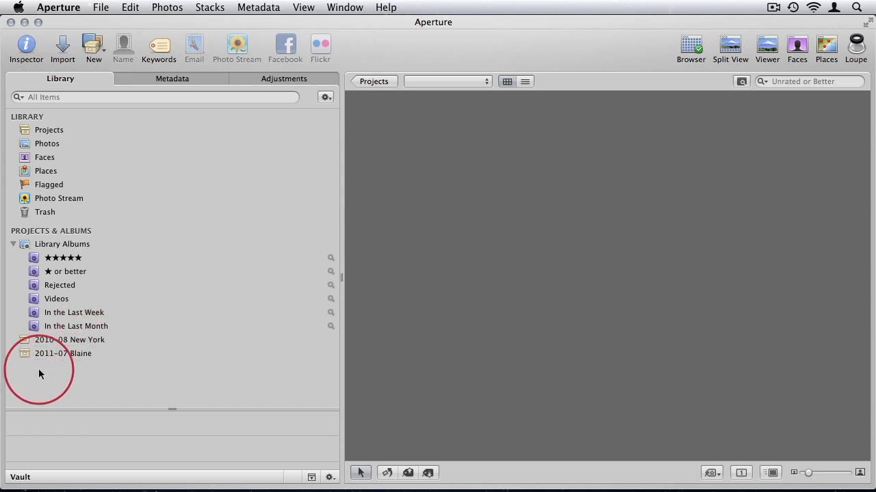
Keep the contents of the Library Albums folder arranged by name
right_click(75, 242)
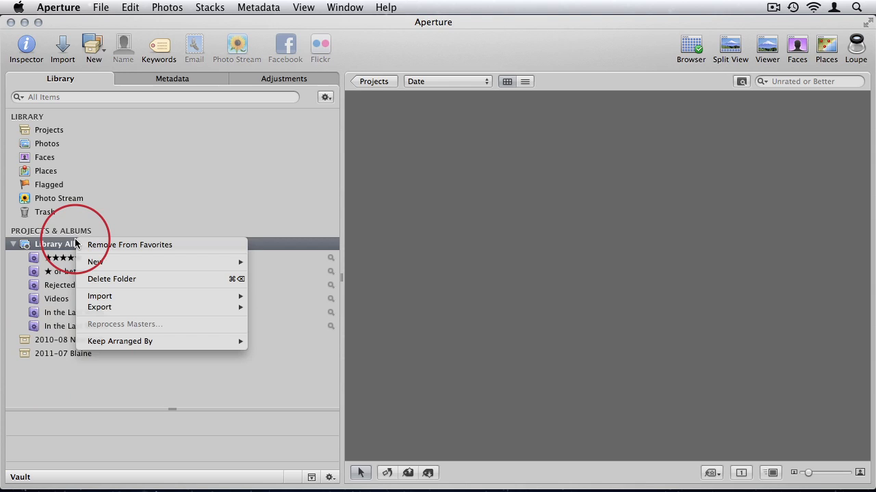
left_click(97, 381)
right_click(107, 328)
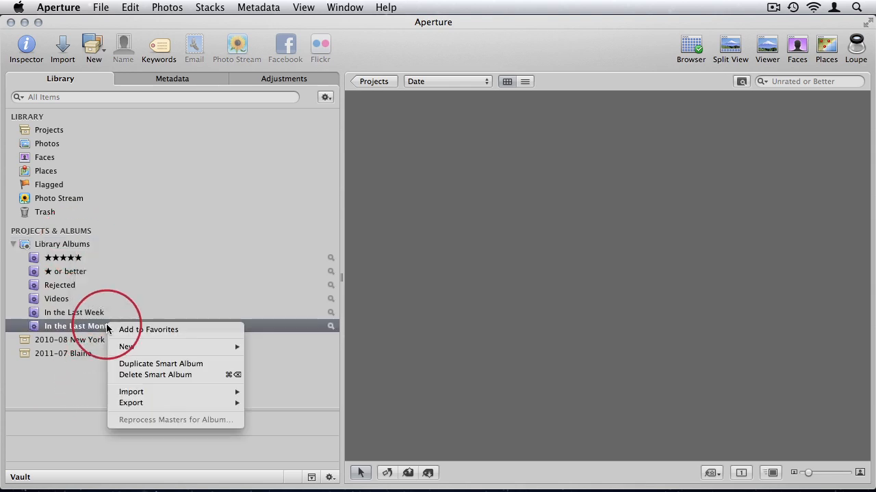
right_click(84, 247)
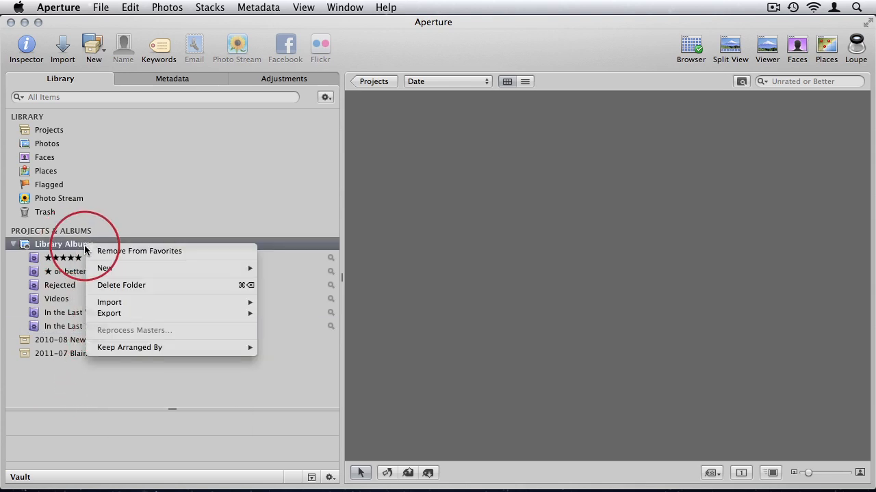
mouse_move(247, 347)
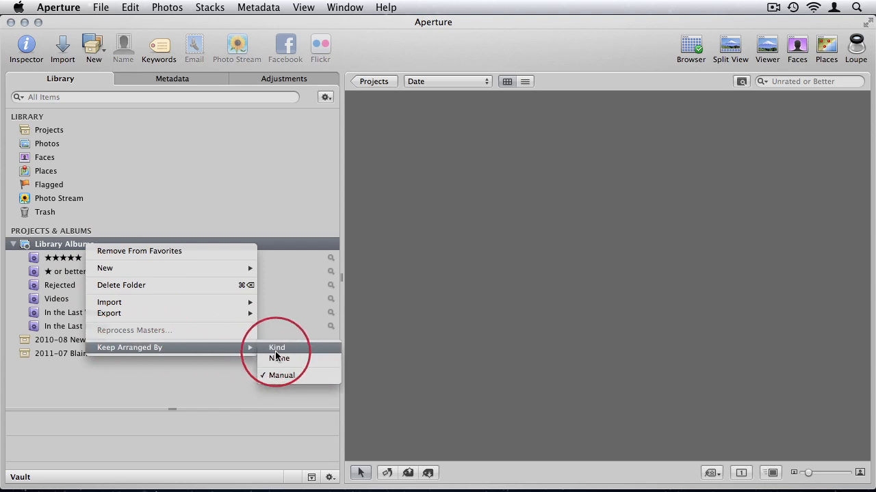
left_click(277, 358)
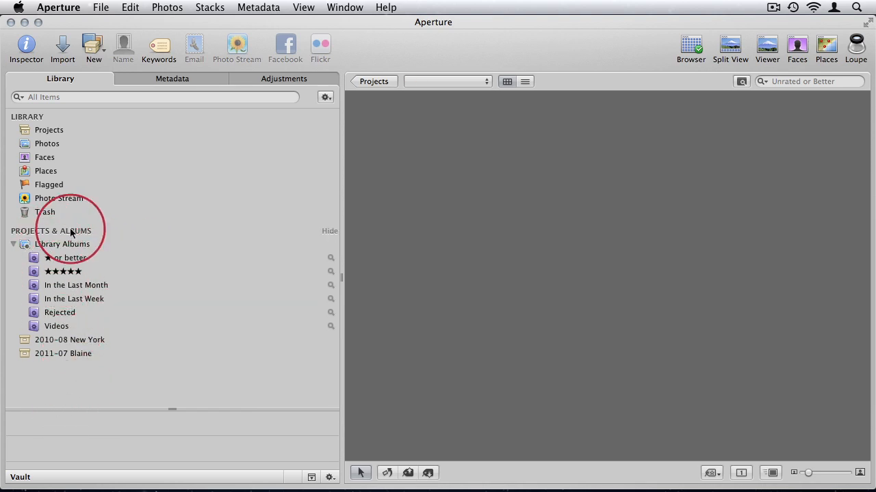
View the New York and Blaine projects, start an import from the Aperture Test folder, and allow duplicates in it
left_click(82, 340)
left_click(101, 354)
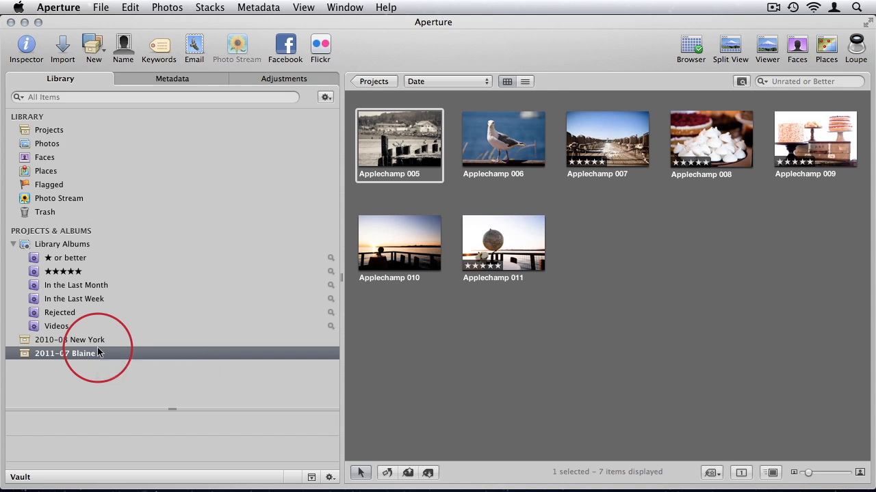
left_click(67, 46)
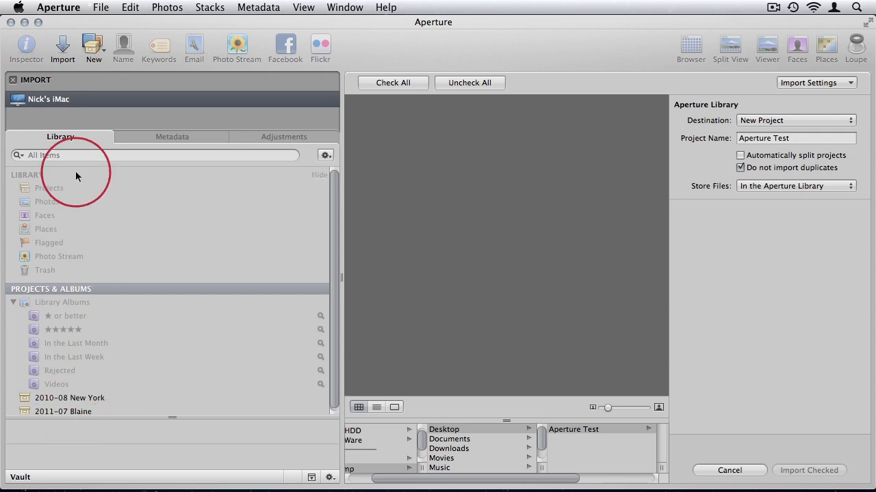
left_click(743, 167)
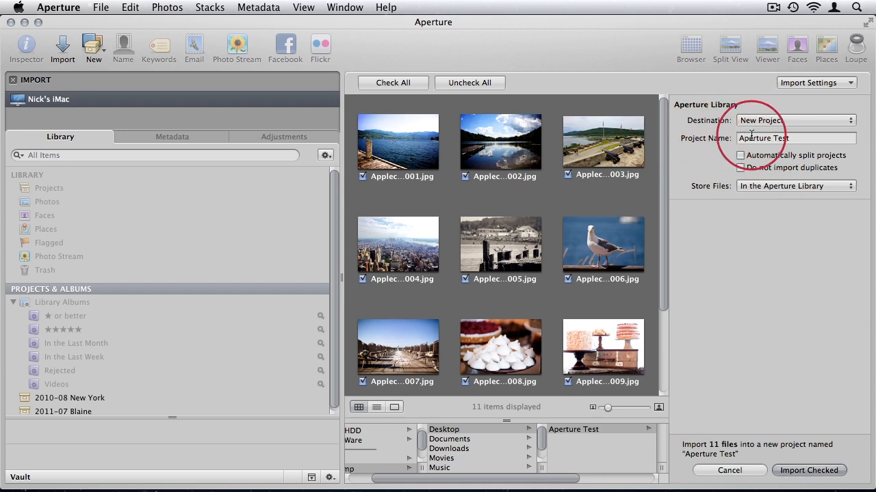
Name the destination project 2011-10 Test Project and import all checked photos into it
triple_click(751, 135)
type("2")
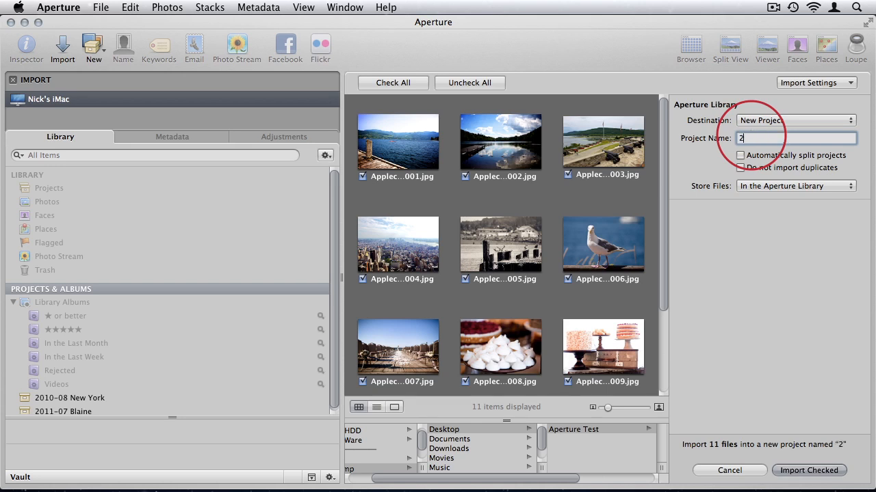
type("011-10 Test Proje")
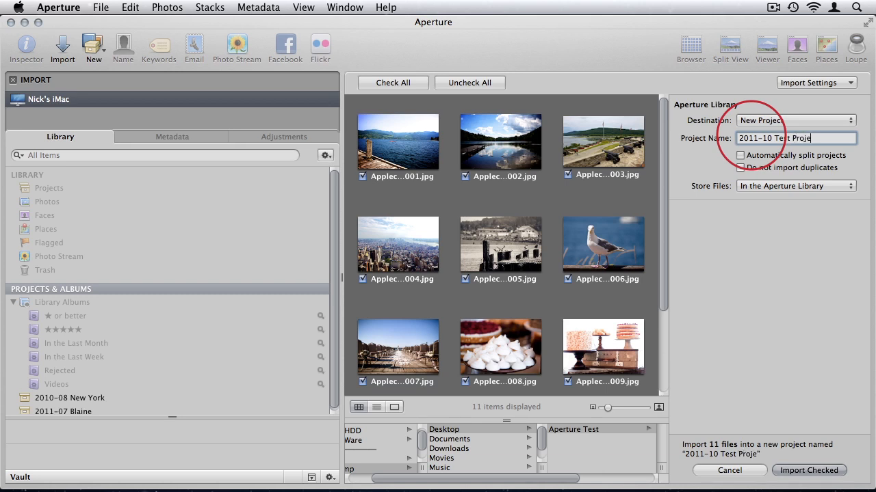
type("ct")
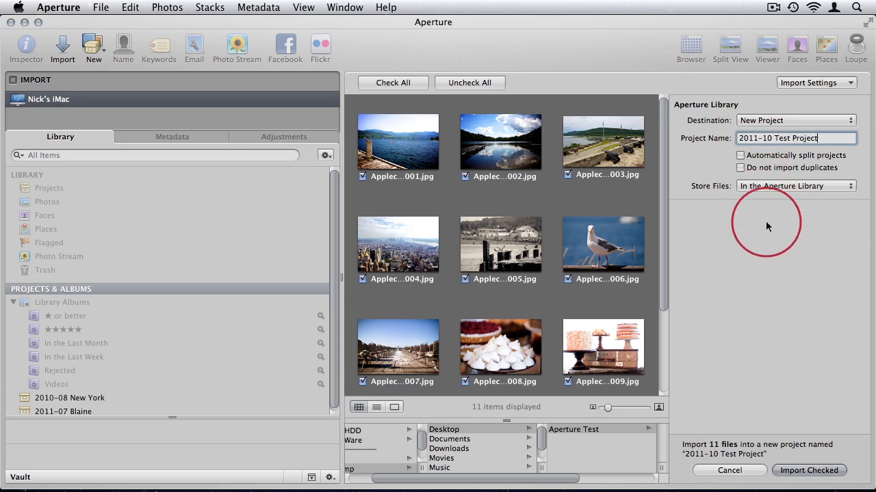
left_click(808, 470)
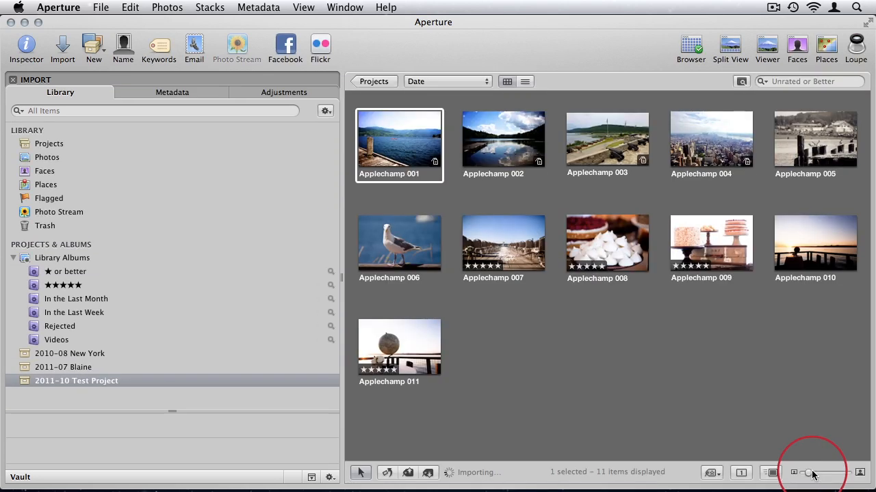
left_click(539, 189)
left_click(151, 385)
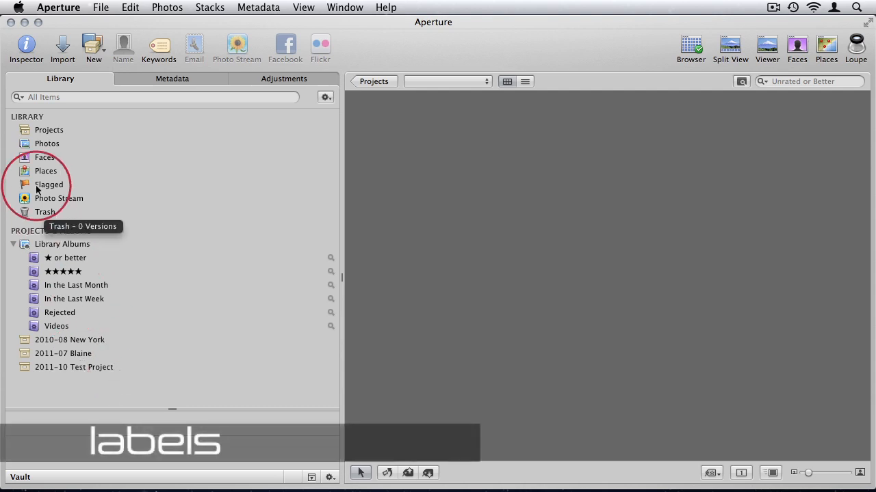
Select all photos in the 2010-08 New York project and view the available colour labels
left_click(89, 342)
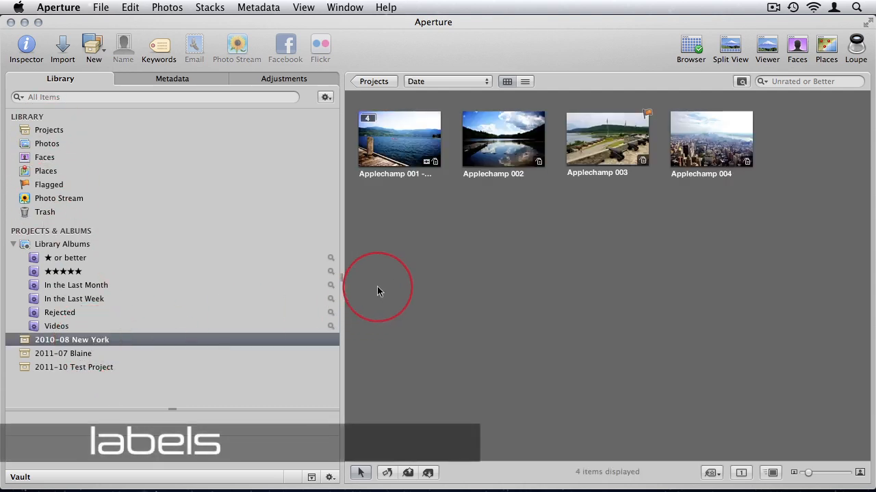
left_click_drag(377, 289, 811, 124)
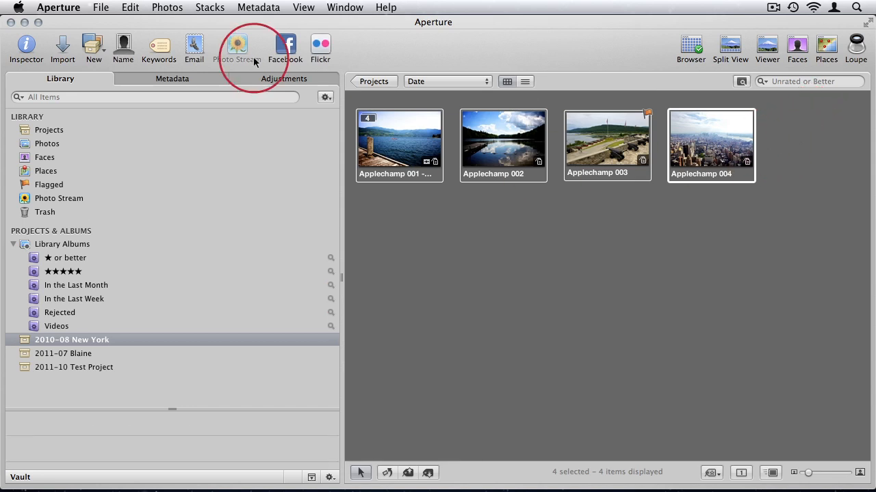
right_click(497, 127)
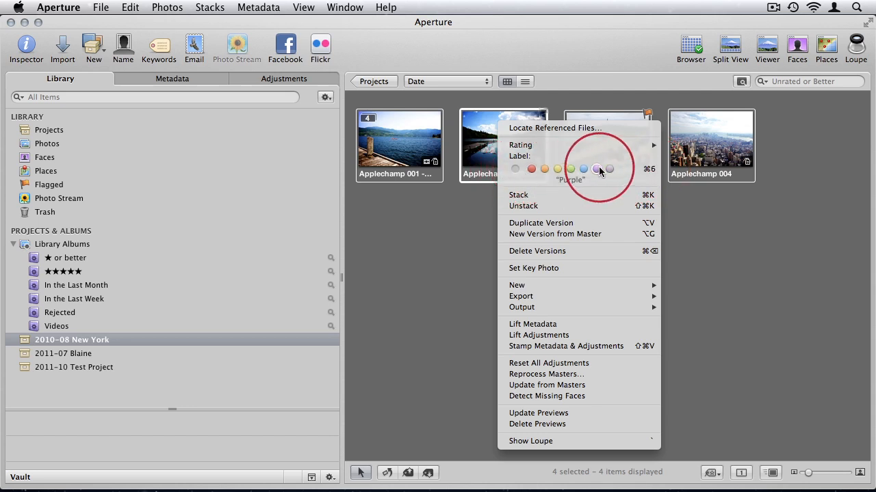
left_click(723, 239)
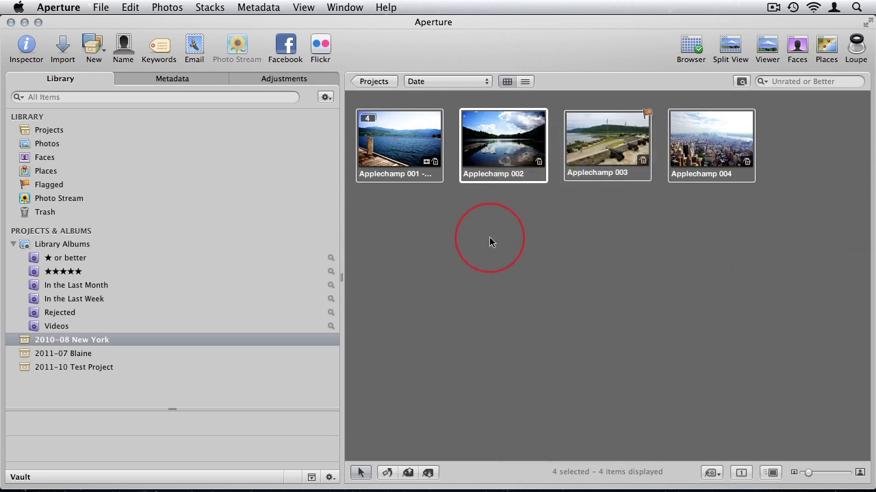
Try the red and blue labels on the selected New York photos and clear the label
key("super+1")
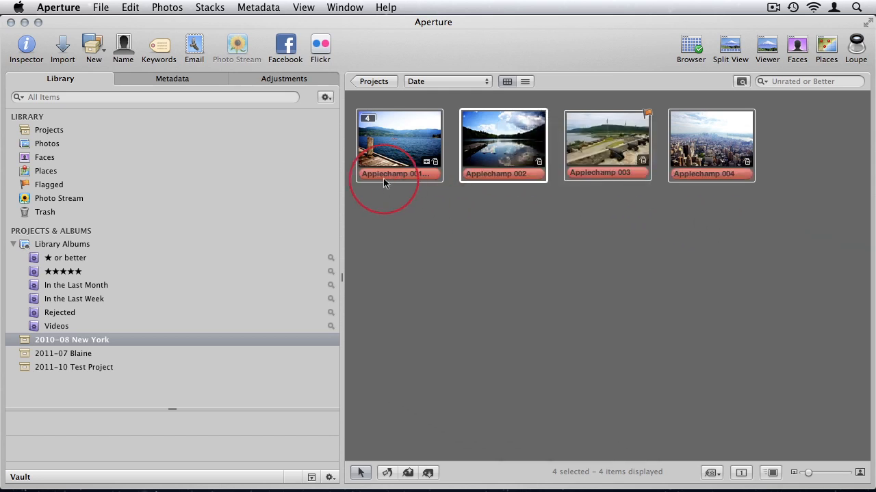
key("super+5")
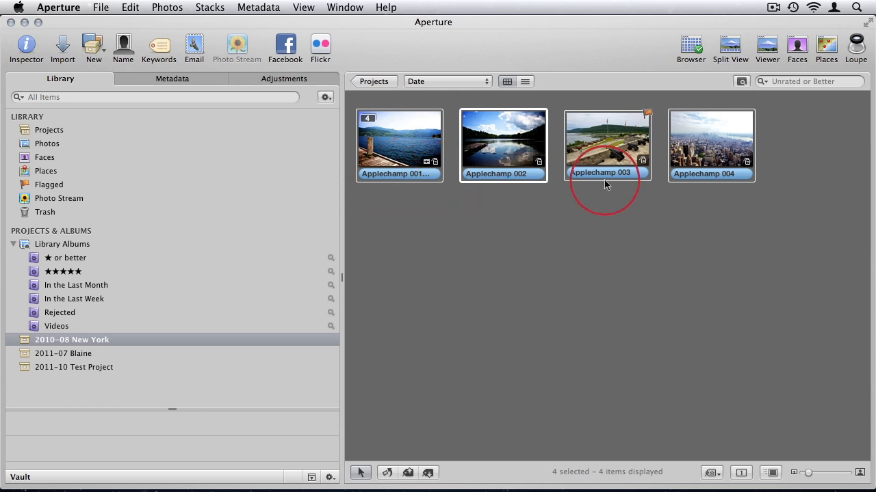
key("super+0")
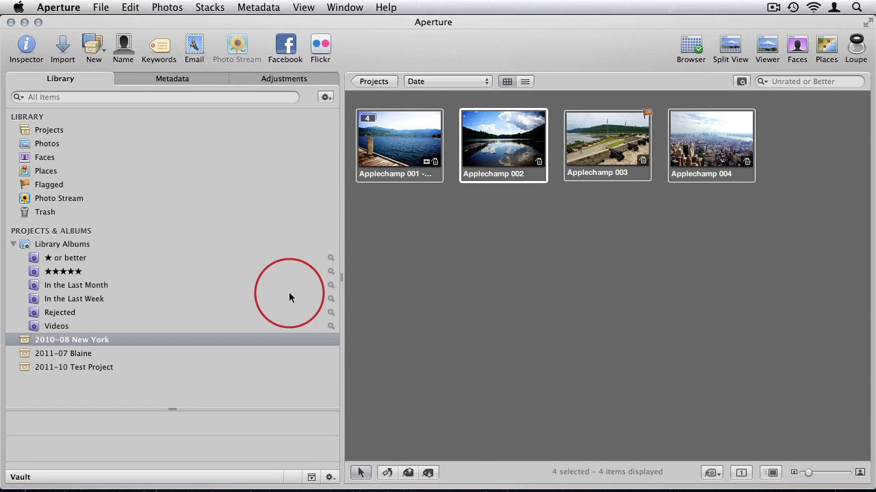
Give all photos in the 2010-08 New York project the orange label
left_click_drag(406, 250, 810, 145)
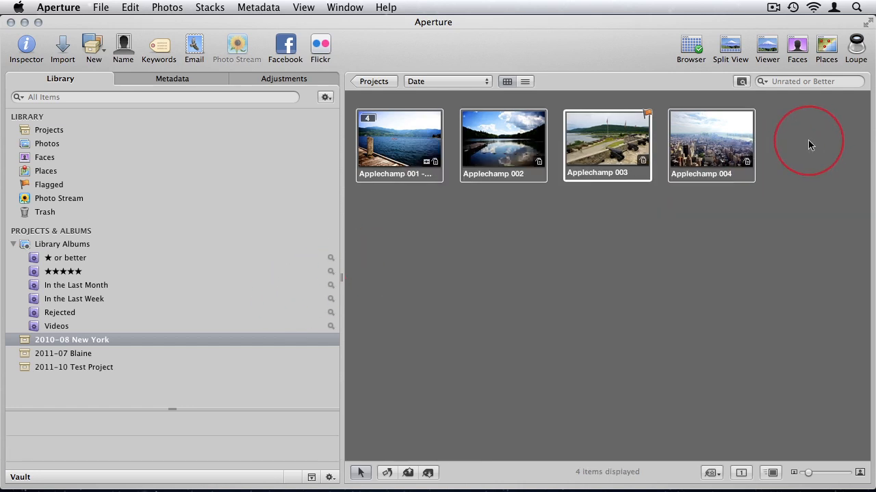
key("alt+2")
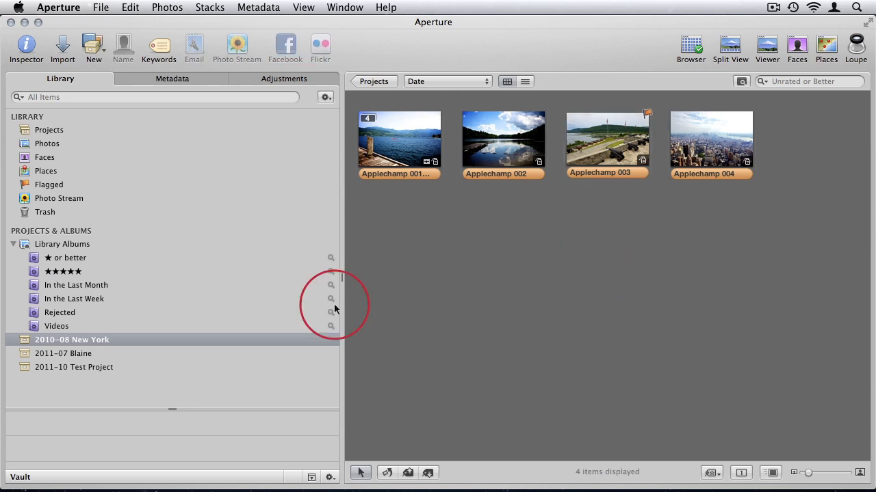
Try several star ratings on all photos in the 2011-10 Test Project and leave them rated three stars
left_click(87, 371)
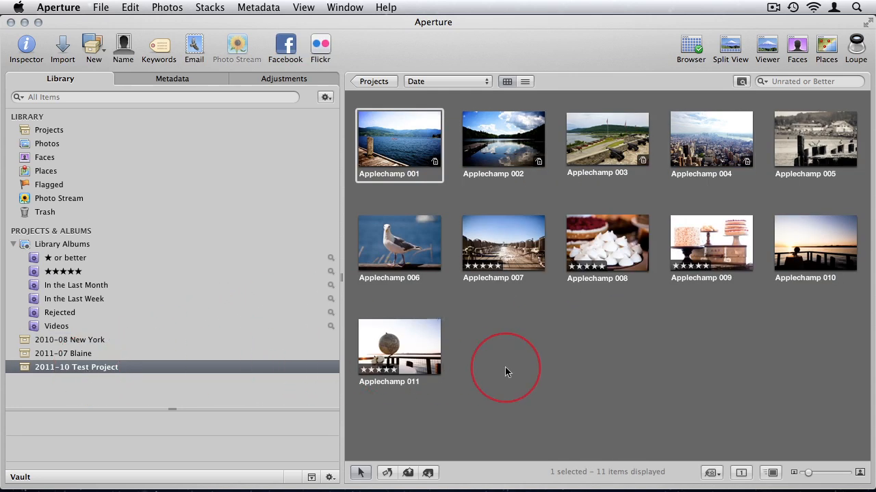
left_click_drag(389, 422, 820, 172)
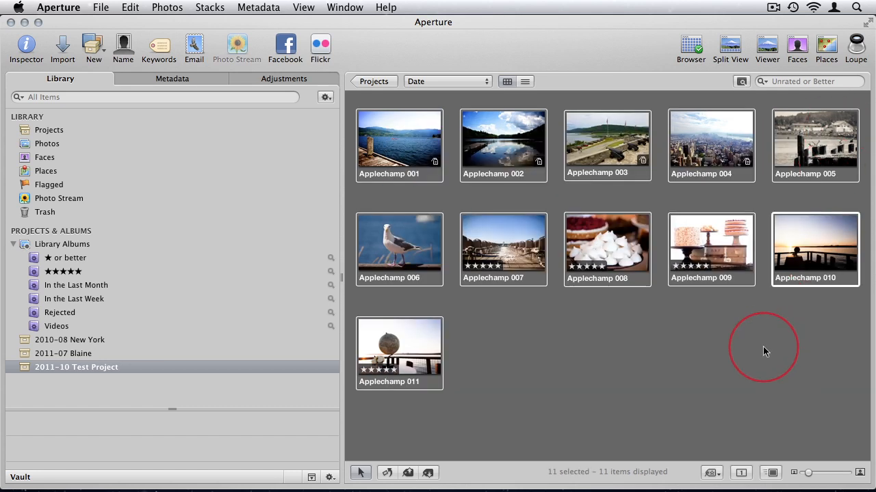
key("3")
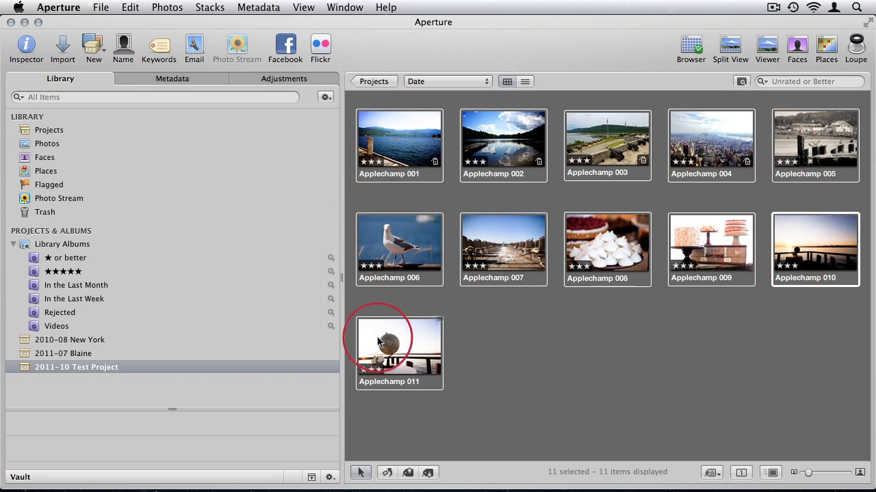
key("4")
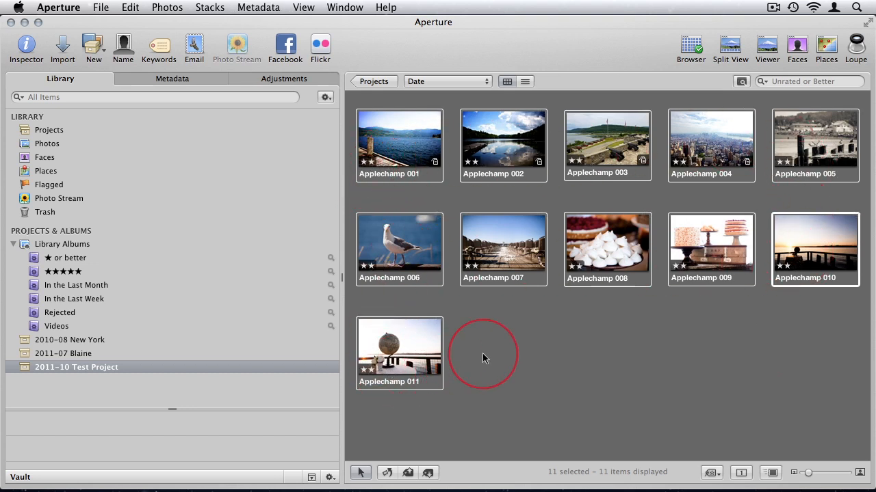
key("5")
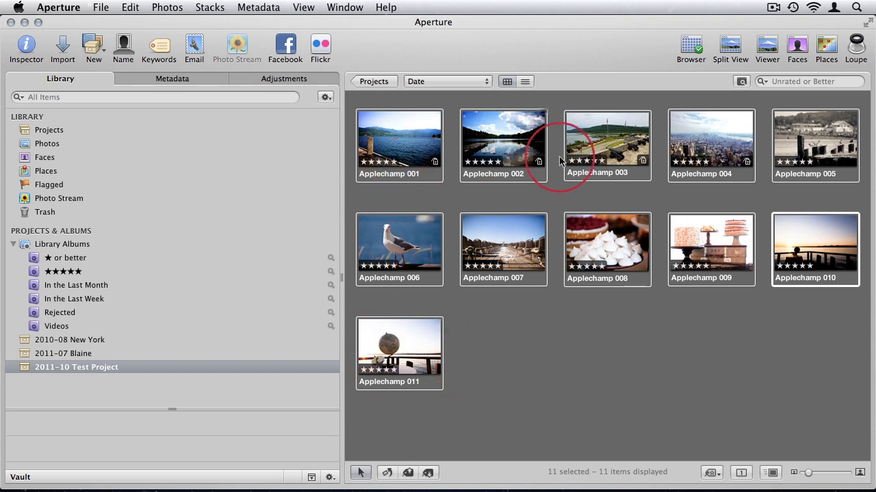
left_click(487, 342)
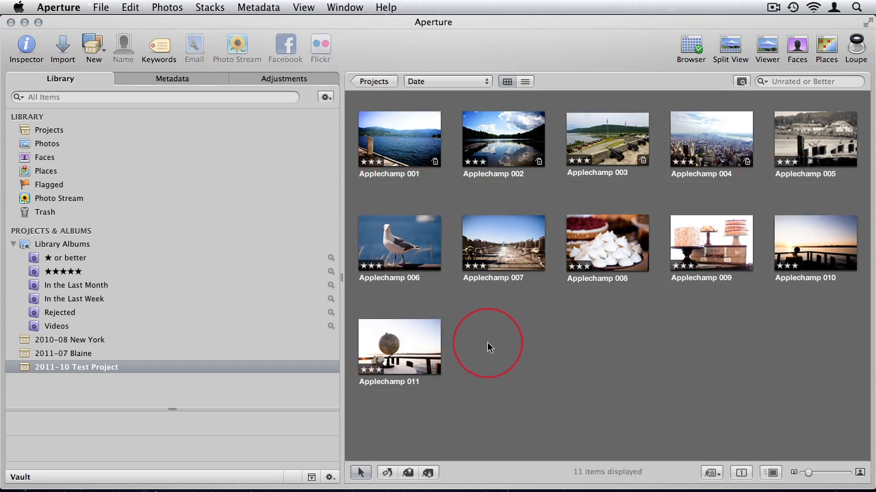
Filter the whole photo library to four stars or better and remove the ratings from Applechamp 007, 008, 009 and 011
left_click(42, 141)
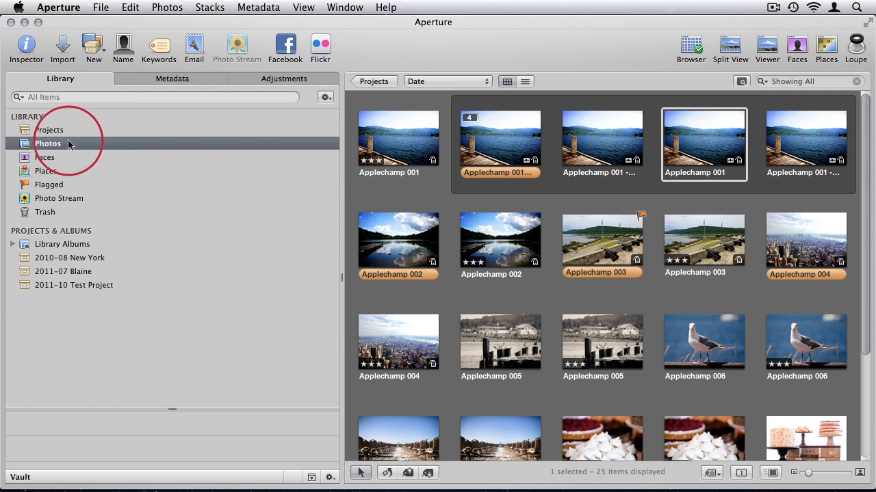
left_click(761, 82)
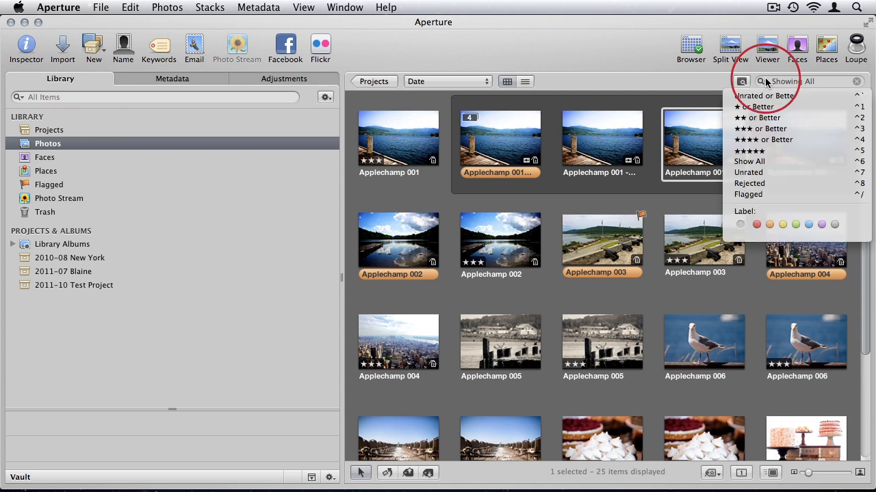
left_click(753, 139)
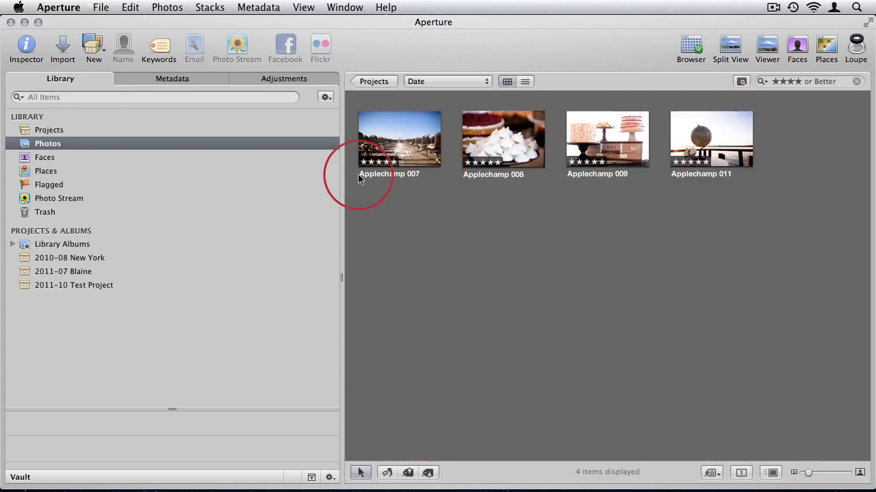
left_click_drag(357, 219, 826, 113)
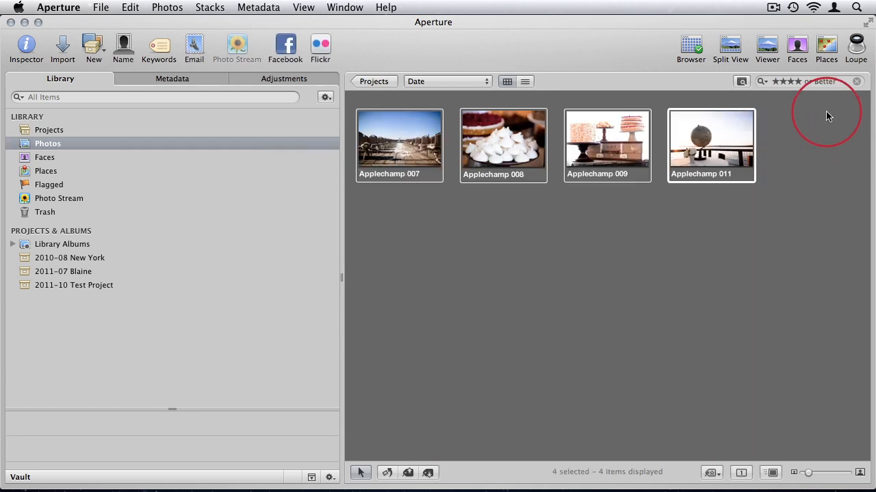
key("0")
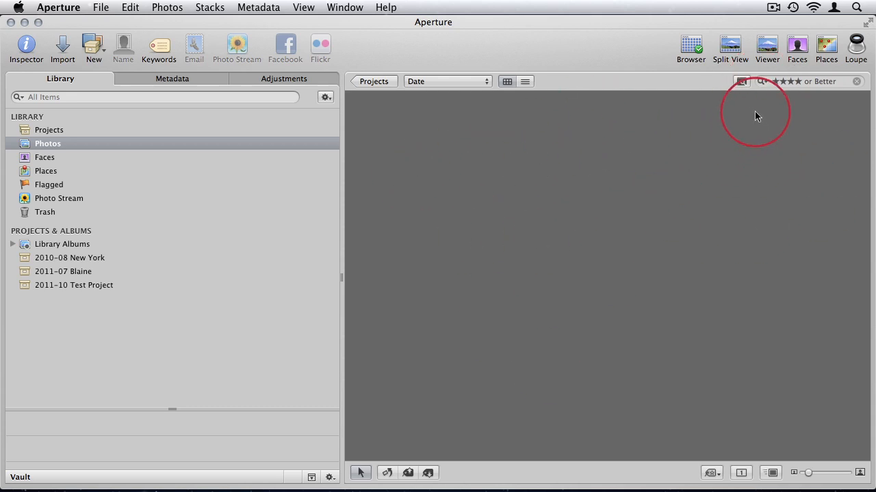
Filter the whole photo library to three stars or better, look over the matching photos and clear the filter
left_click(762, 82)
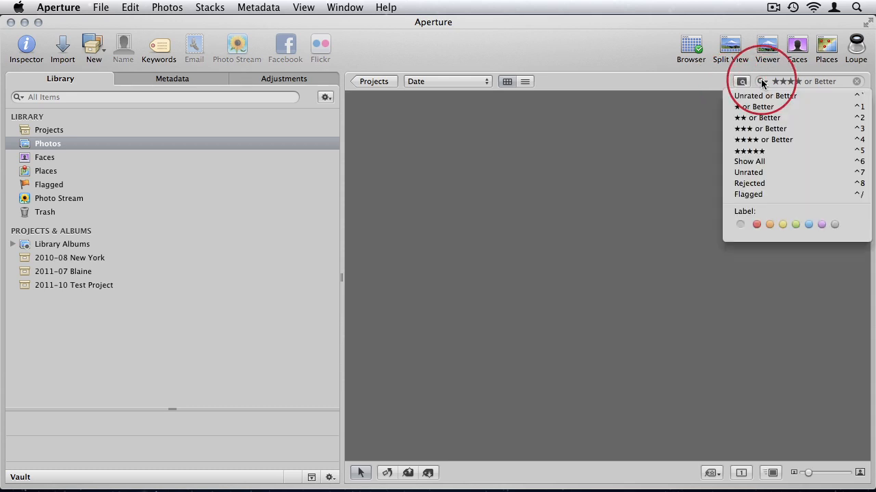
left_click(756, 136)
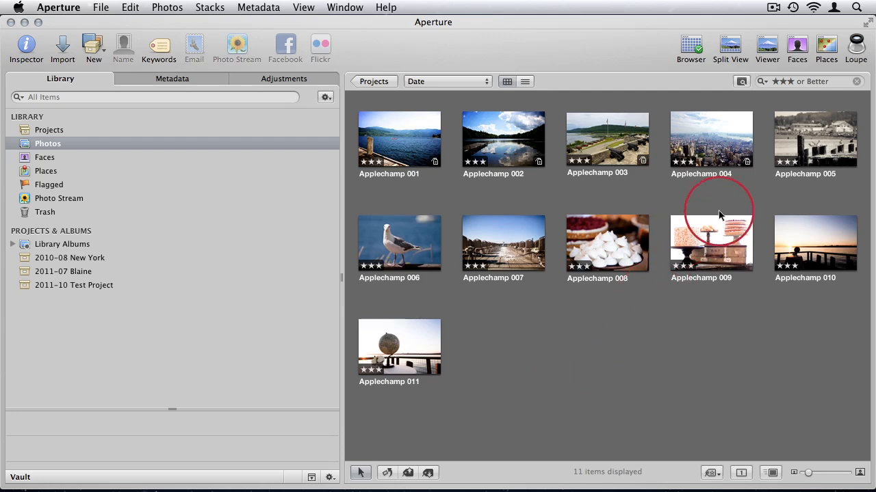
left_click(856, 81)
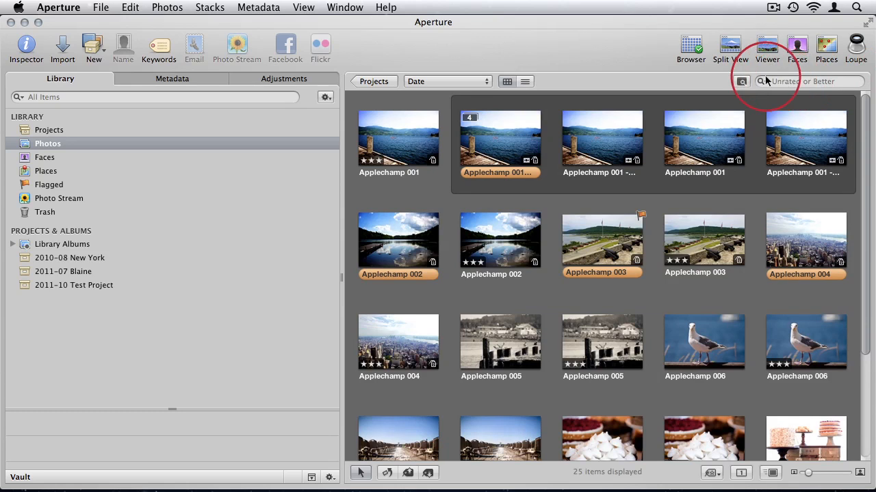
Filter the photo library to the orange label and rate Applechamp 002 four stars
left_click(762, 81)
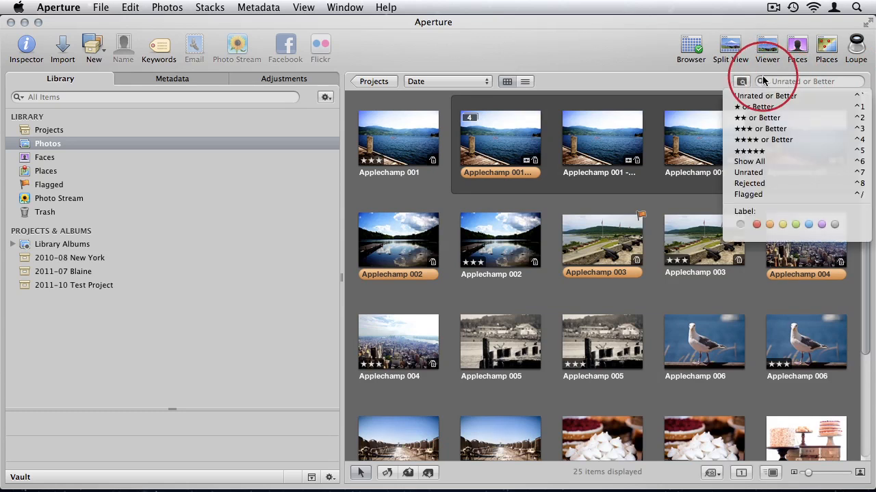
left_click(769, 224)
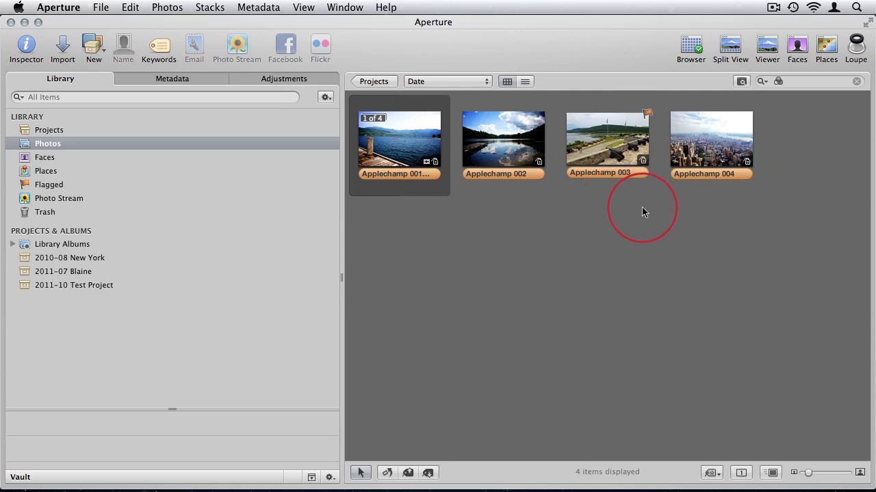
left_click(536, 150)
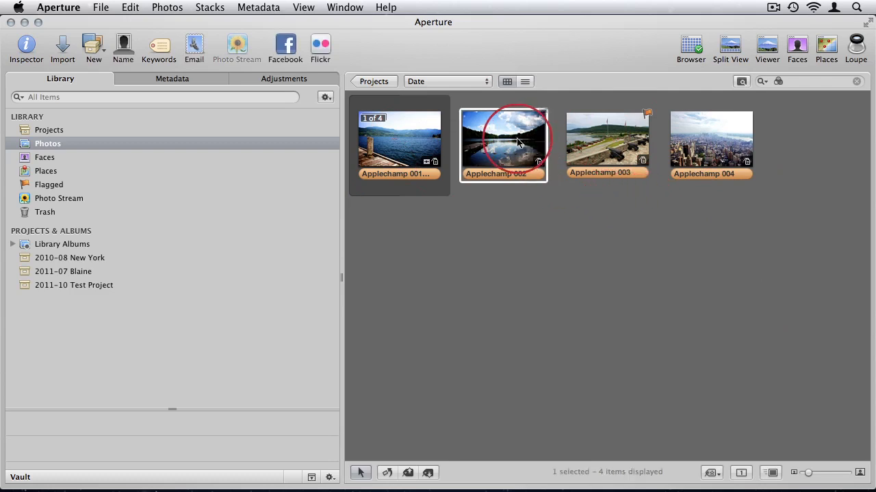
double_click(472, 140)
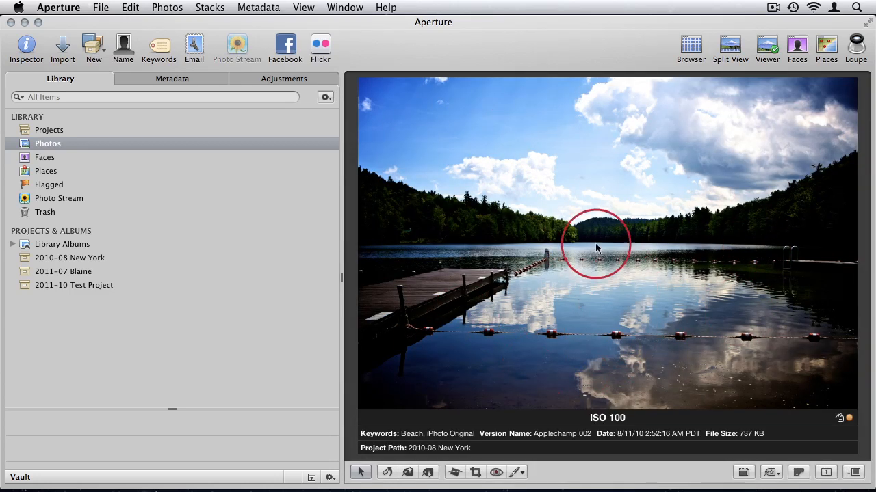
double_click(581, 201)
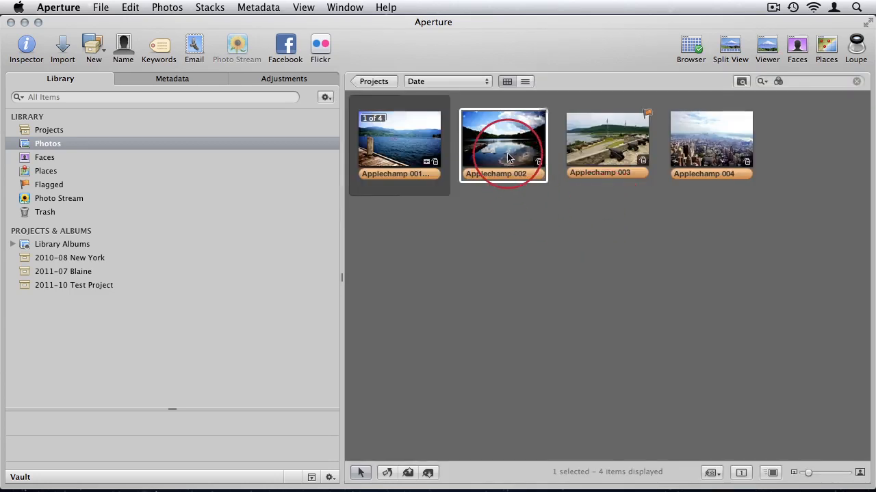
key("4")
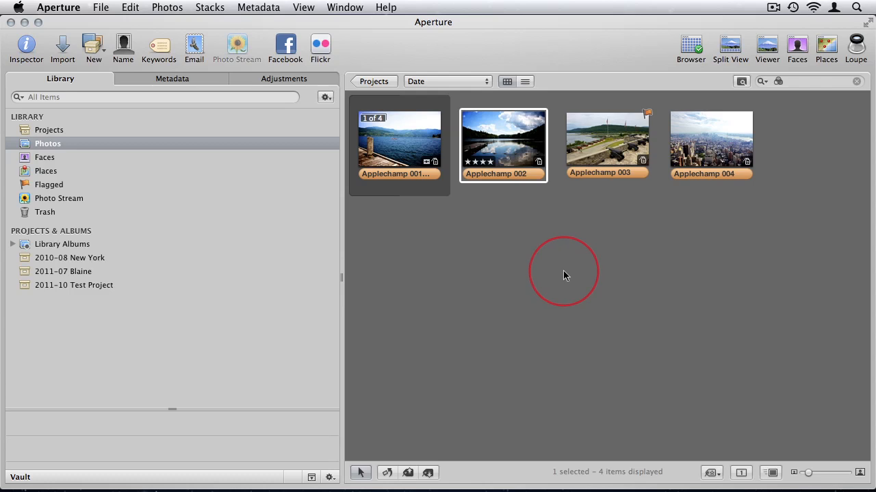
left_click(563, 271)
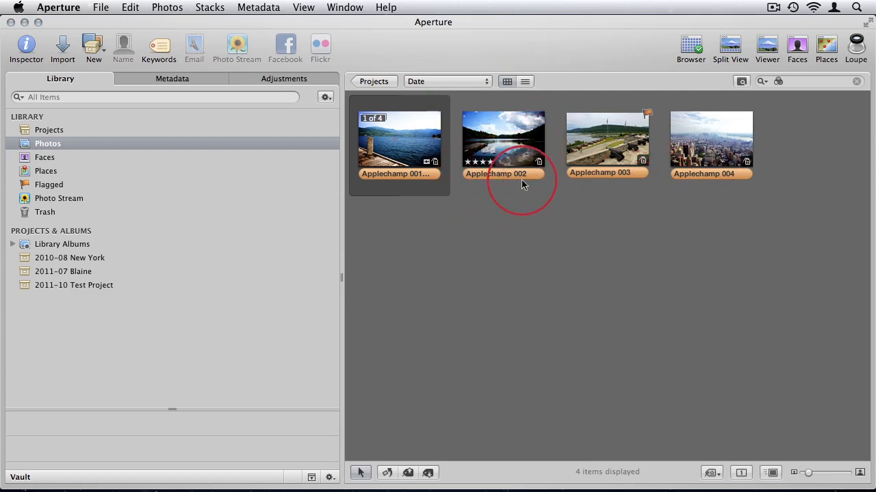
Extend the orange label filter with a rule for ratings greater than or equal to four stars
left_click(745, 83)
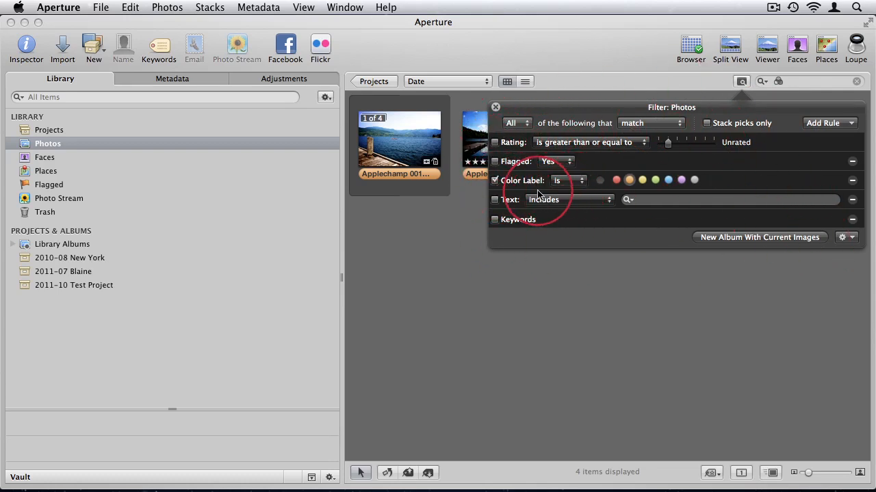
left_click(495, 142)
left_click_drag(668, 144, 694, 151)
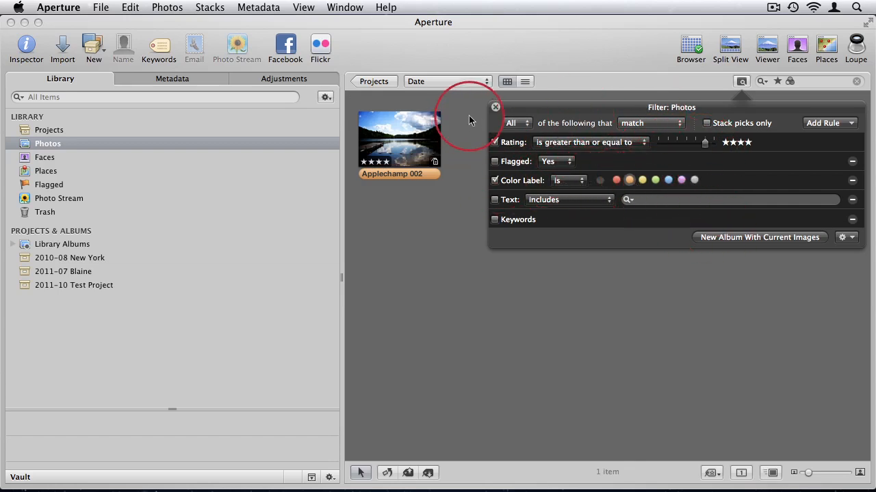
left_click(495, 108)
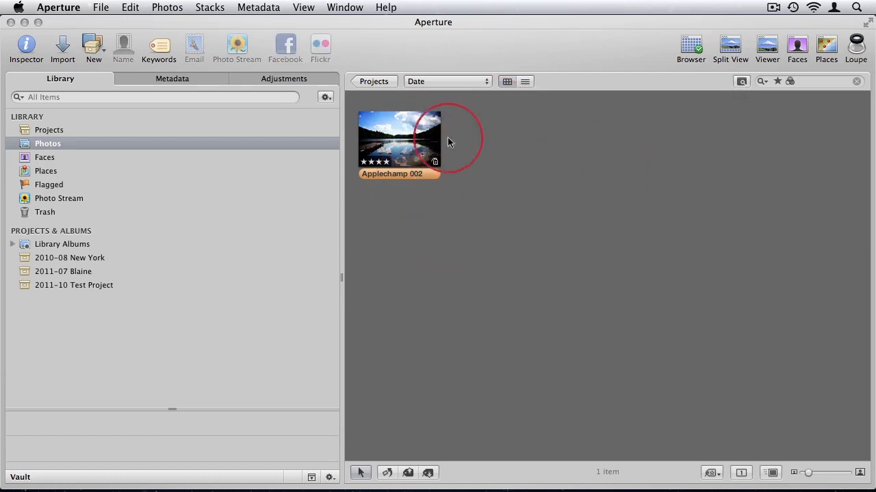
Create a new album named test from the currently filtered images
left_click(741, 82)
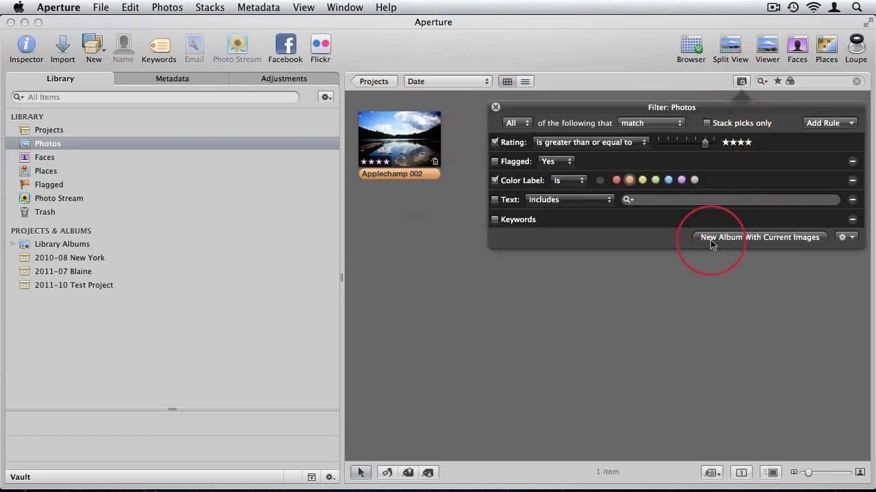
left_click(801, 243)
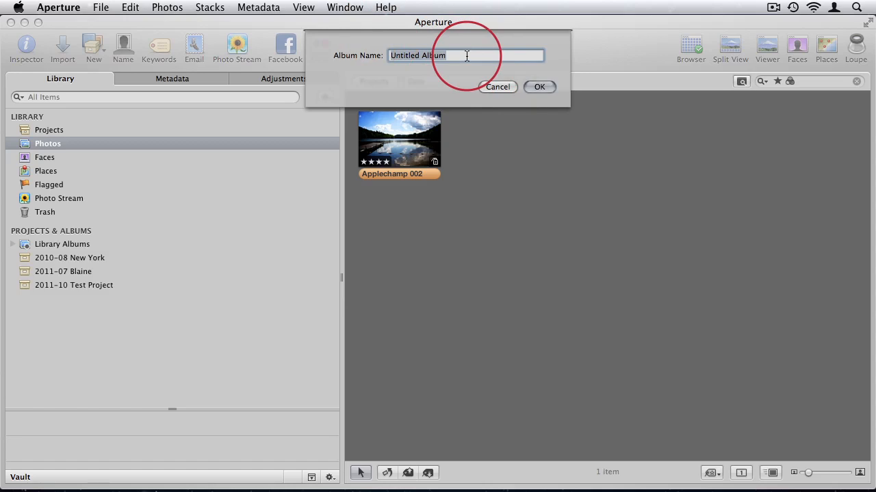
type("test")
left_click(532, 89)
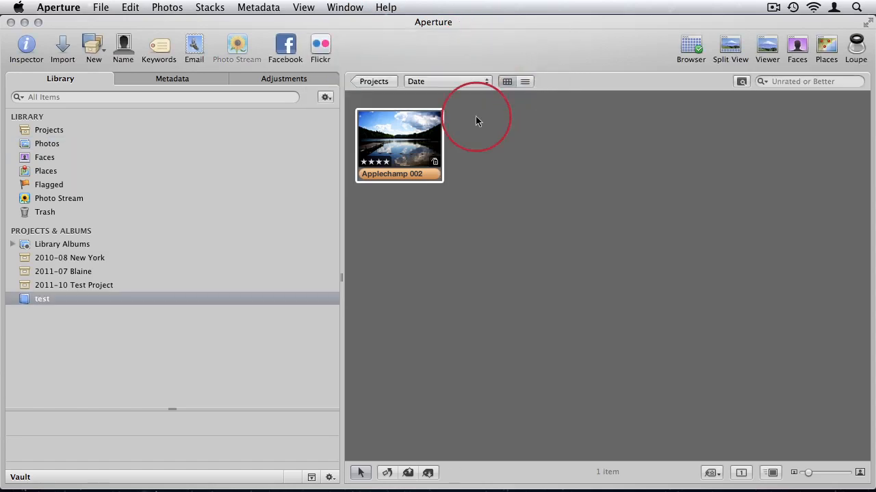
Delete the test album from the library
left_click(48, 302)
left_click(374, 268)
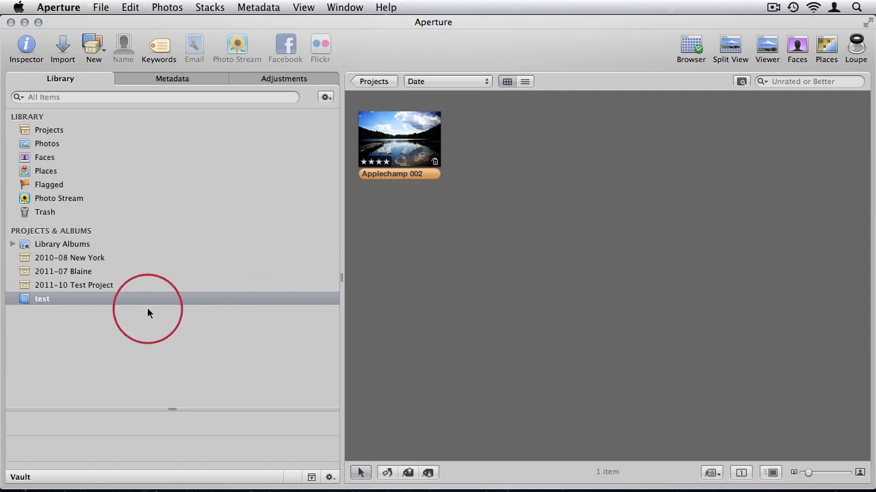
right_click(52, 303)
left_click(77, 353)
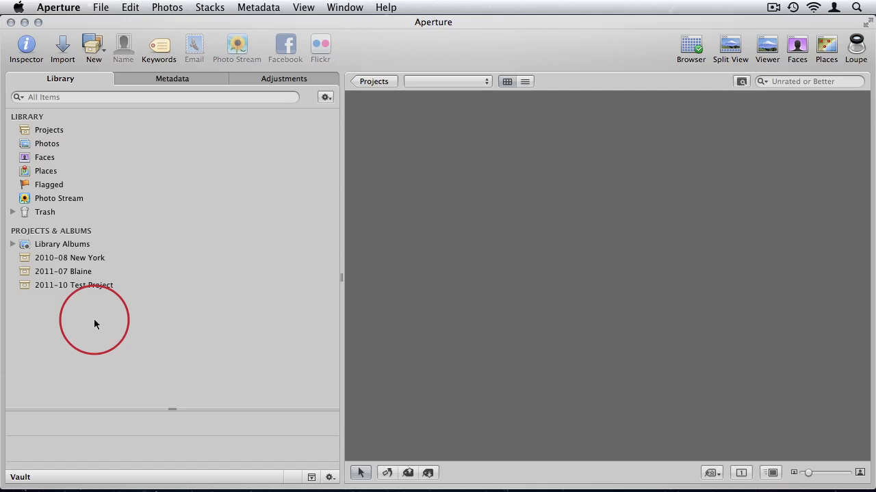
Create a smart album from the library that collects photos rated greater than or equal to four stars
left_click(102, 8)
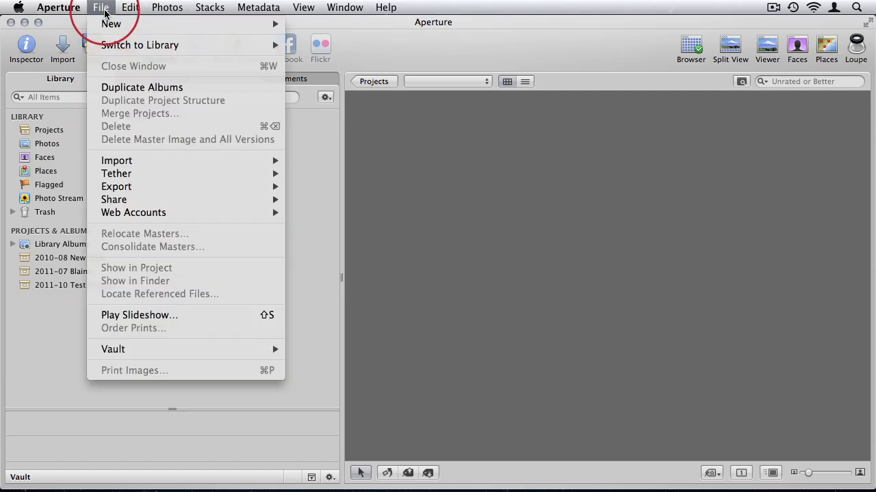
mouse_move(113, 24)
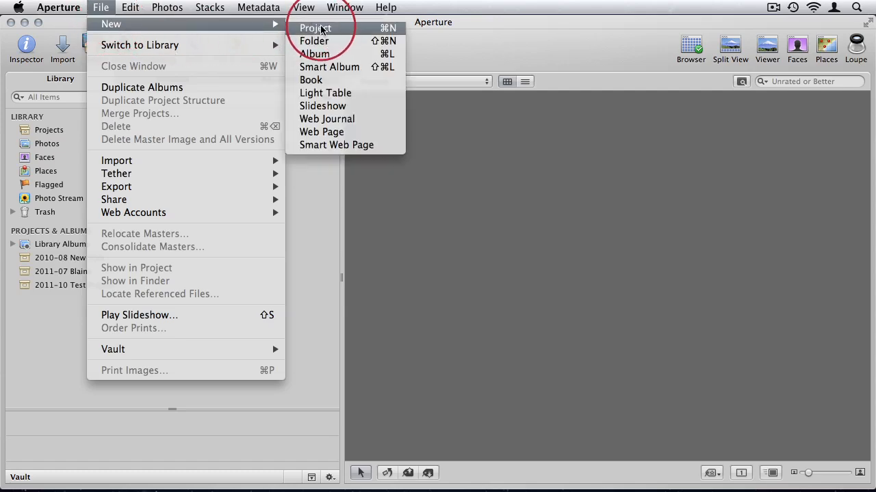
left_click(329, 67)
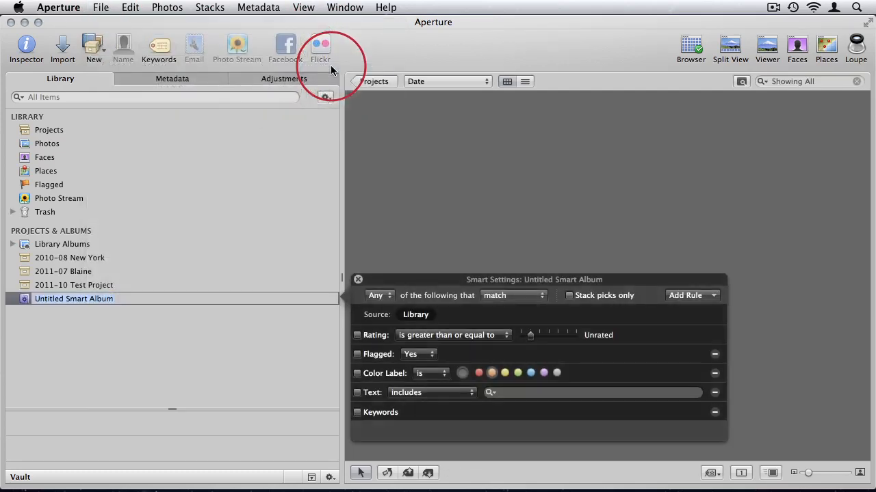
left_click_drag(435, 279, 469, 137)
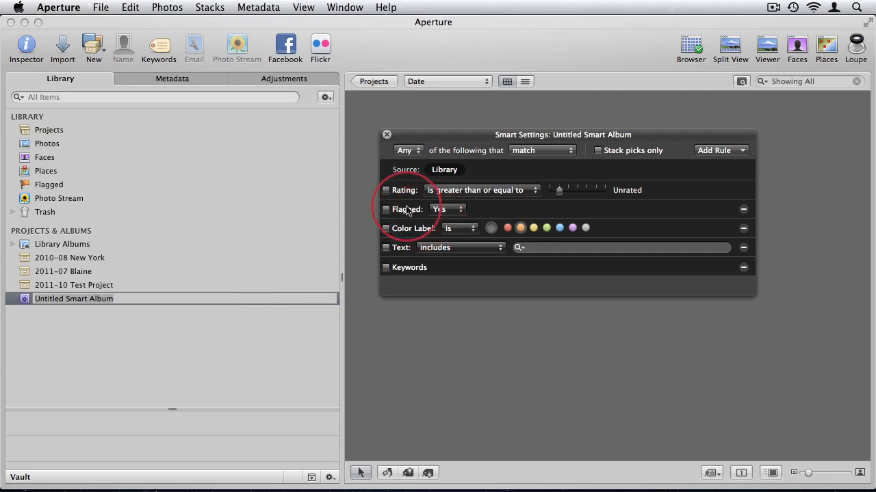
left_click(386, 190)
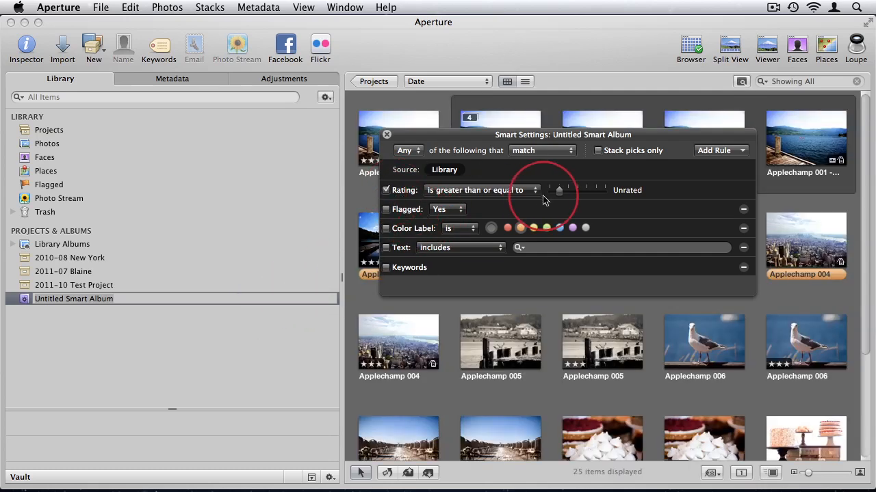
left_click_drag(565, 193, 595, 198)
left_click(386, 135)
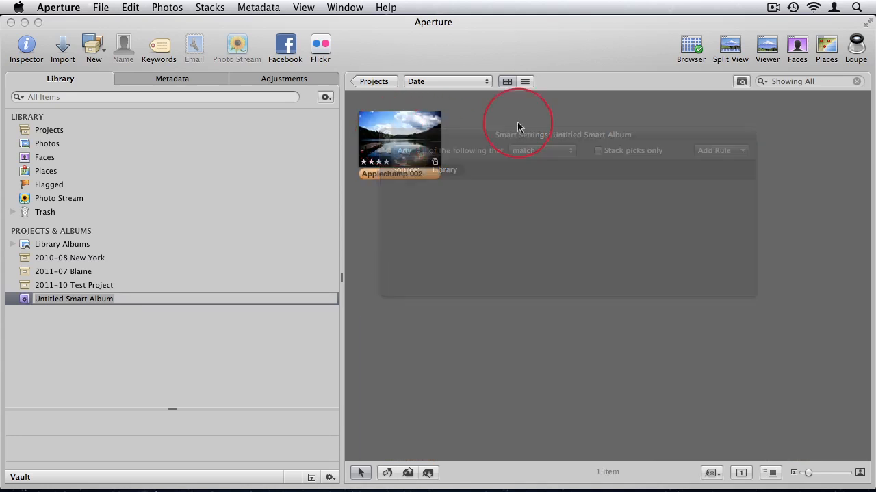
Name the new smart album 4 Stars and show its contents
left_click(124, 298)
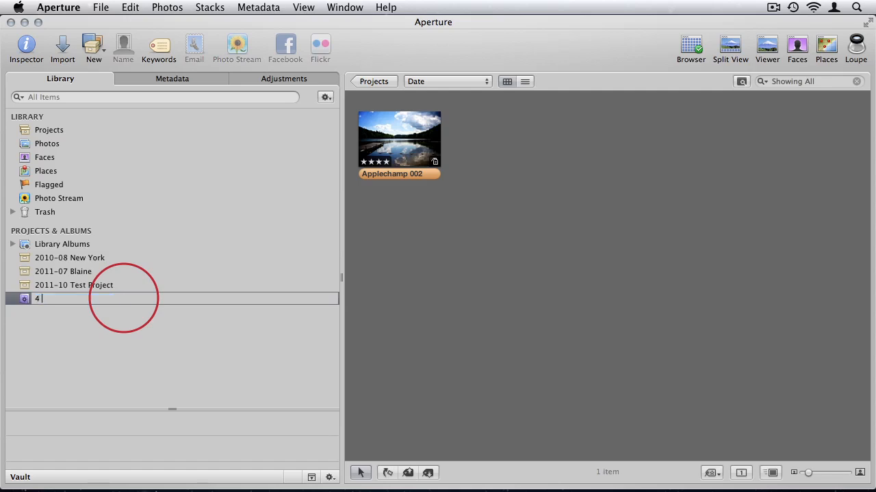
left_click(102, 358)
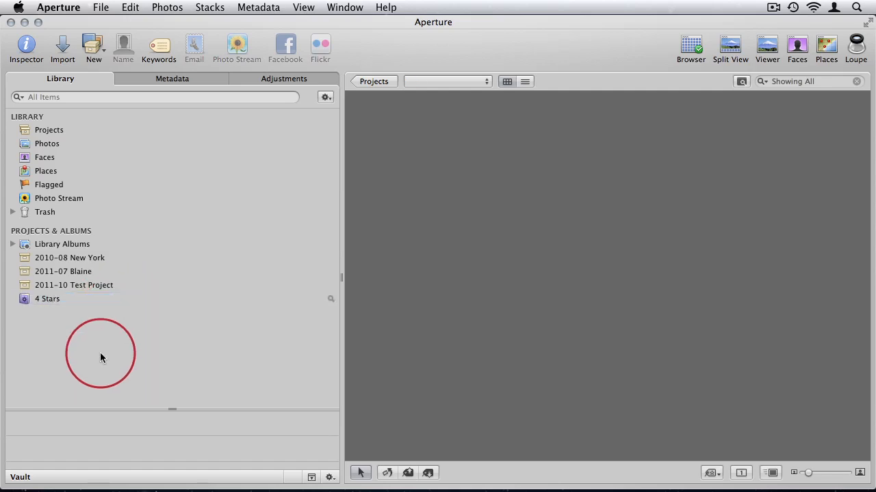
left_click(98, 302)
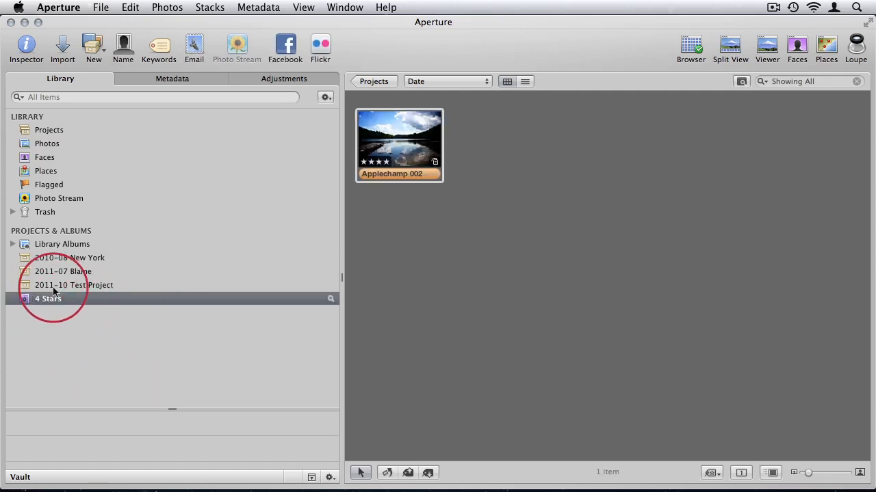
Look at the built-in five-star smart album among the Library Albums and return to the 4 Stars album
left_click(12, 244)
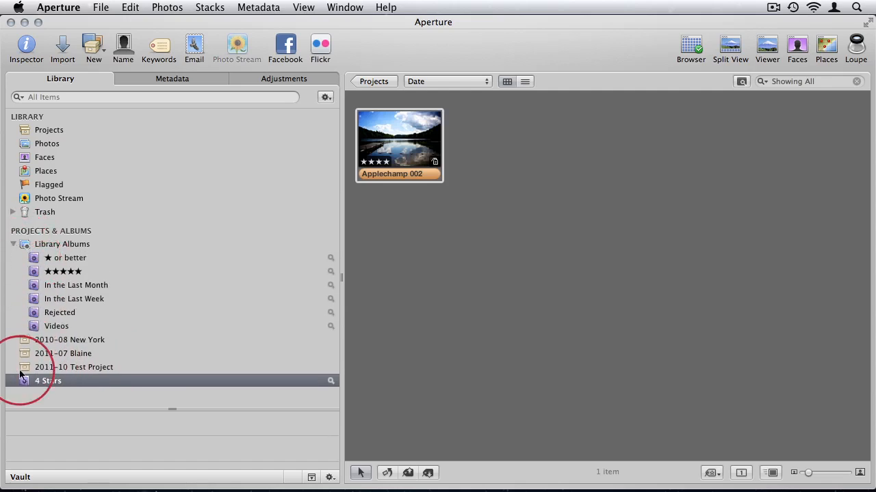
left_click(68, 272)
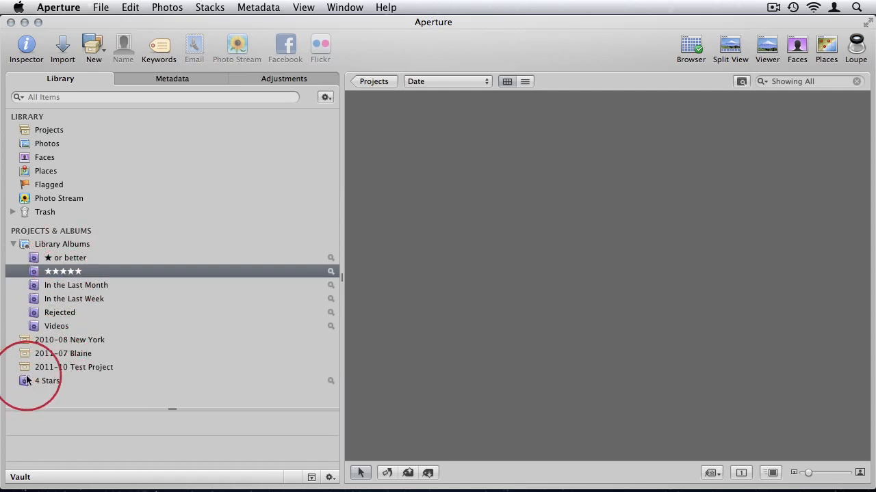
left_click(13, 245)
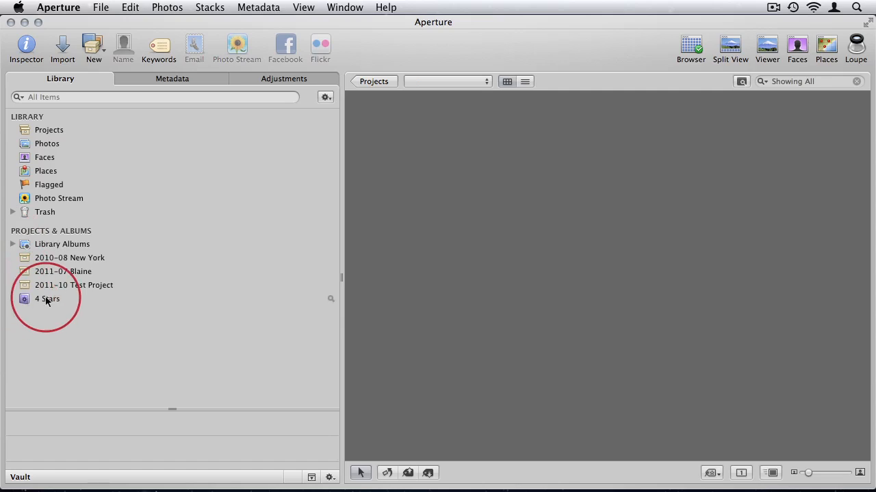
left_click(47, 300)
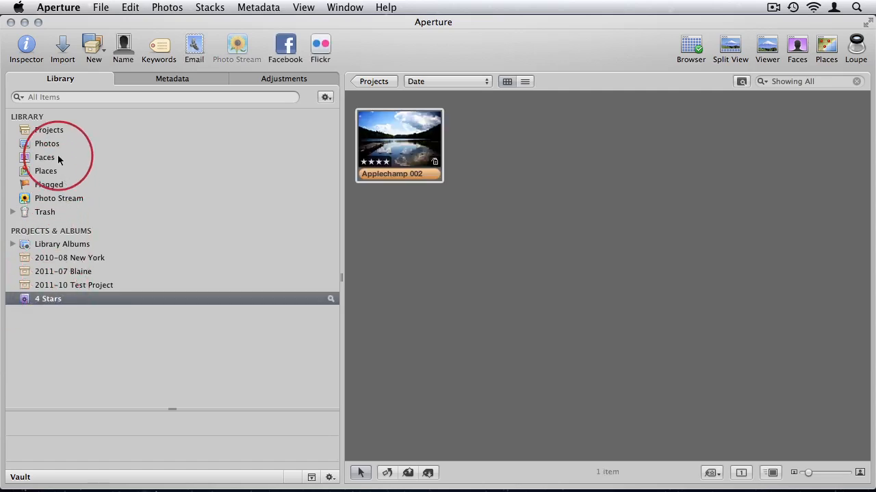
Rate Applechamp 010 in the 2011-07 Blaine project four stars
left_click(51, 132)
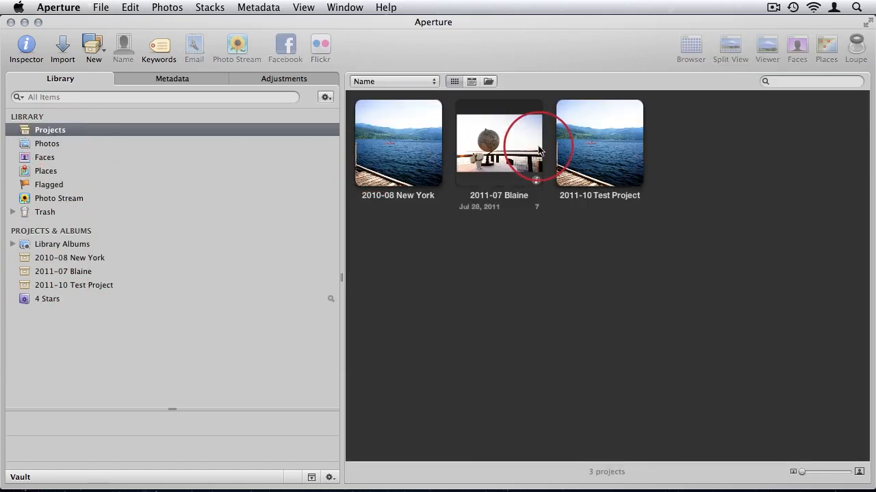
double_click(515, 150)
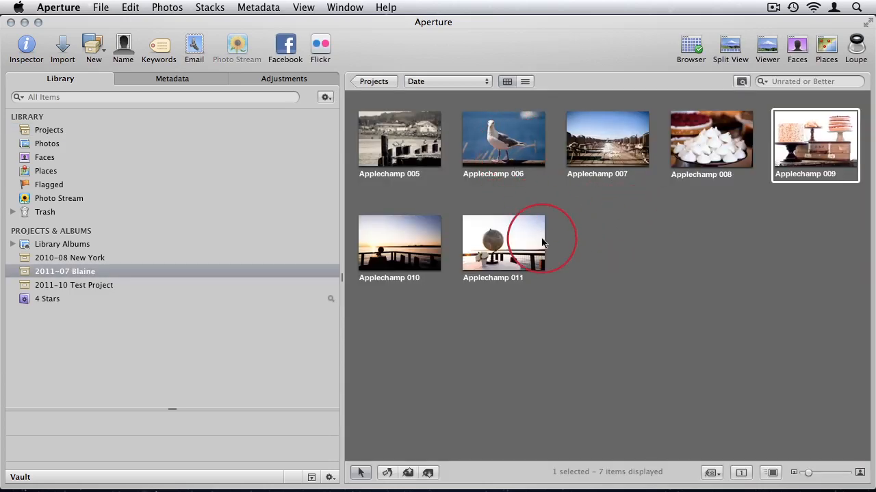
left_click(384, 248)
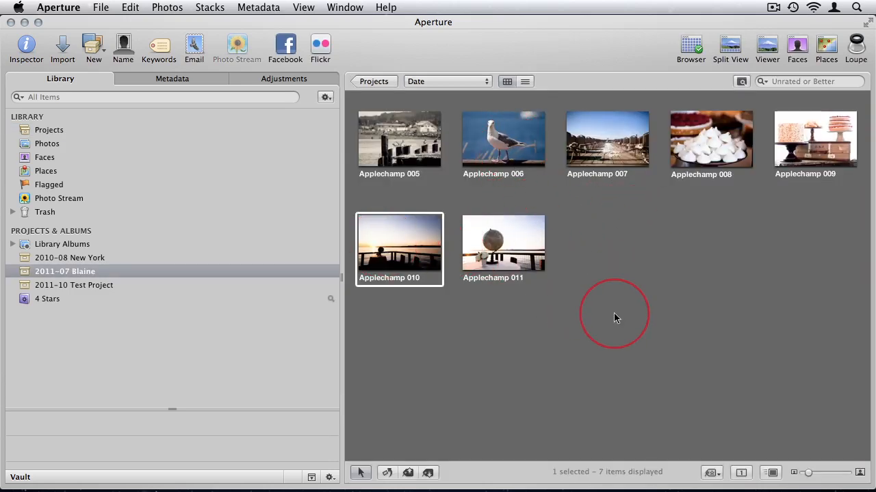
key("4")
left_click(608, 313)
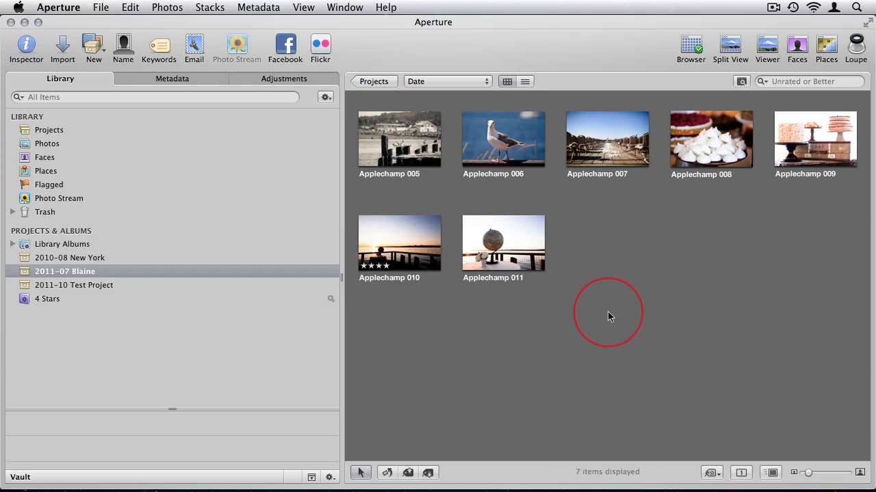
Look at the contents of the 4 Stars smart album
left_click(35, 301)
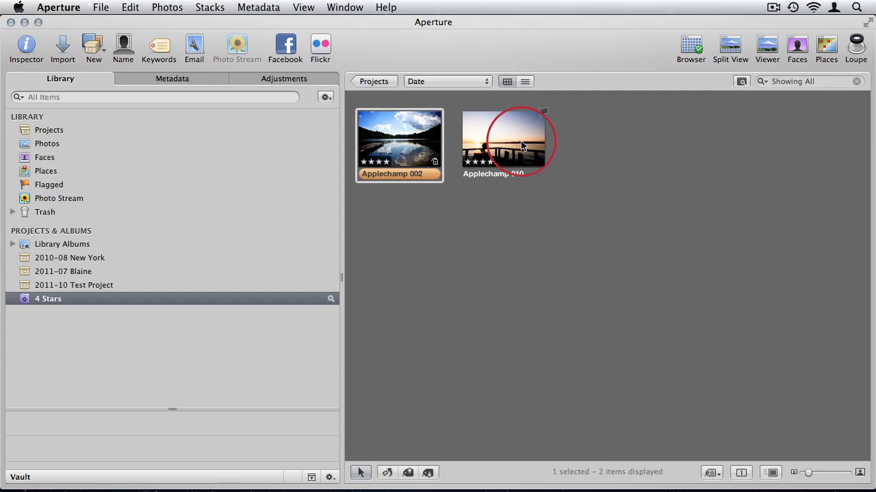
left_click(56, 314)
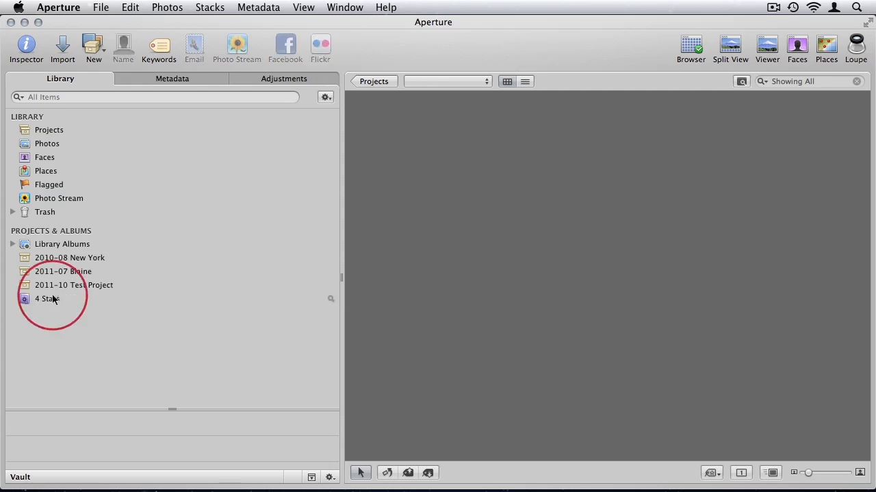
Assign the Wedding keyword to all photos in the 2011-07 Blaine project
left_click(57, 134)
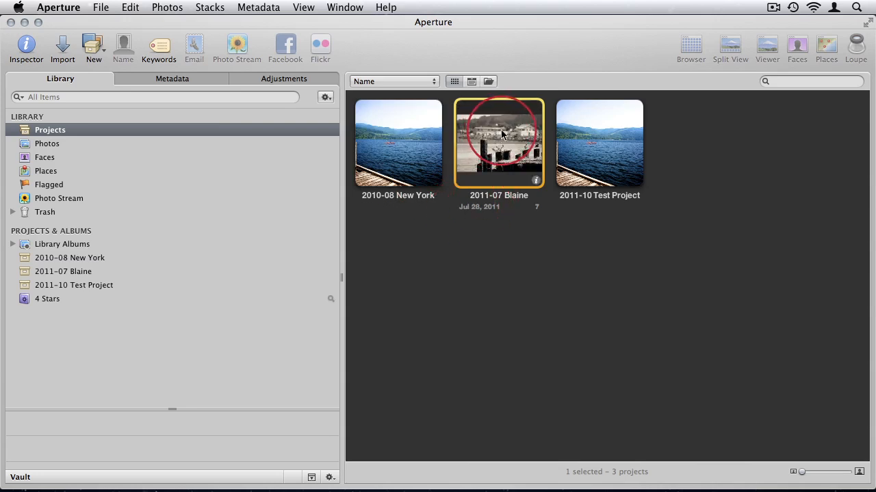
double_click(501, 134)
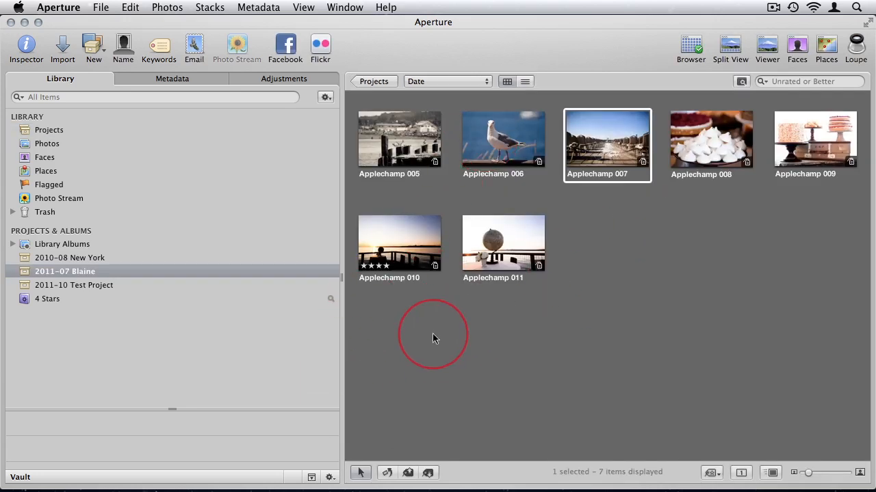
left_click_drag(432, 337, 813, 154)
left_click(169, 61)
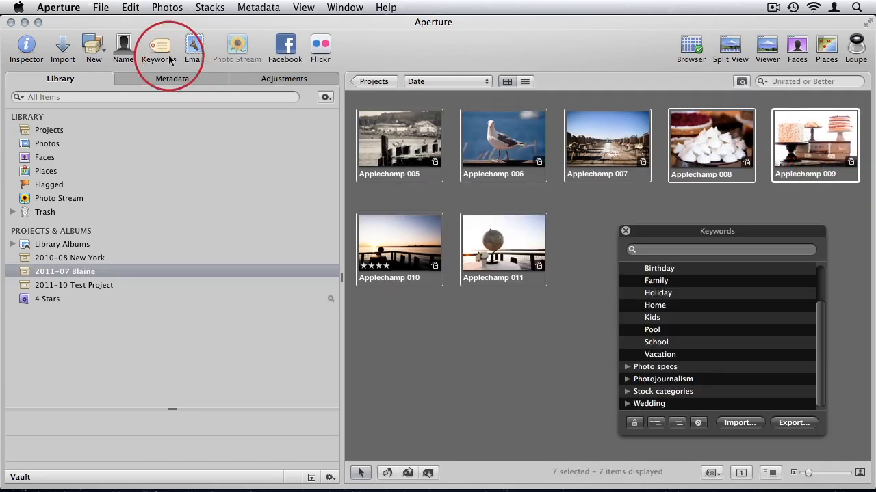
left_click_drag(668, 231, 172, 113)
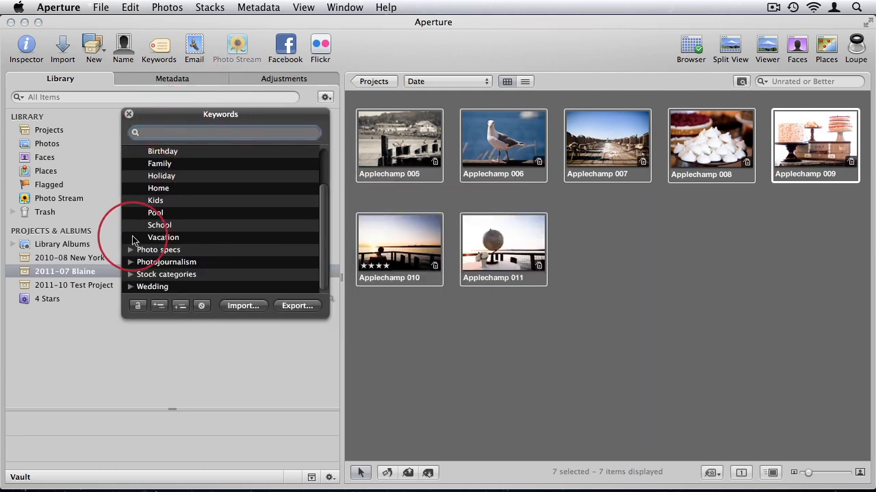
left_click_drag(133, 241, 390, 263)
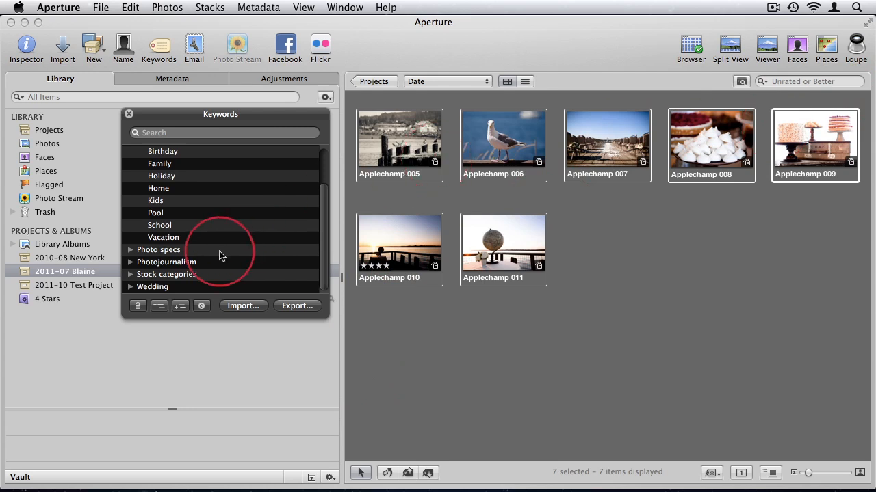
left_click(128, 114)
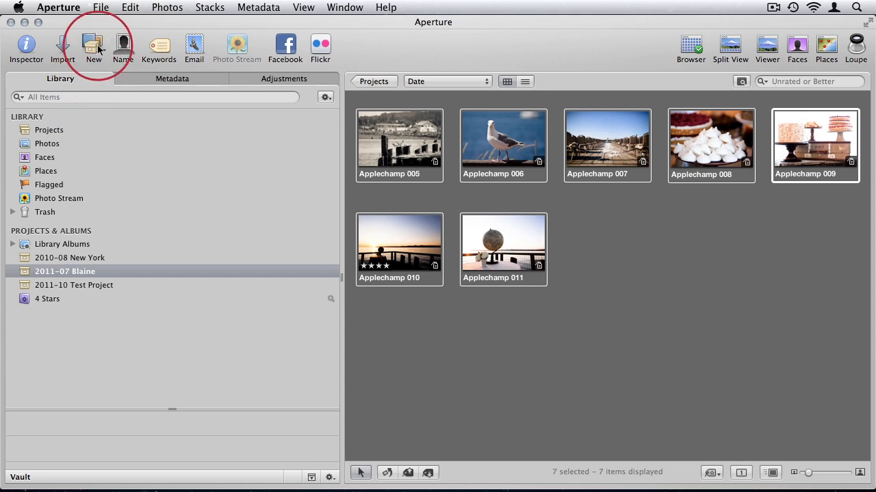
Create a smart album named Wedding inside the 2011-07 Blaine project
left_click(99, 50)
left_click(115, 136)
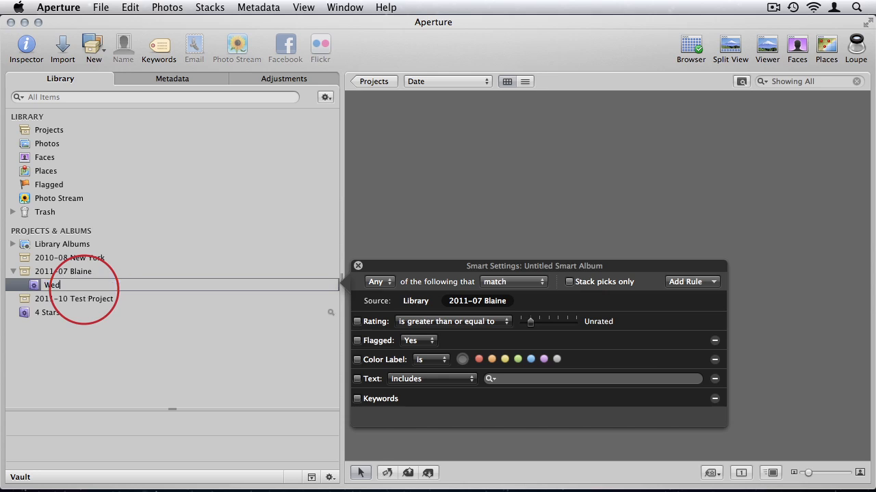
left_click(75, 379)
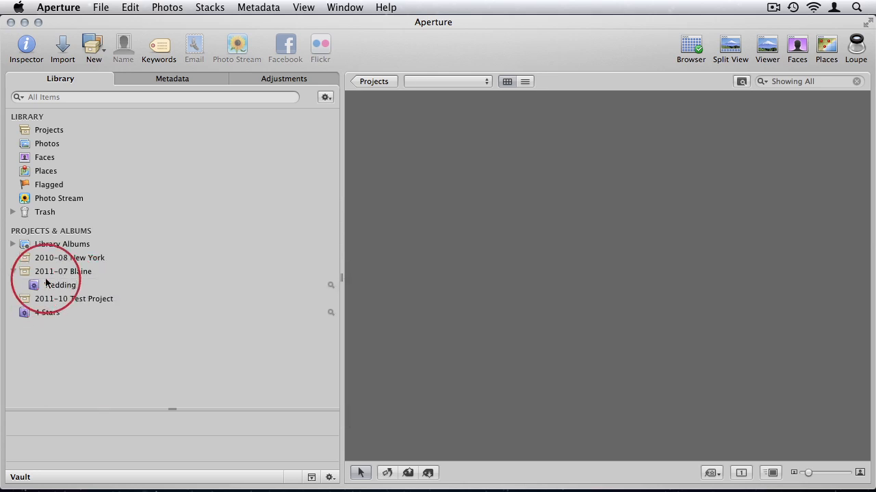
Rename the Wedding smart album as Weddings and move it out of the 2011-07 Blaine project to the top level
double_click(65, 282)
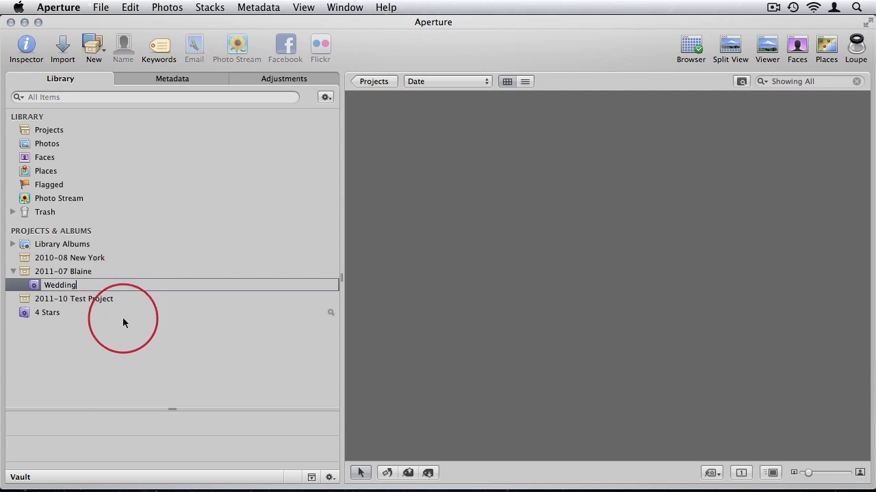
type("Weddings")
key("Return")
left_click_drag(69, 290, 49, 332)
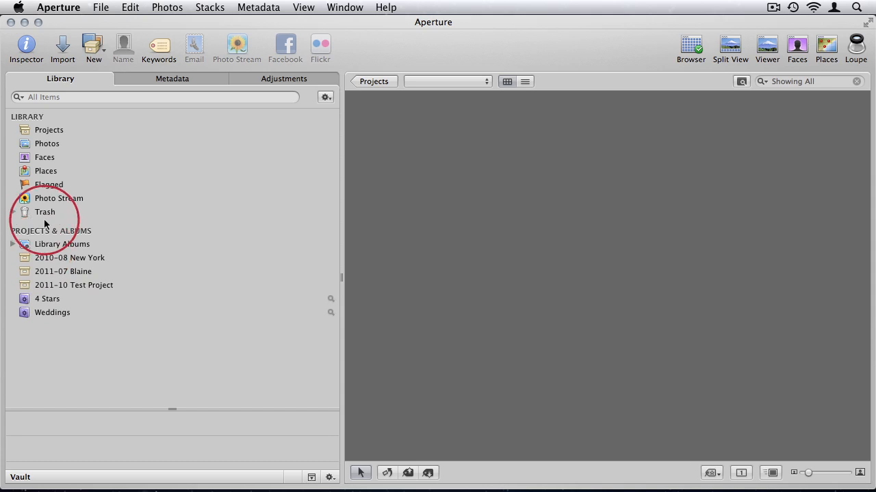
Set the Weddings smart album to collect photos that have the Wedding keyword
left_click(331, 313)
left_click_drag(469, 296, 469, 191)
left_click(384, 284)
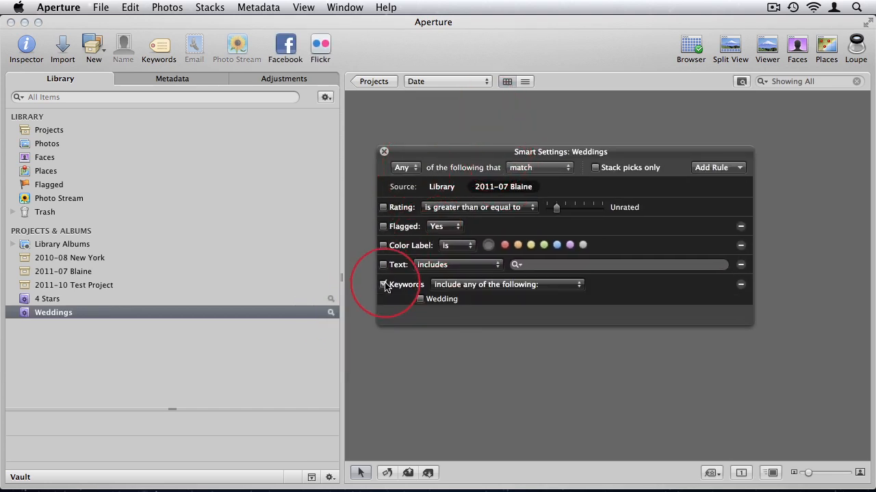
left_click(458, 293)
left_click(425, 305)
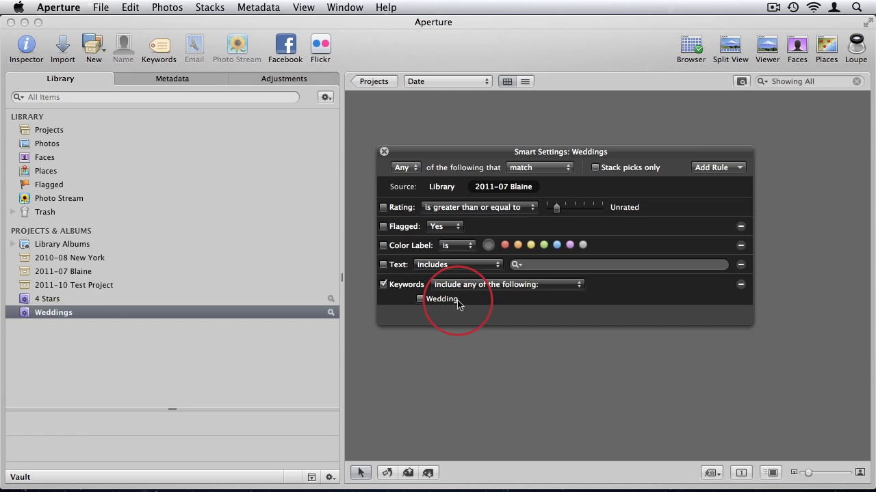
left_click(420, 299)
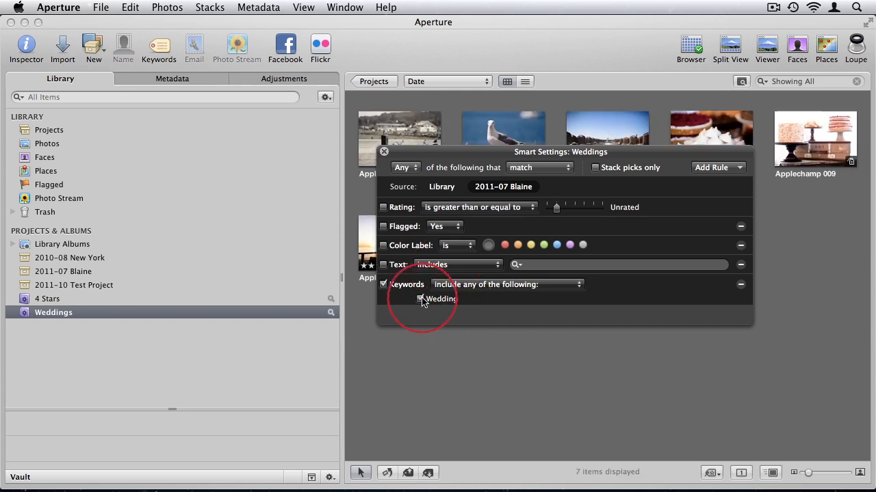
left_click(384, 151)
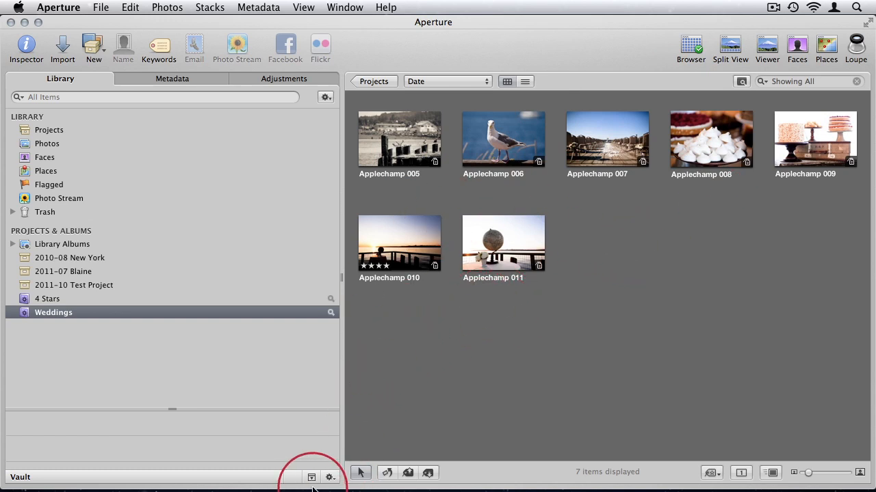
Create a top-level smart album named Wedding Awesomeness that draws from the whole library
left_click(94, 45)
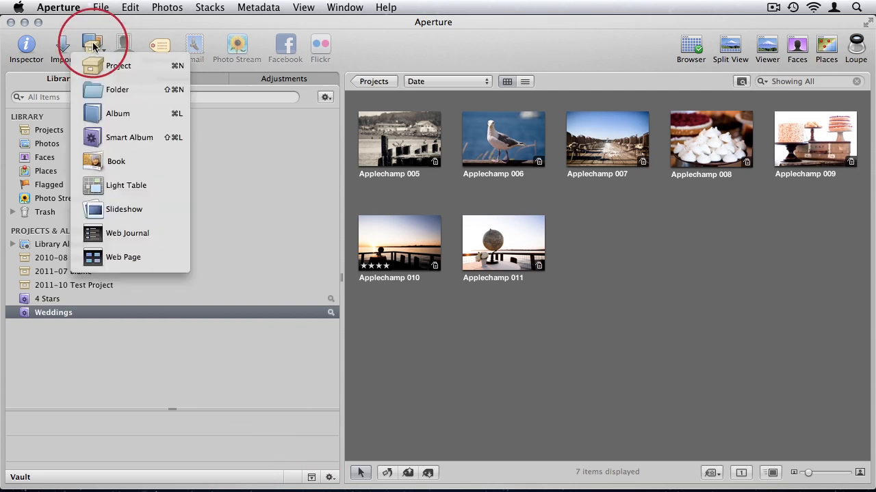
left_click(130, 137)
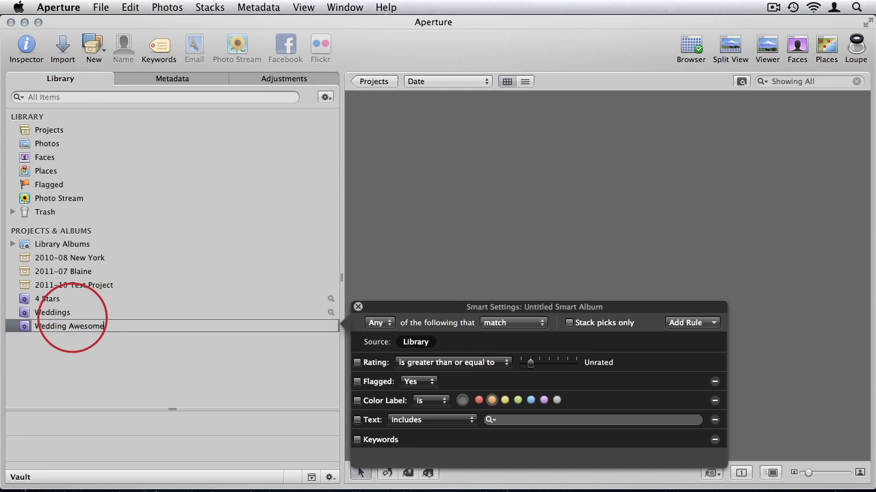
type("Wedding Awesomeness")
key("Return")
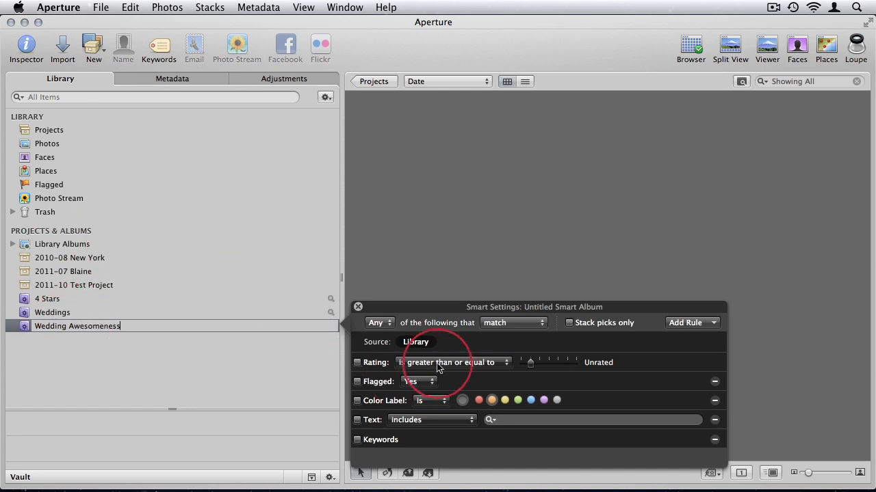
Set the new smart album's rules to the Wedding keyword and a rating greater than or equal to four stars
left_click(357, 440)
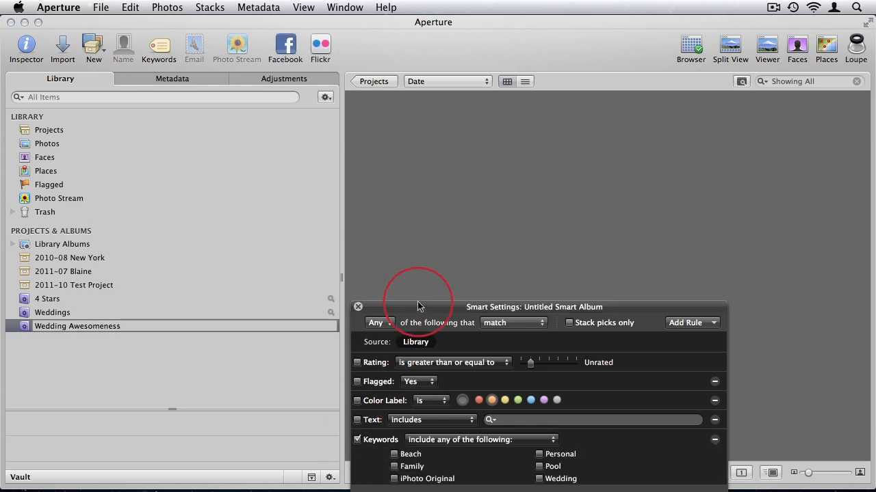
left_click_drag(417, 308, 437, 188)
left_click(559, 348)
left_click(559, 360)
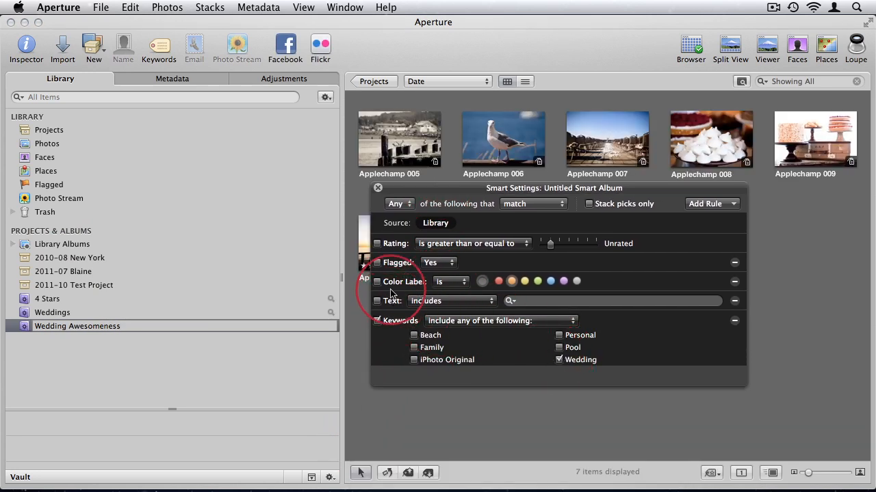
left_click(377, 244)
left_click_drag(546, 248, 586, 251)
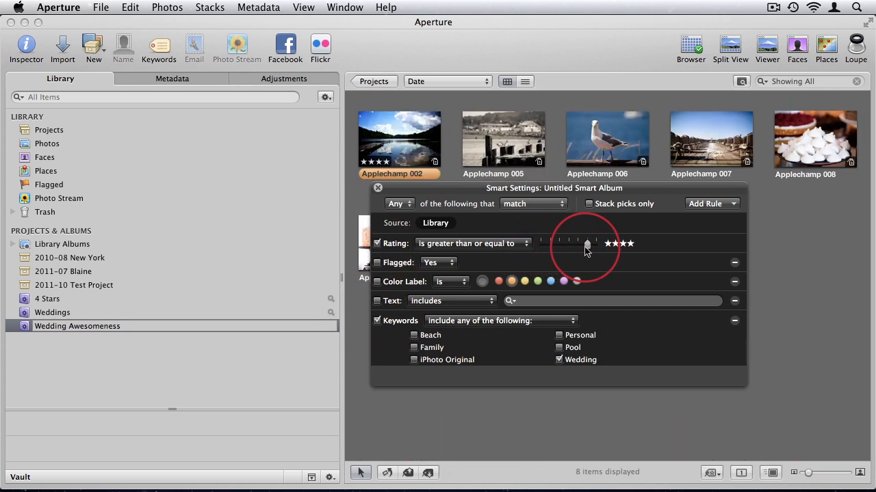
Require all of the smart album's rules to match and show the contents of Wedding Awesomeness
left_click(390, 205)
left_click(391, 205)
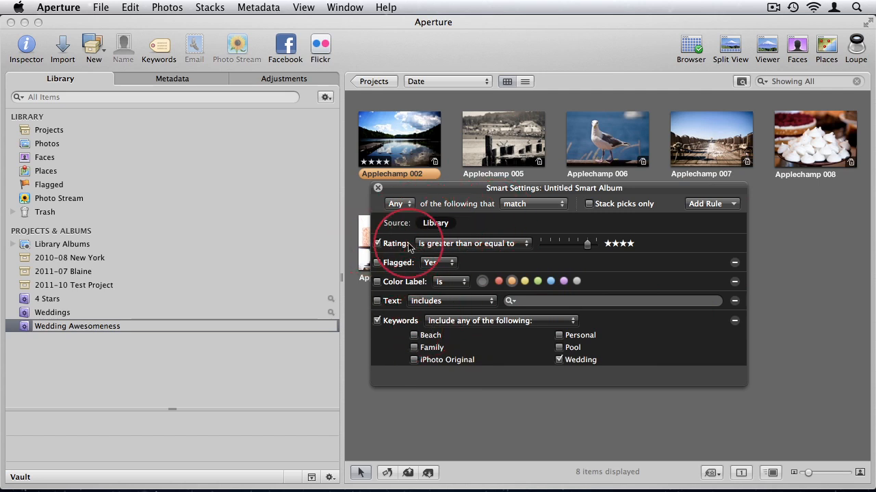
left_click(397, 204)
left_click(395, 216)
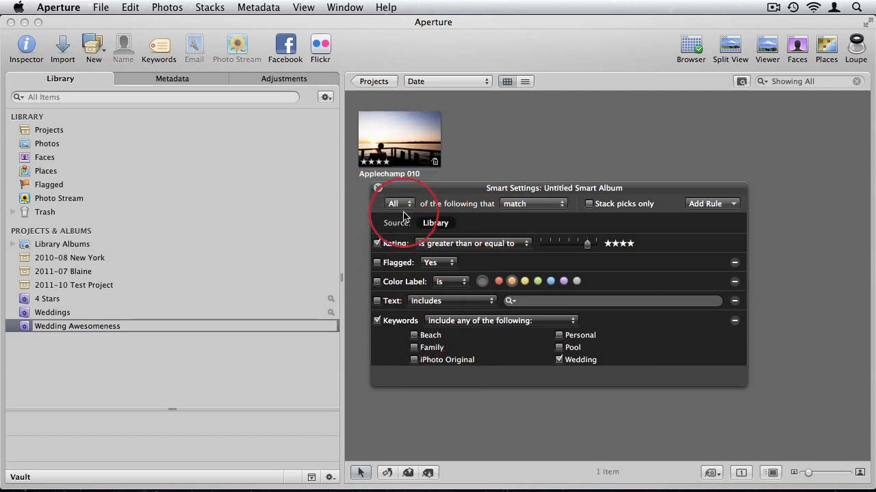
left_click(377, 187)
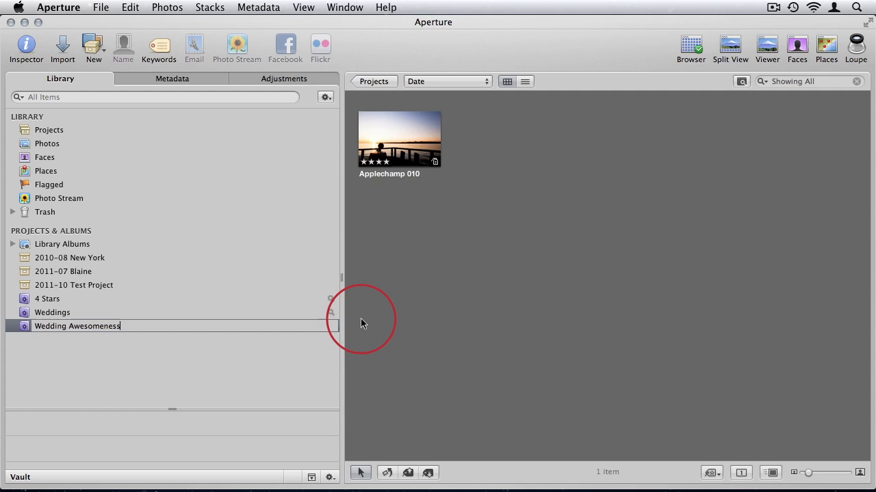
left_click(176, 381)
left_click(77, 329)
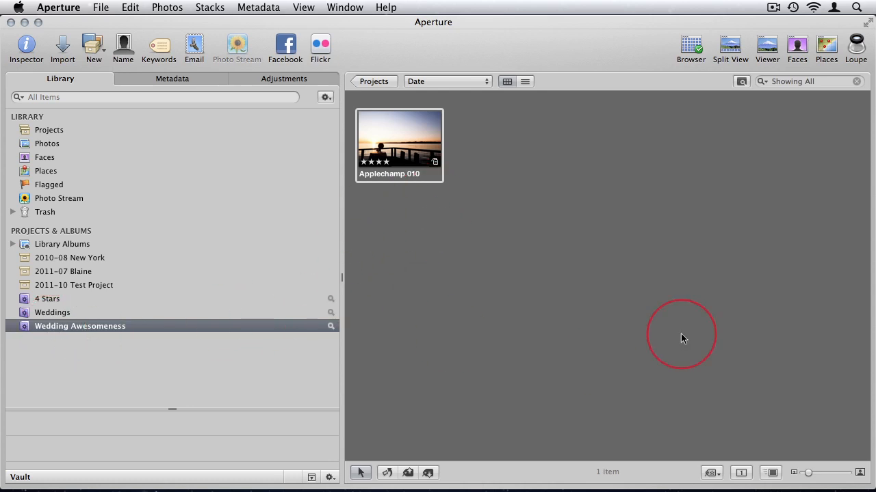
Show the overview of all projects with no project selected
left_click(534, 181)
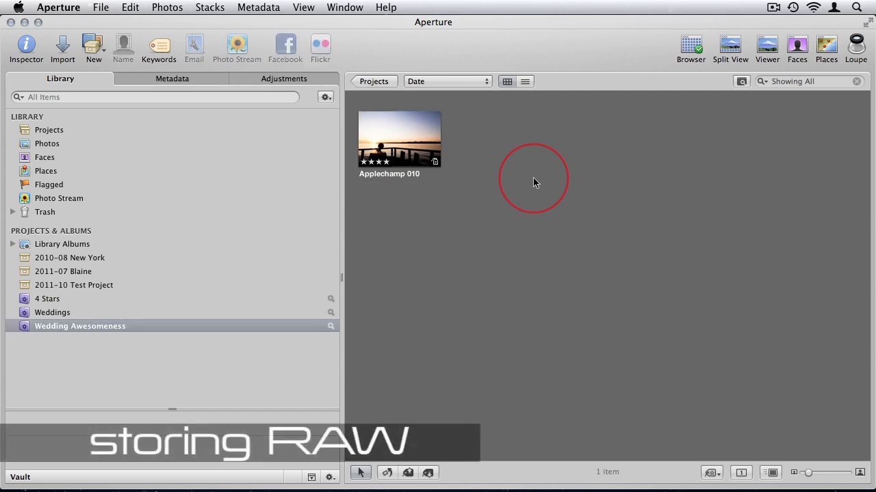
left_click(49, 130)
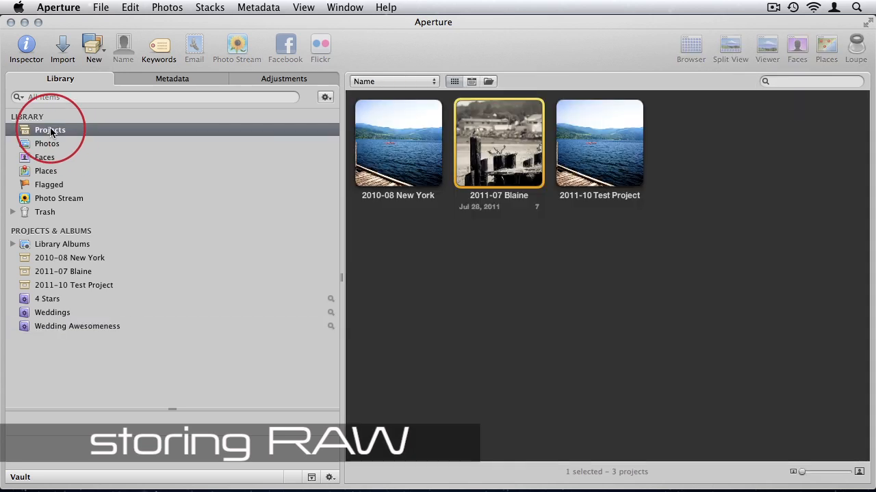
left_click(592, 316)
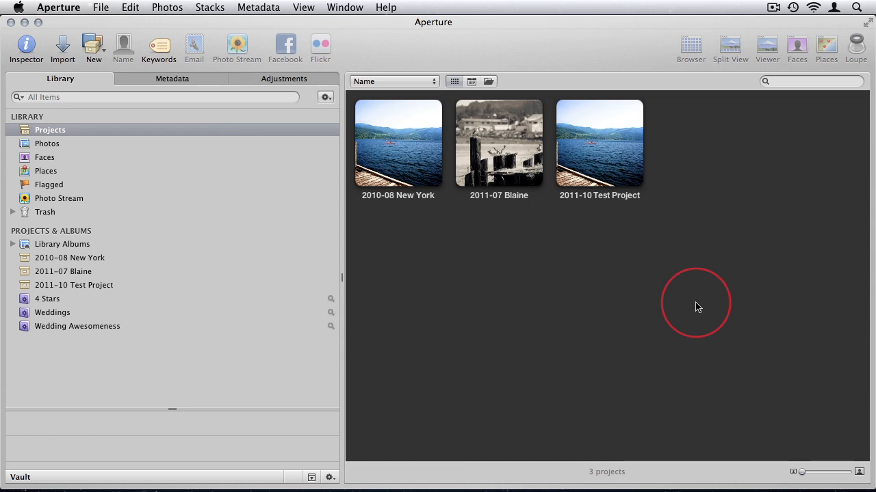
Switch to Finder, locate the Aperture Library file in the Pictures folder, and return to Aperture
mouse_move(446, 488)
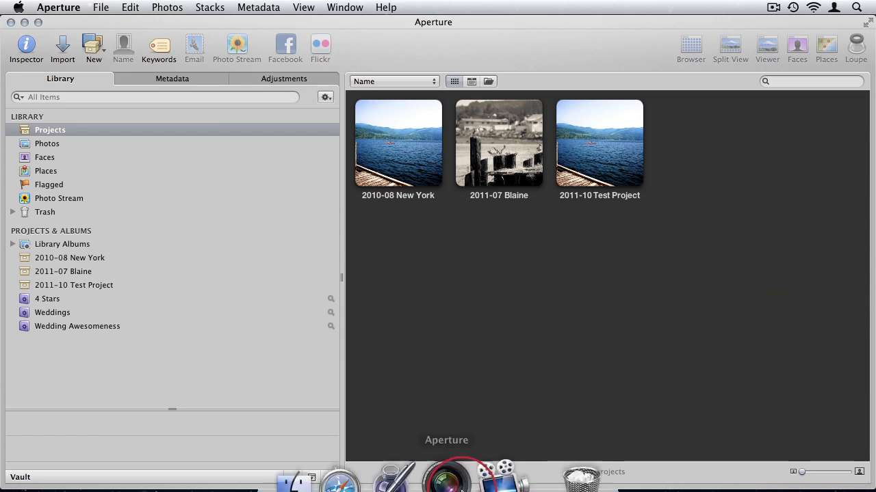
left_click(312, 444)
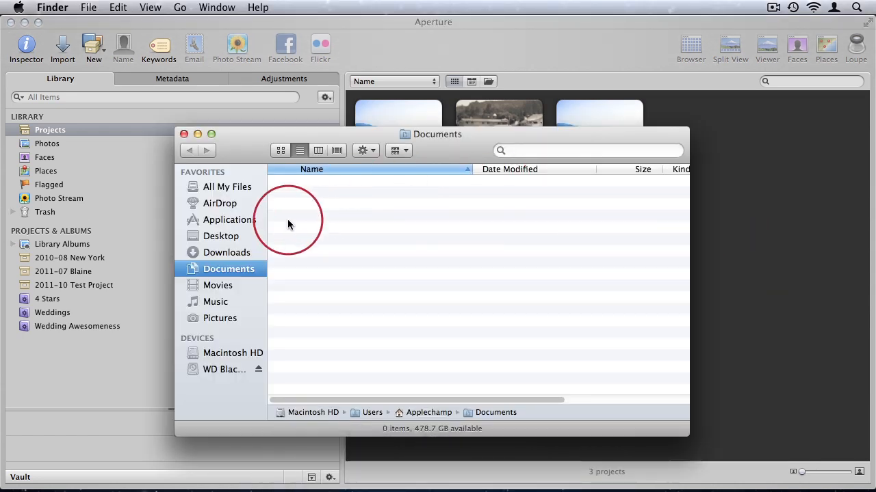
left_click(222, 318)
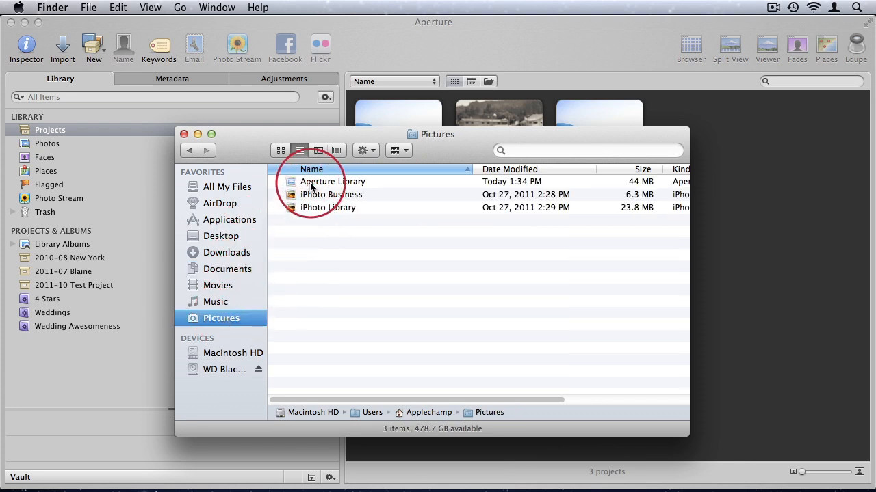
left_click(309, 184)
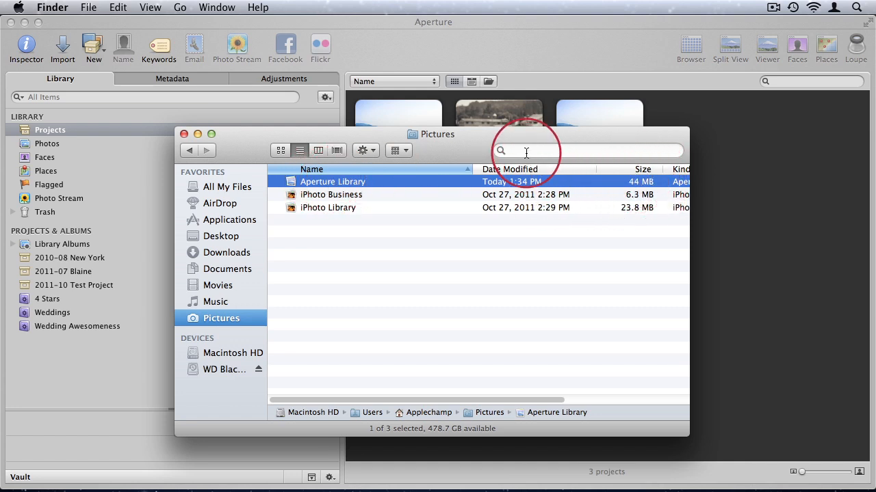
left_click_drag(527, 140, 606, 123)
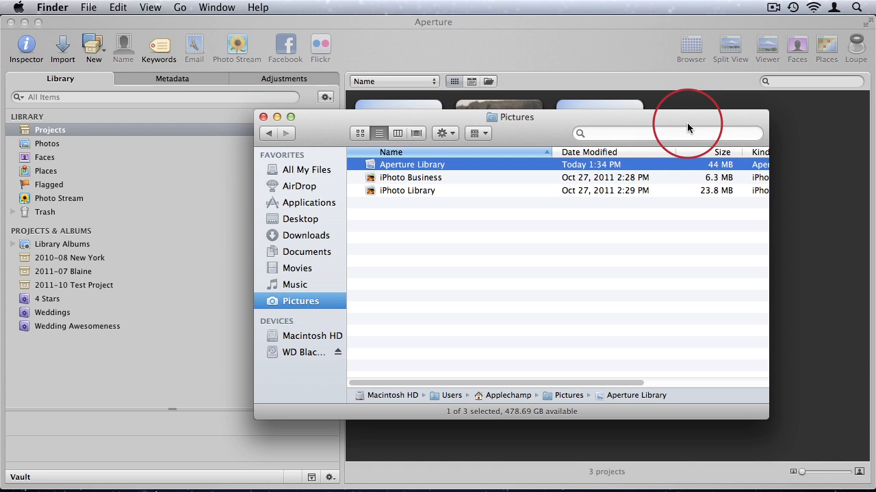
left_click(381, 58)
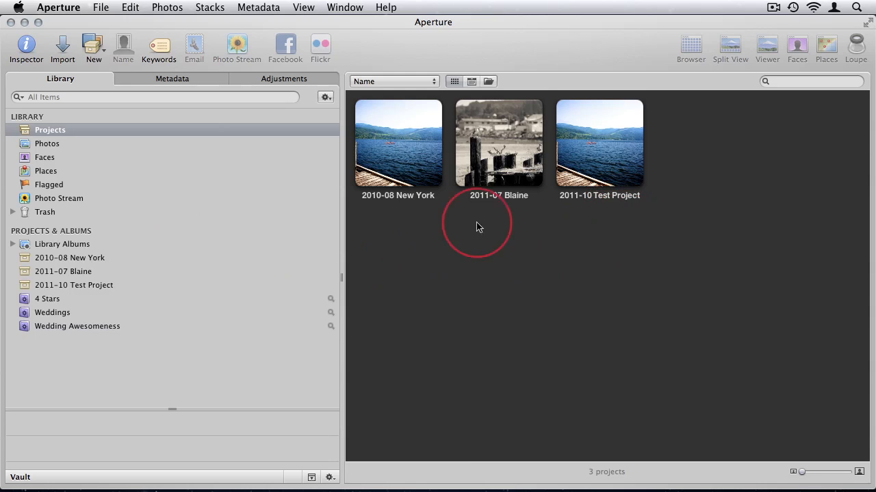
Examine the import settings' Store Files options, including choosing a custom folder, and leave without importing anything
left_click(61, 55)
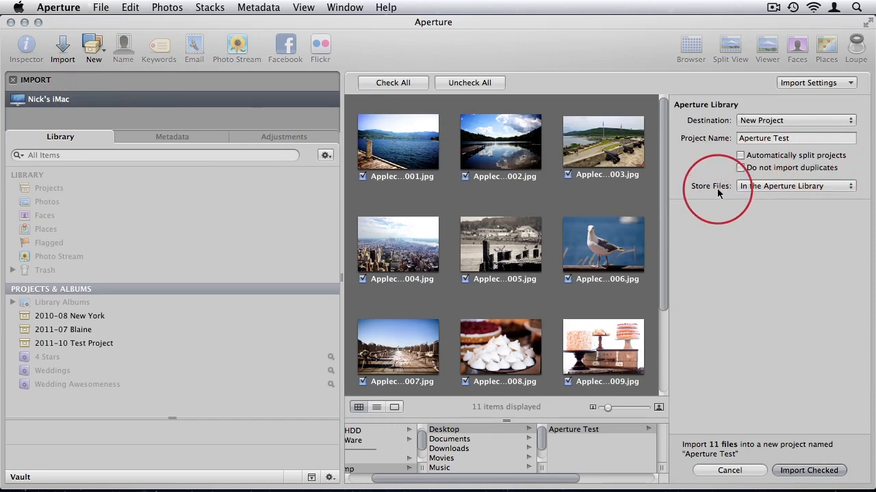
left_click(759, 187)
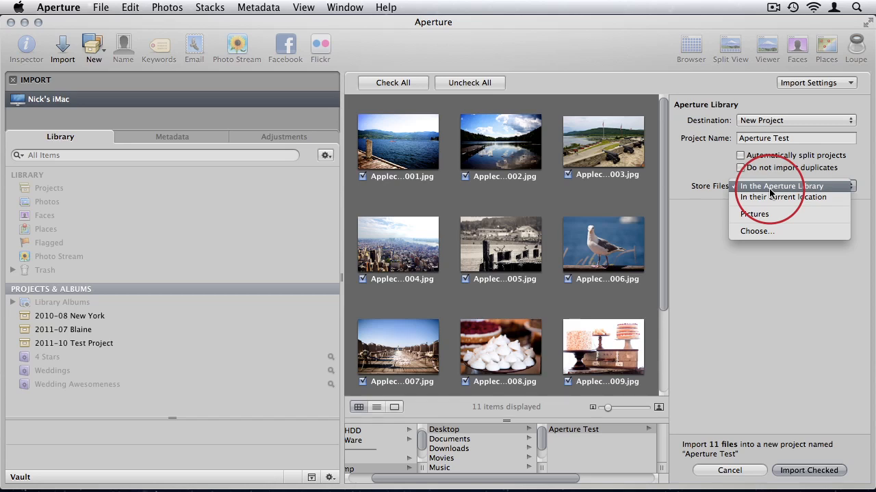
left_click(749, 234)
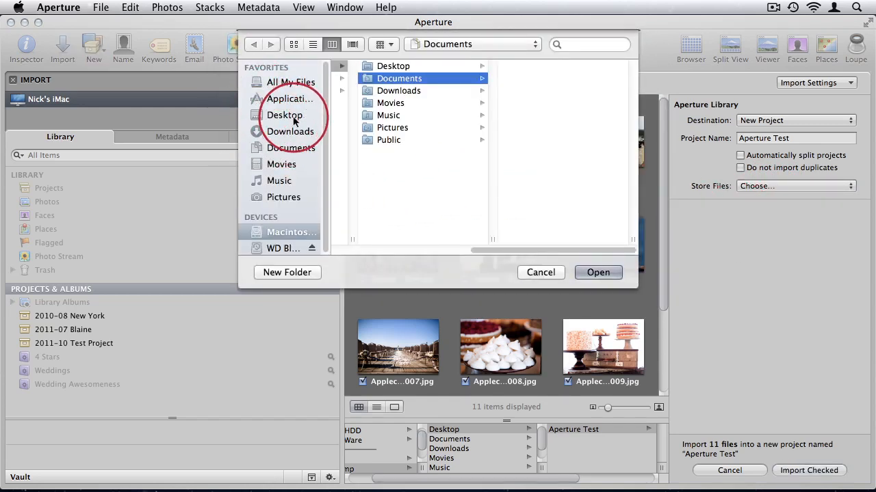
left_click(530, 274)
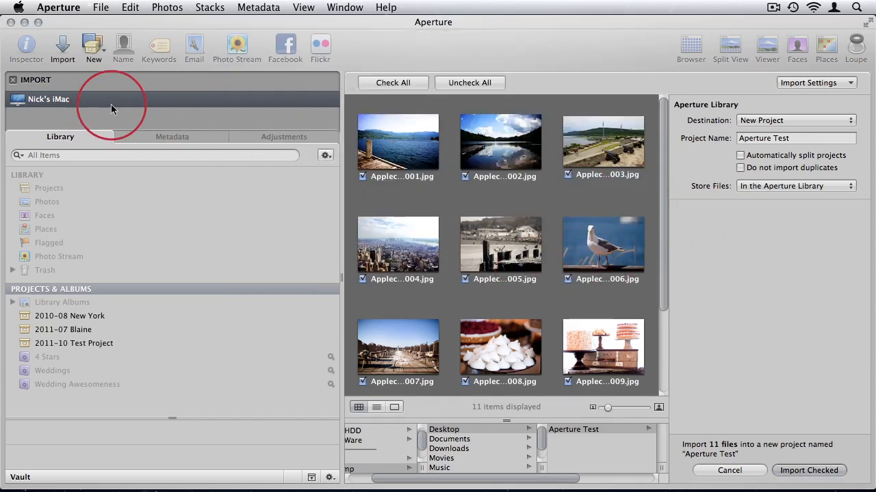
left_click(730, 470)
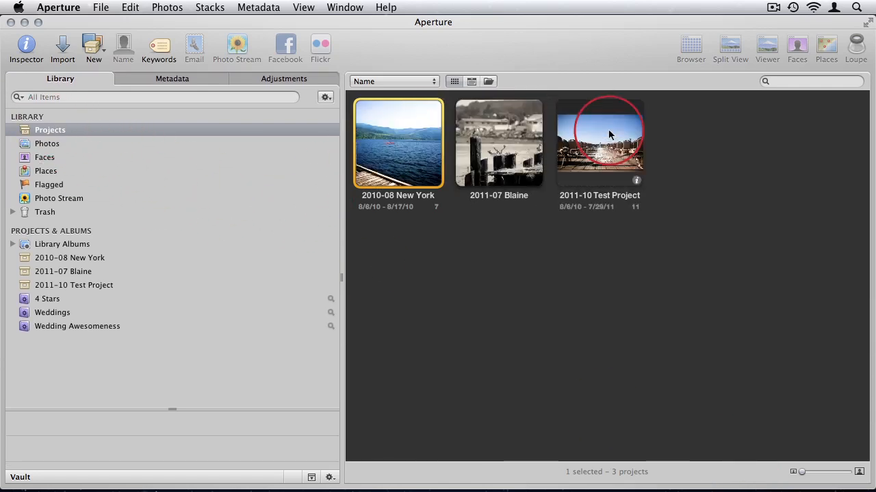
Switch to Finder and show the package contents of the Aperture Library file in the Pictures folder
mouse_move(280, 472)
left_click(321, 459)
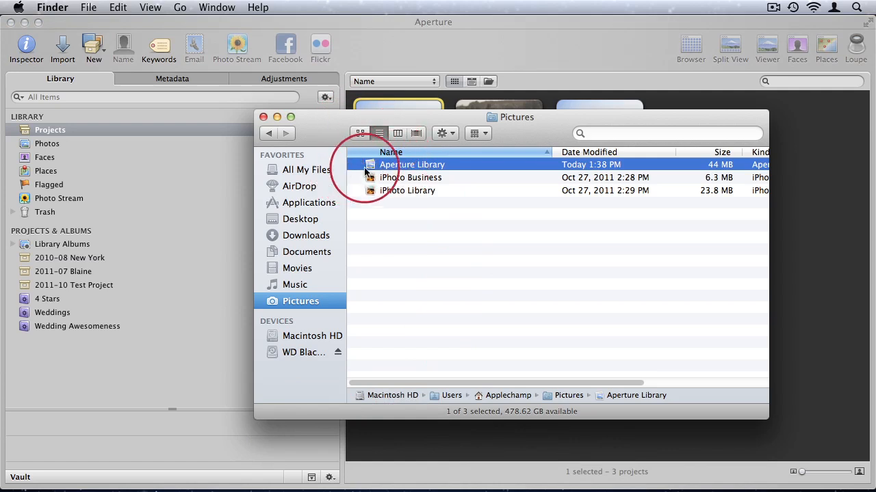
right_click(416, 165)
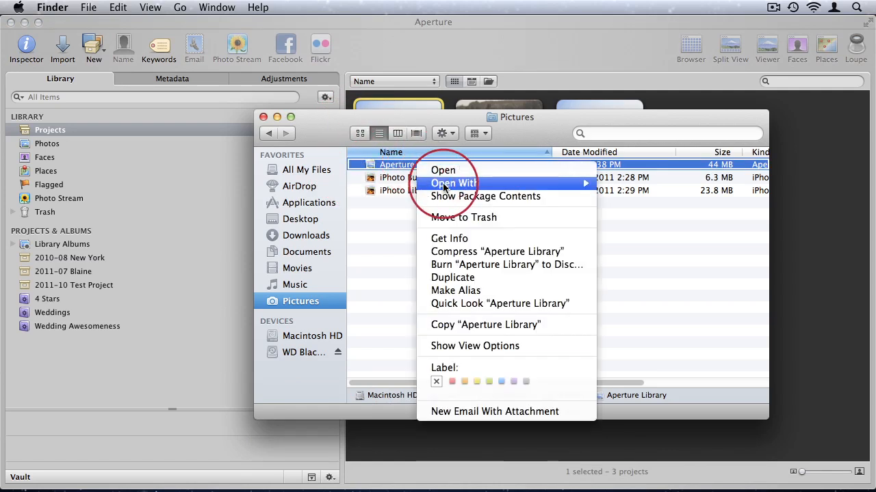
left_click(473, 196)
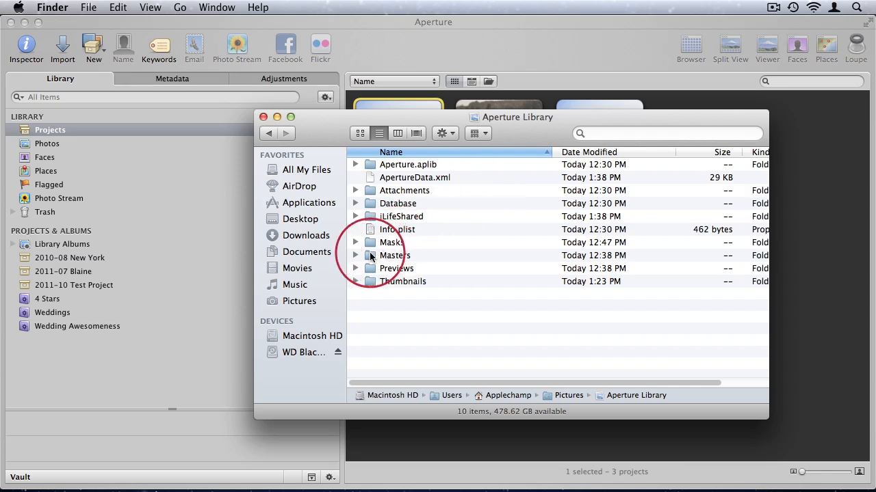
left_click(357, 256)
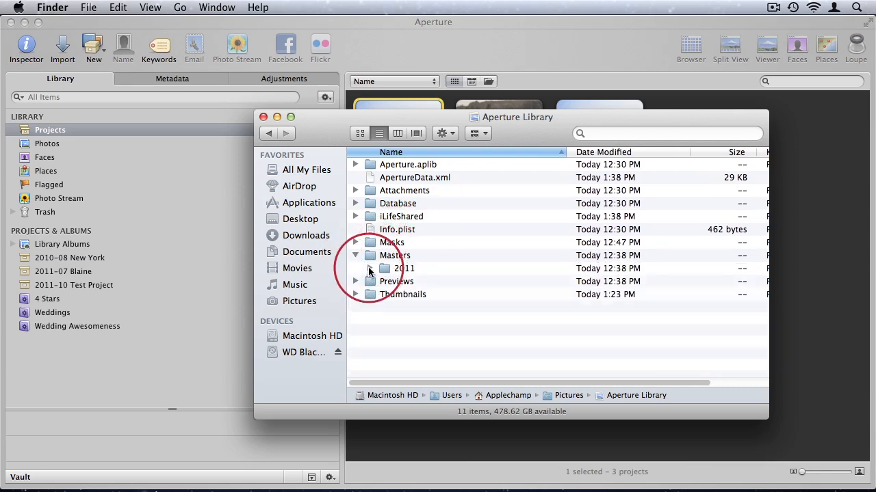
left_click(369, 269)
left_click(384, 282)
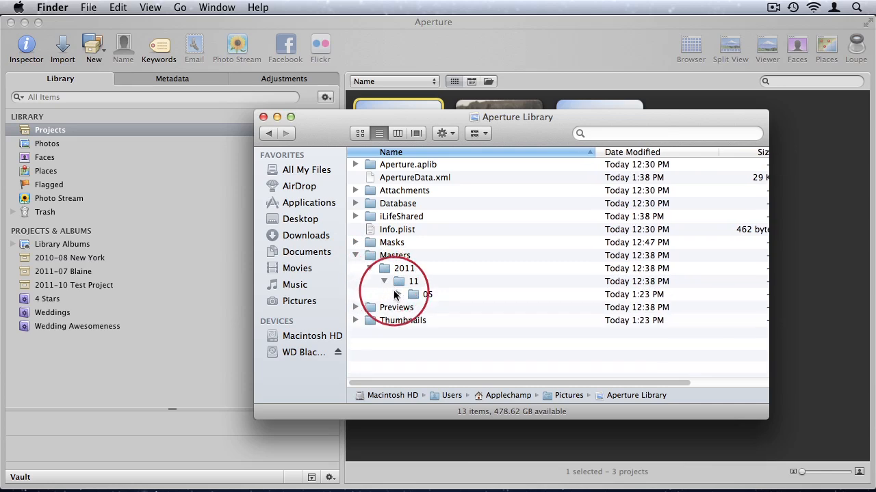
left_click(398, 294)
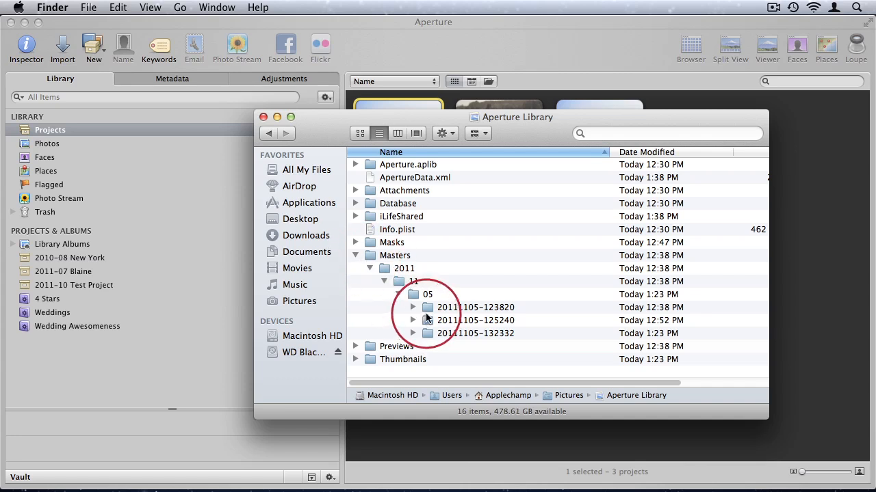
left_click(413, 308)
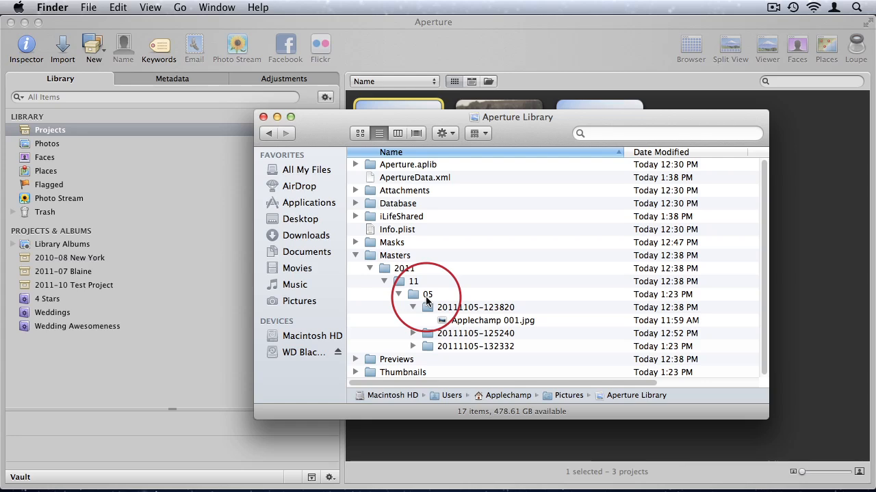
left_click(448, 321)
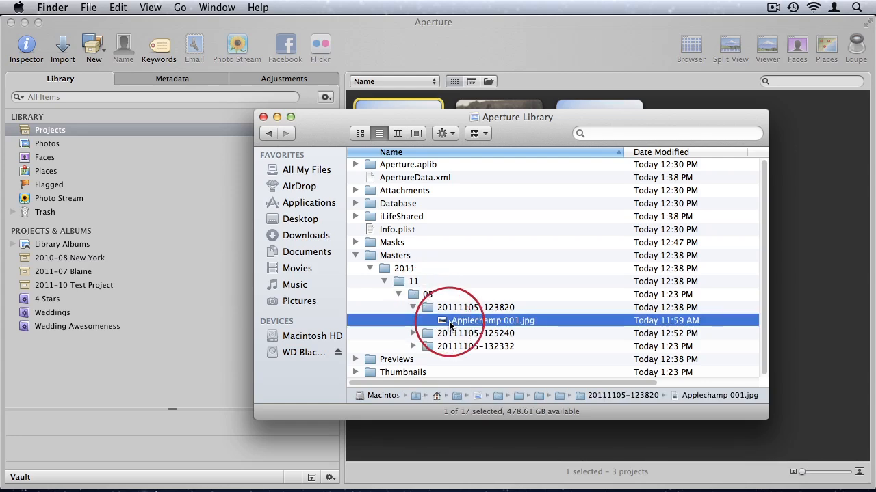
key("space")
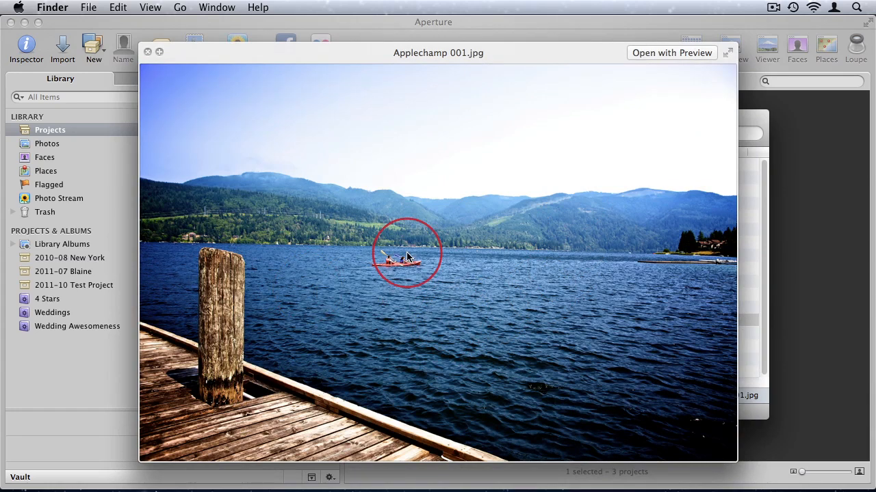
key("space")
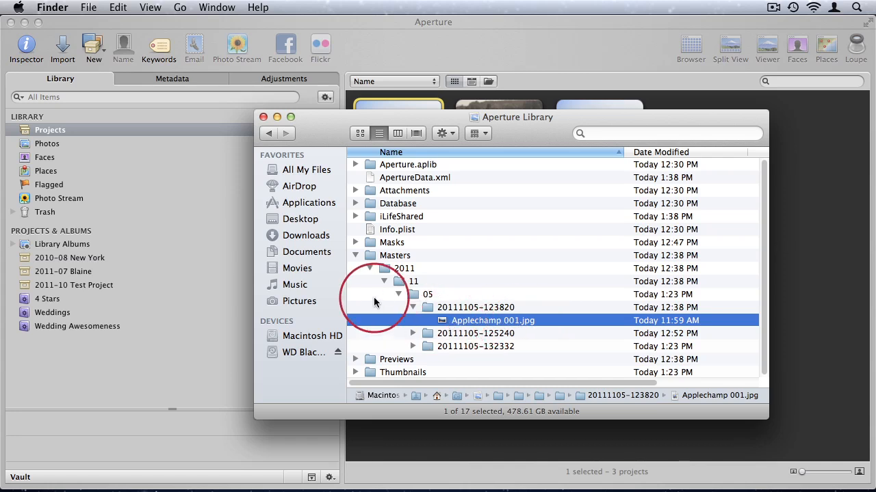
Collapse the Masters folder, go back to the Pictures folder, and return to Aperture
left_click(355, 256)
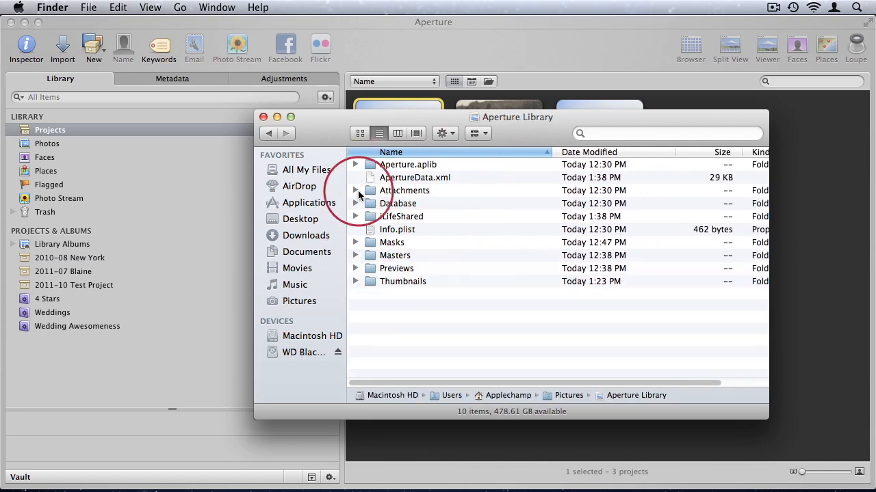
left_click(269, 133)
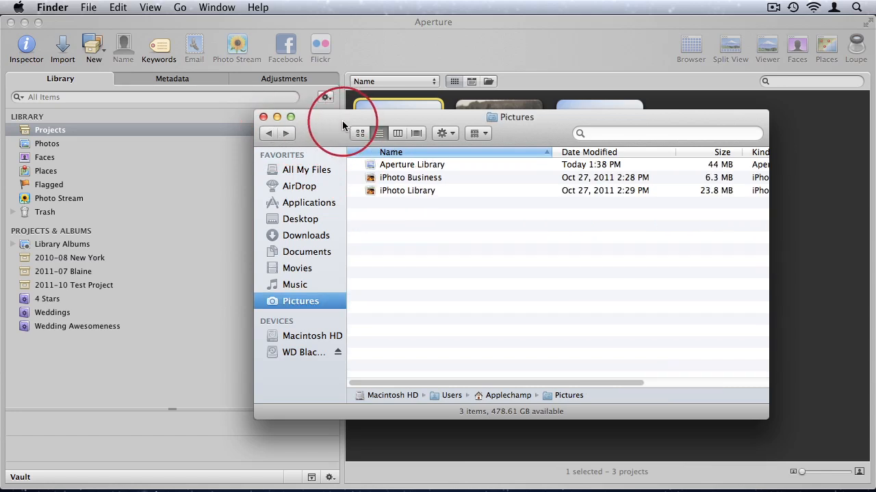
left_click(397, 52)
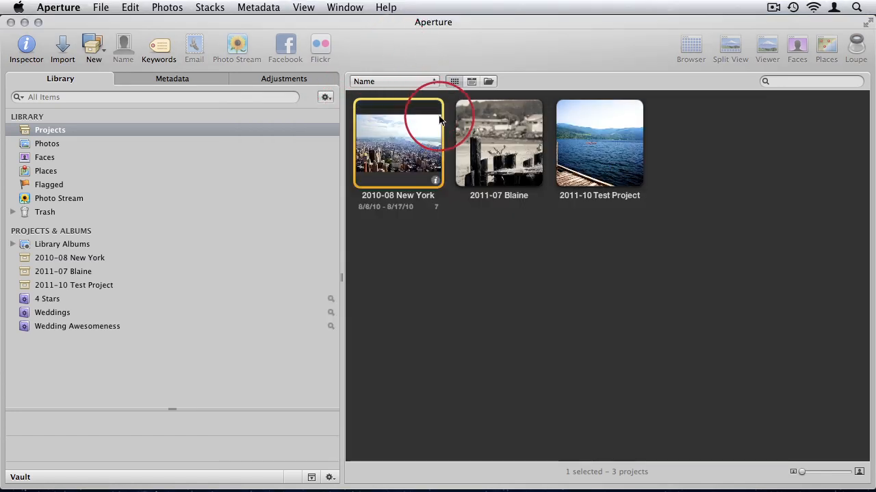
Start relocating the masters of all four photos in the 2010-08 New York project, with the Pictures folder as destination
double_click(401, 160)
left_click_drag(397, 247, 786, 103)
left_click(103, 7)
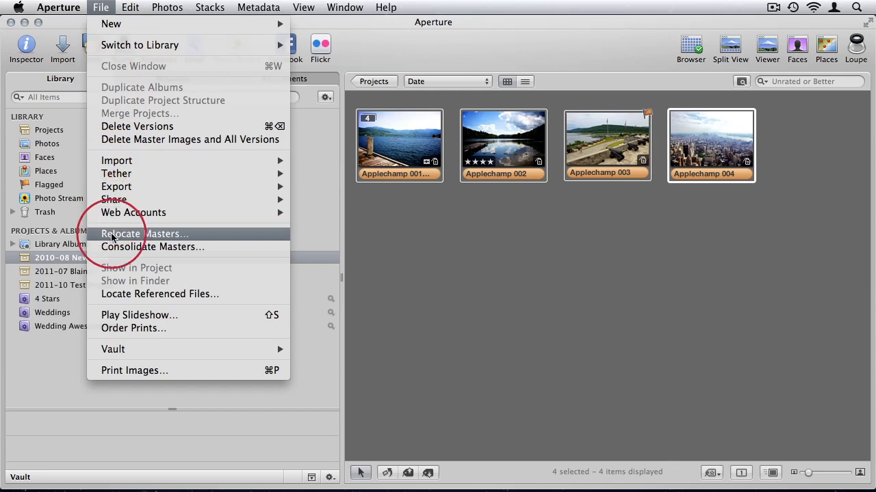
left_click(158, 237)
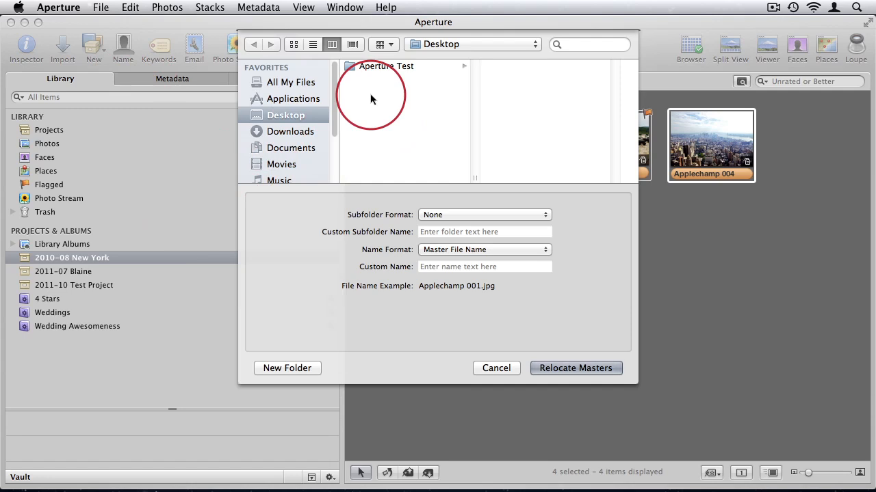
scroll(316, 132, "down", 3)
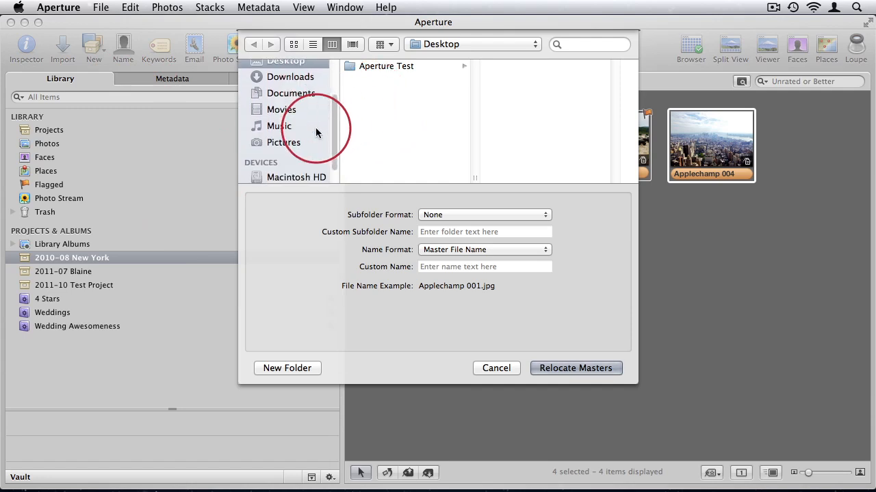
scroll(301, 140, "up", 2)
scroll(307, 146, "down", 2)
left_click(304, 150)
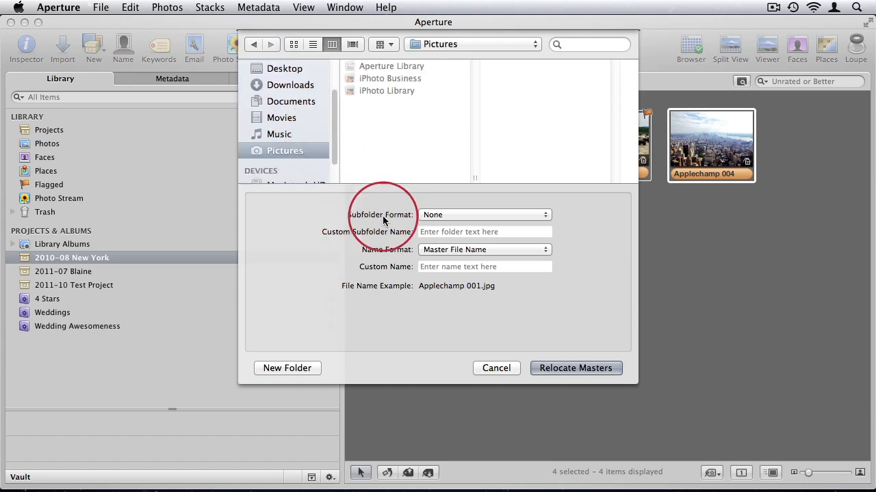
Review the available subfolder and name formats for the relocated masters, keeping None and Master File Name
left_click(456, 215)
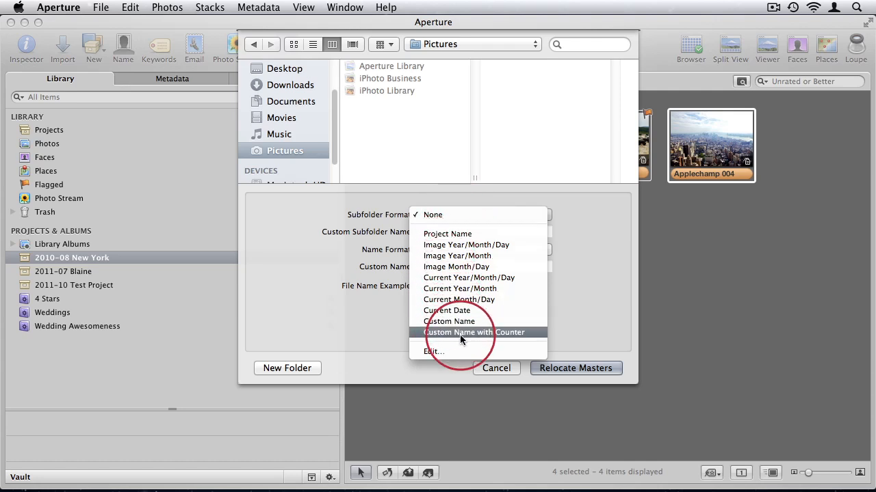
left_click(456, 200)
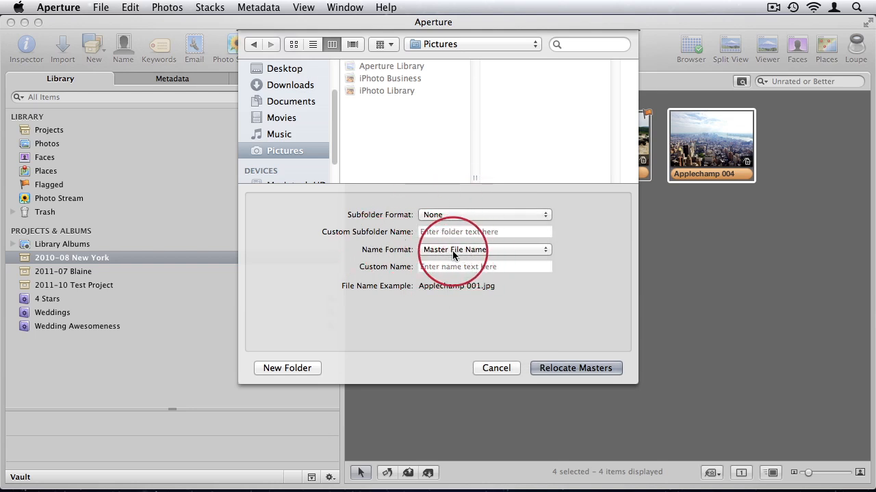
left_click(441, 252)
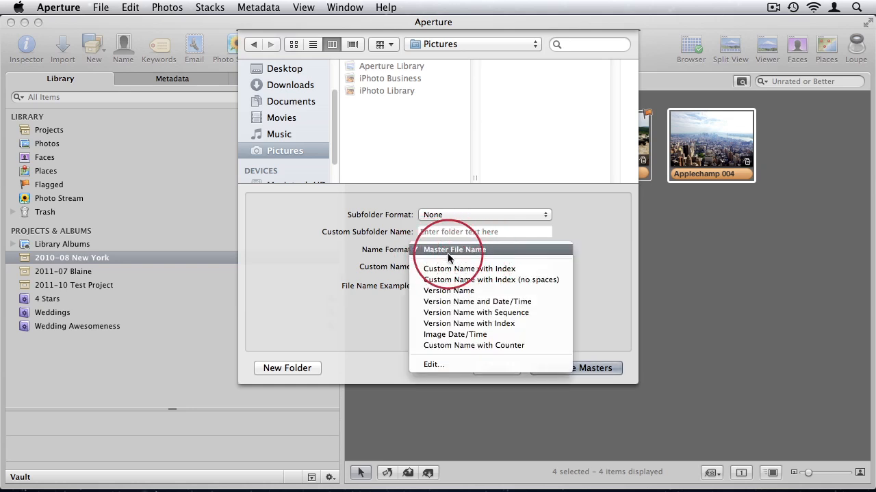
left_click(633, 215)
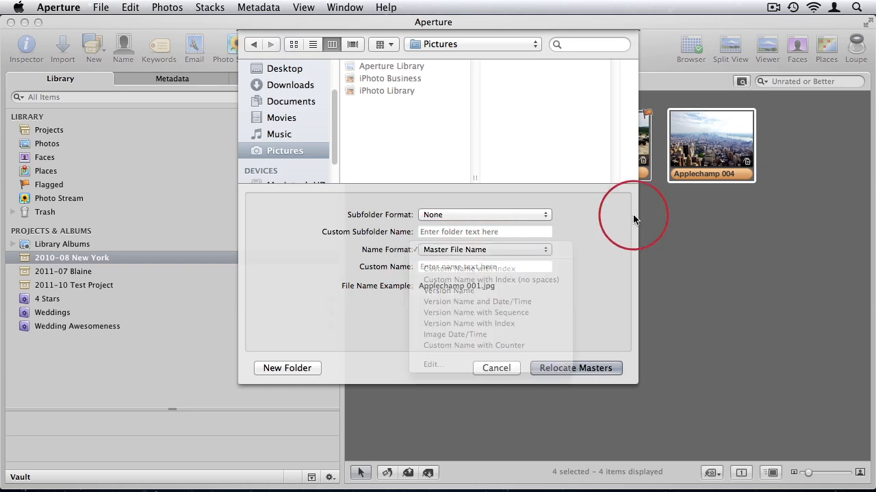
Create a folder named Test inside Pictures and relocate the selected masters into it
left_click(287, 368)
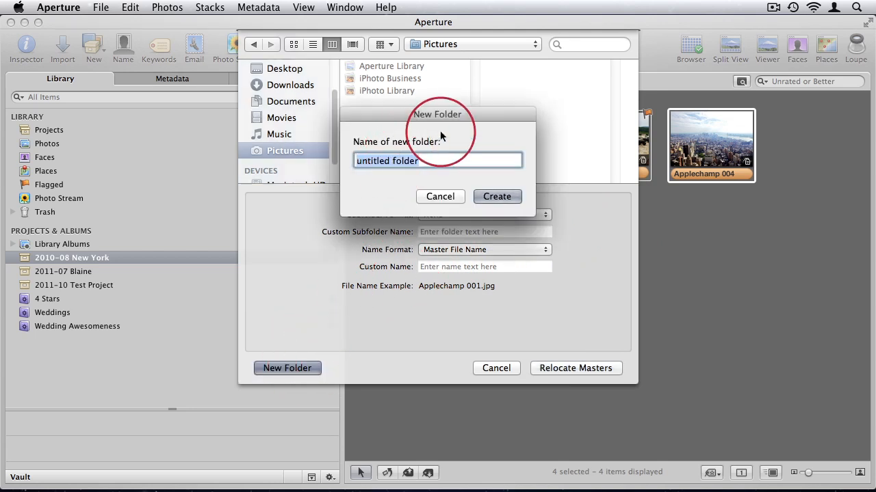
type("T")
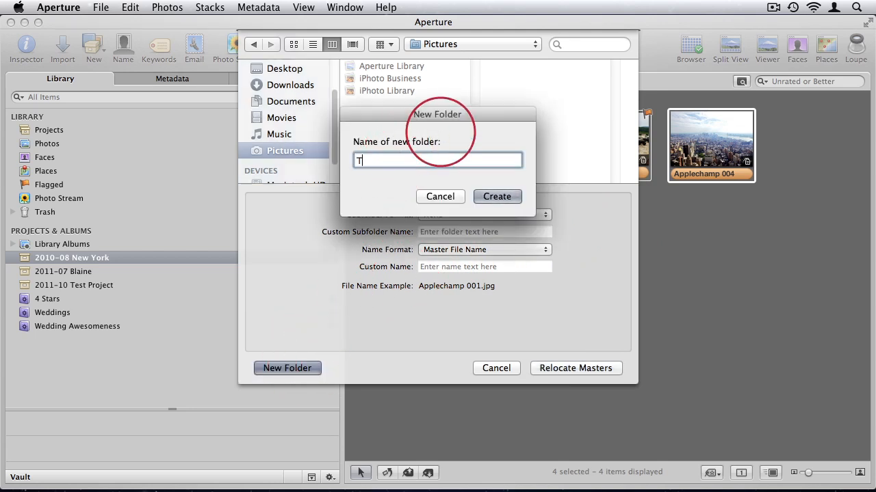
type("est")
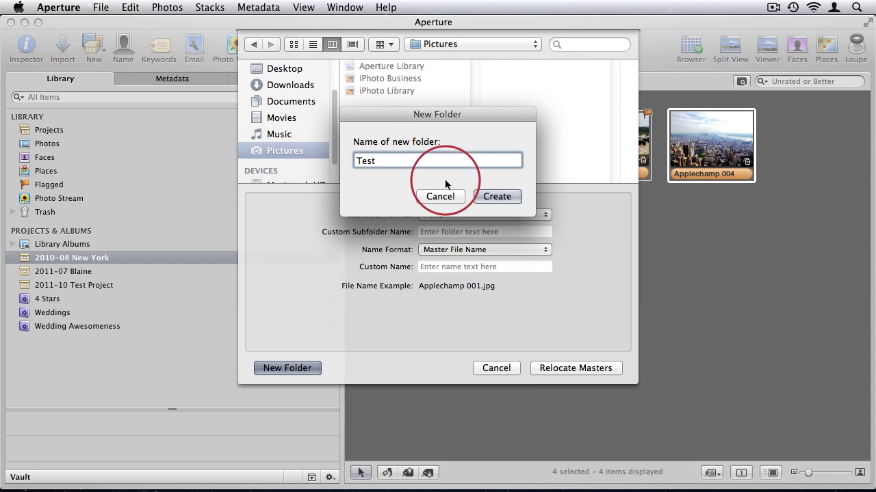
left_click(510, 195)
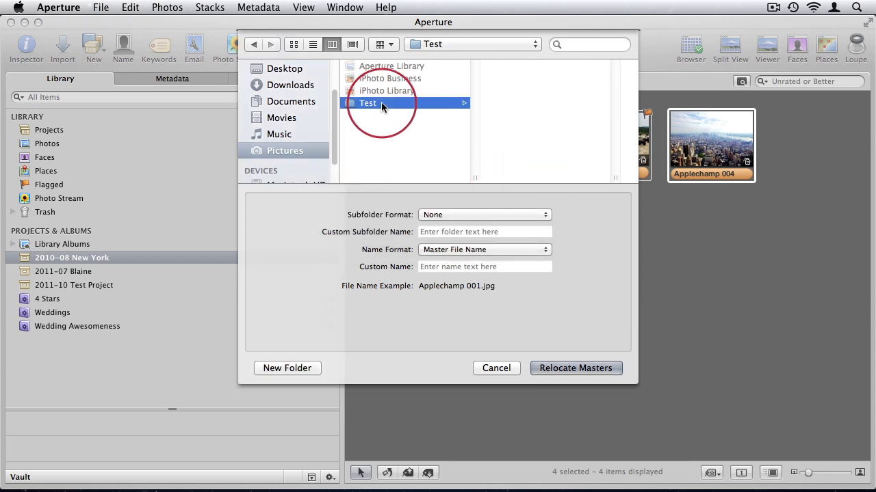
left_click(568, 370)
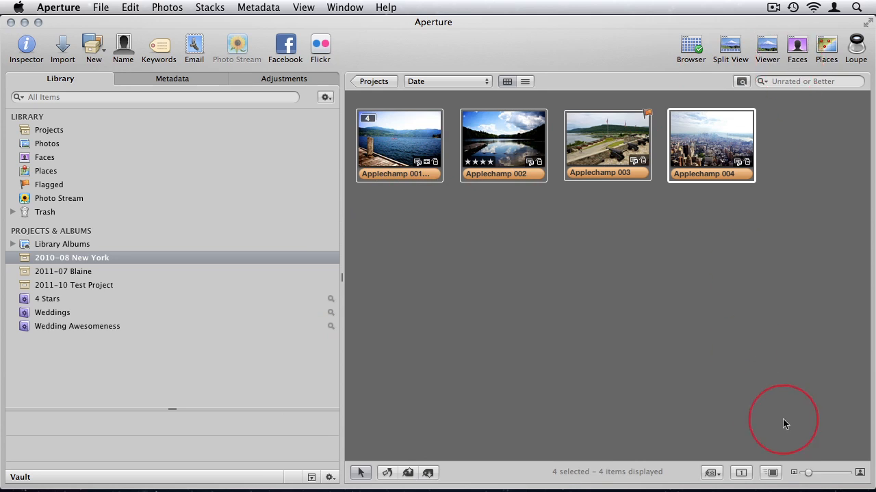
Inspect the relocated photos' badges, then switch to Finder, expand the Test folder in Pictures and select Applechamp 001.jpg
left_click_drag(807, 474, 814, 477)
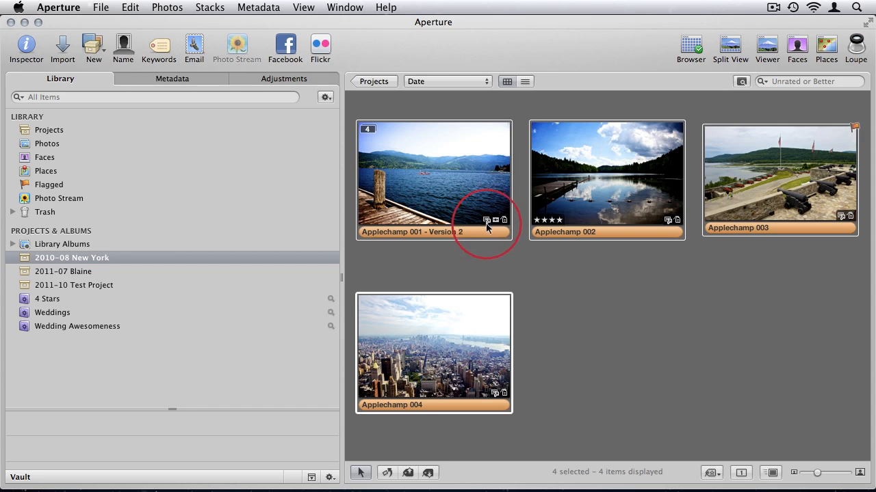
mouse_move(205, 490)
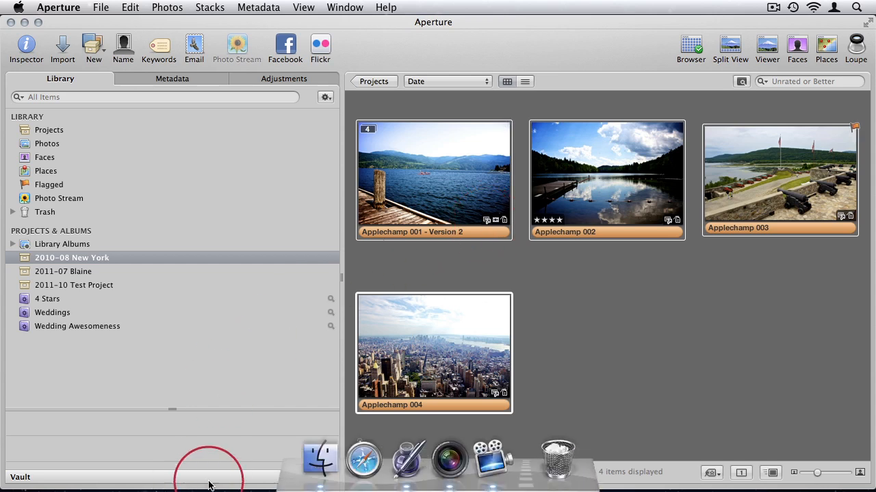
left_click(315, 454)
left_click(355, 204)
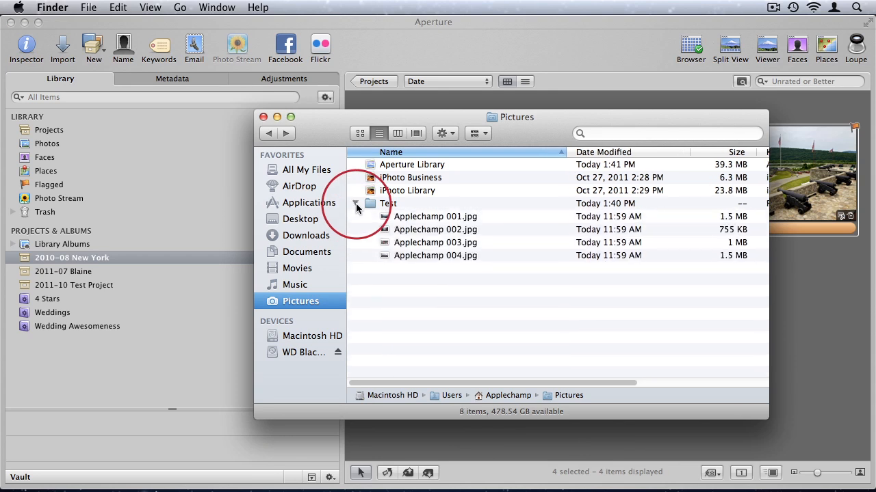
left_click(355, 204)
left_click(355, 203)
left_click(418, 216)
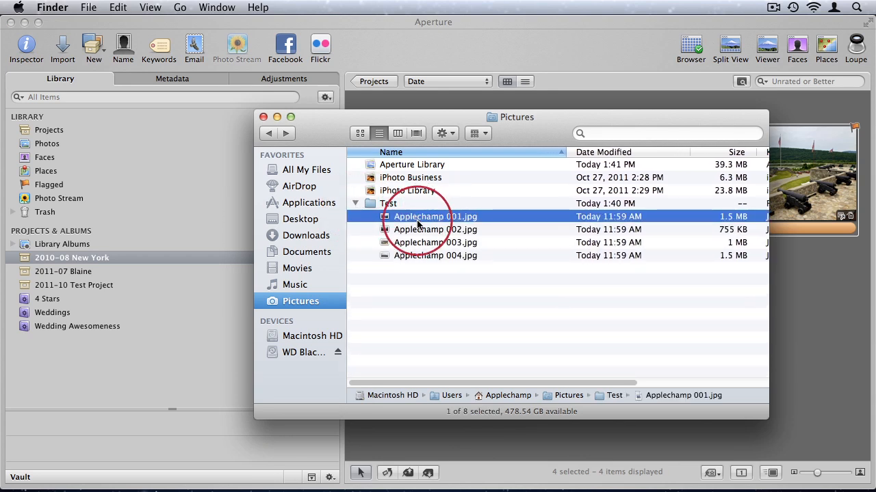
Inspect the four relocated JPEG files and their Test folder in Pictures, then return to Aperture
left_click(420, 230)
left_click(423, 242)
left_click(426, 255)
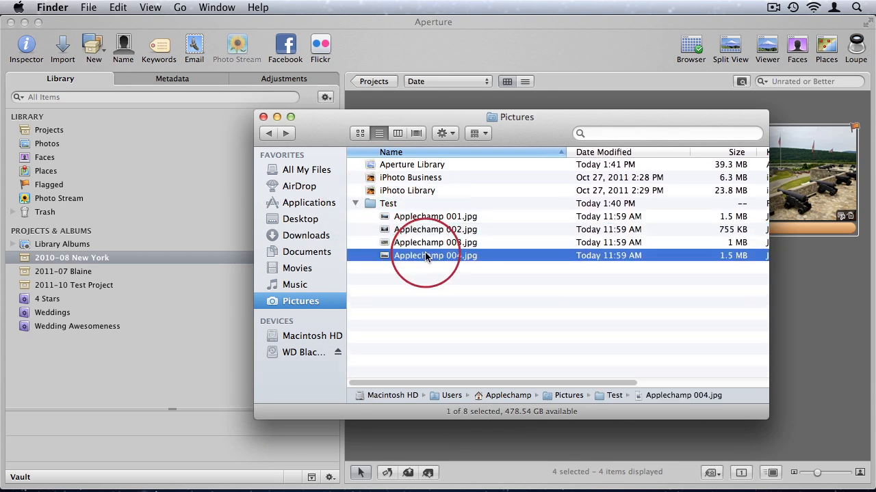
left_click(424, 276)
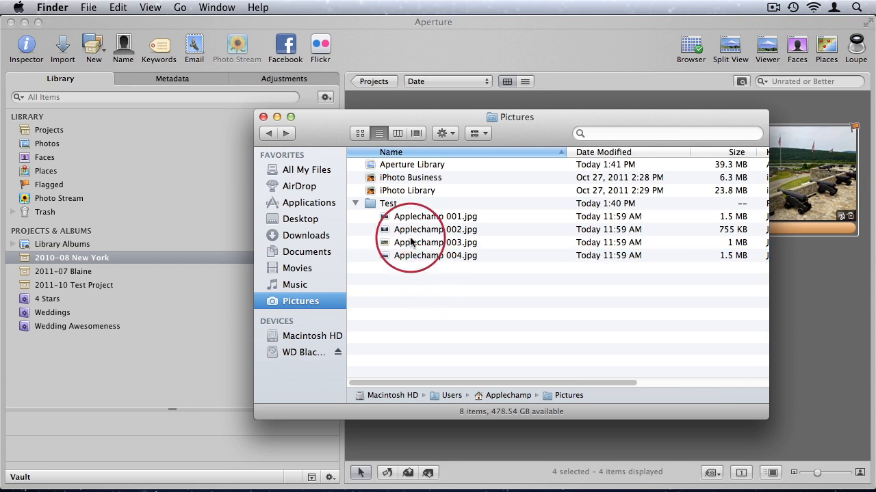
left_click(383, 204)
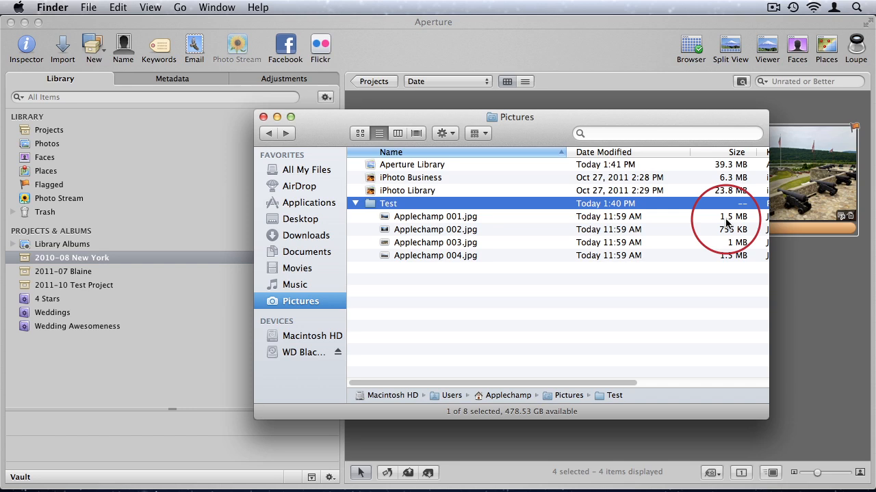
left_click(620, 294)
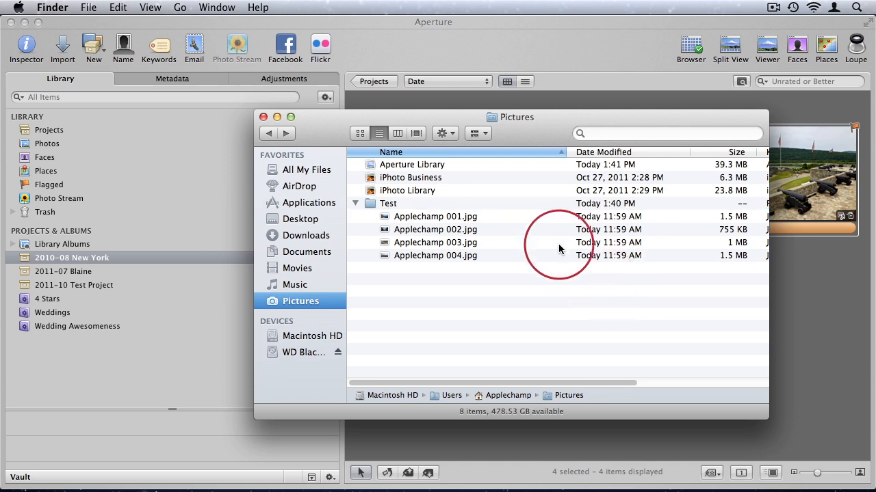
left_click_drag(518, 124, 524, 132)
left_click(438, 31)
left_click(101, 8)
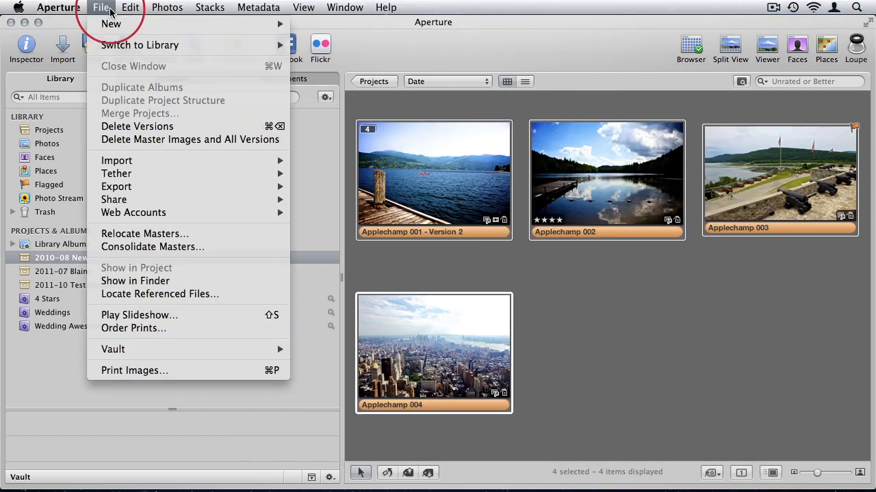
left_click(135, 236)
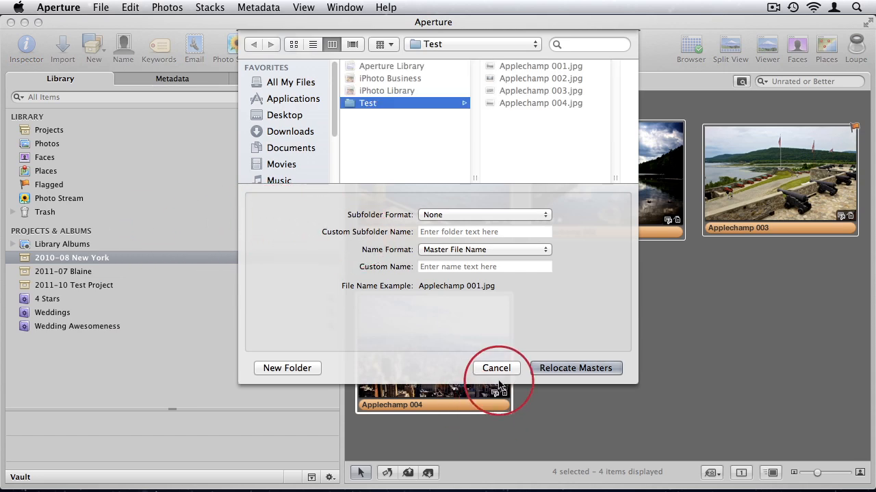
left_click(497, 368)
Consolidate the masters of the four selected photos into the Aperture Library, using the Move files option
left_click(95, 8)
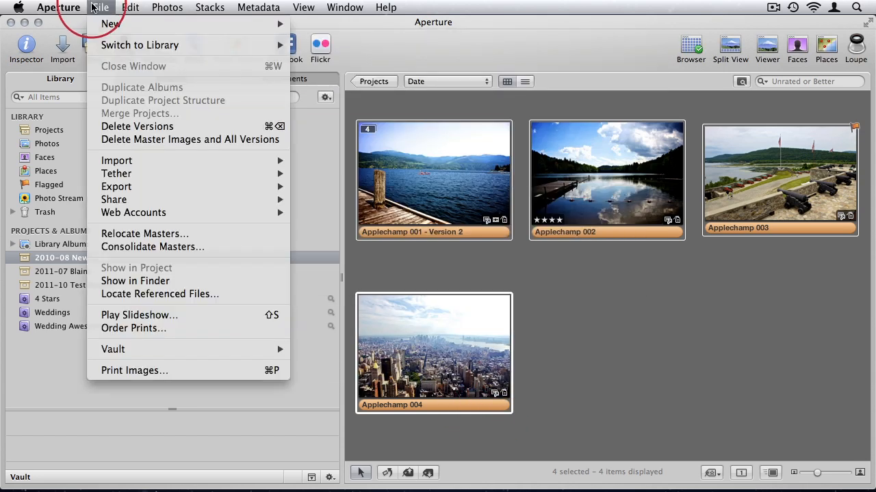
left_click(133, 250)
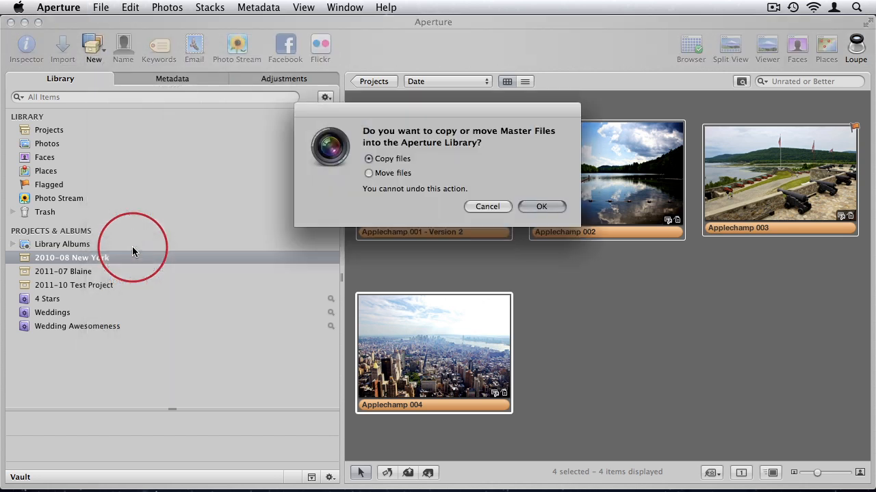
left_click(370, 173)
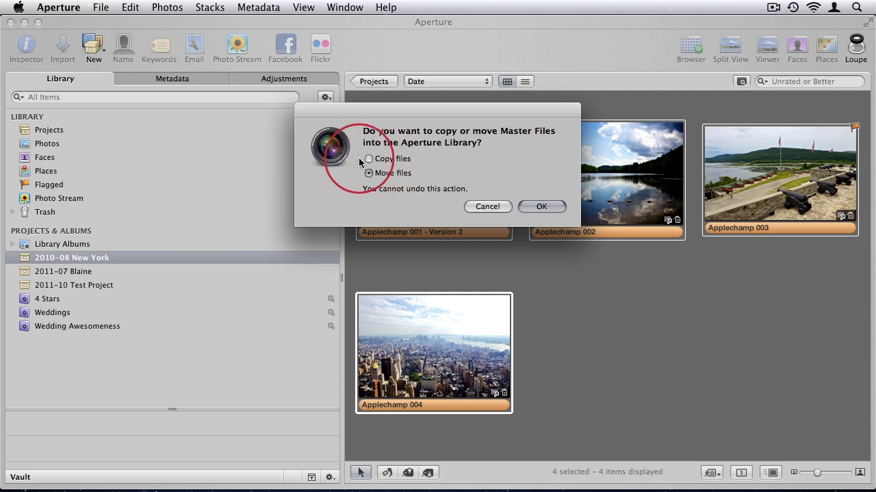
left_click(541, 206)
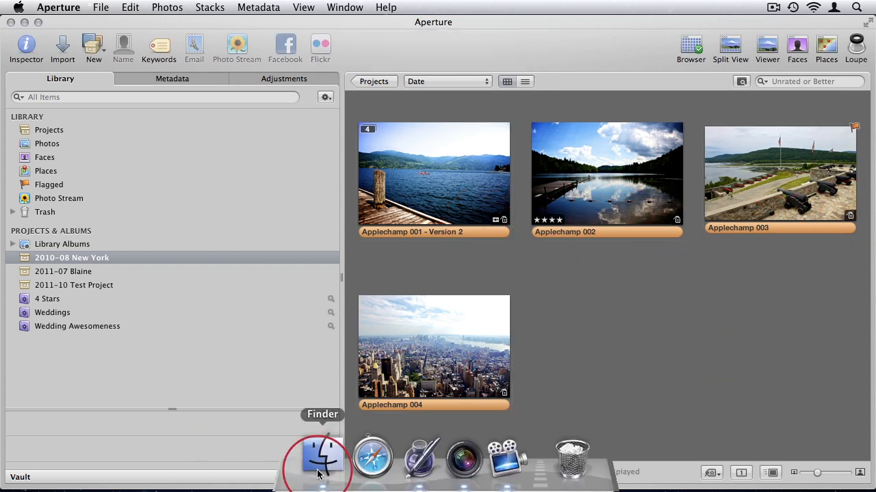
Switch to Finder, delete the Test folder from Pictures and return to Aperture
left_click(317, 462)
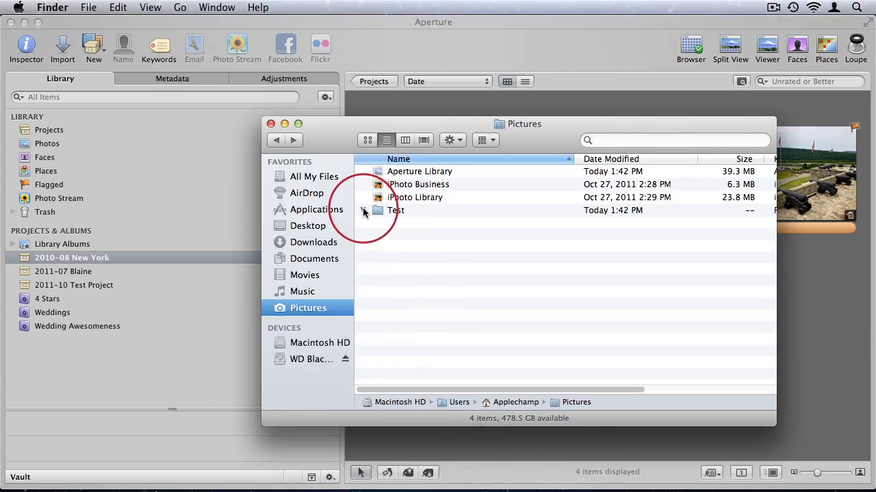
left_click(427, 172)
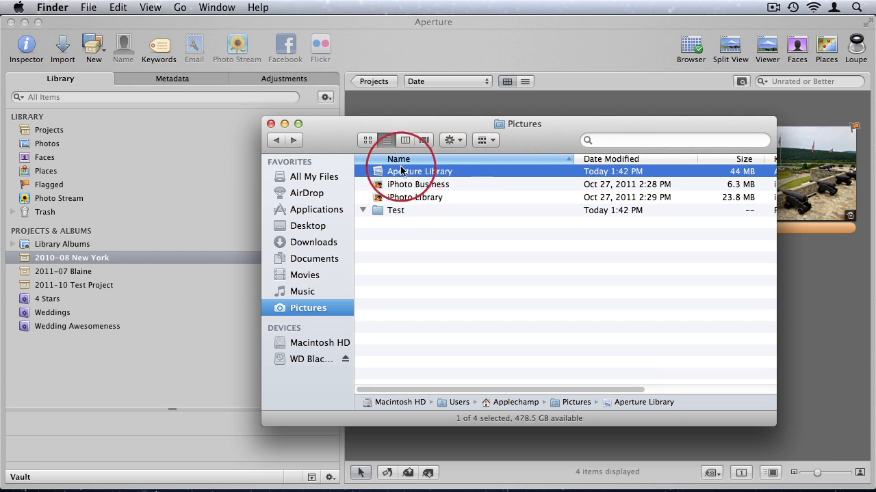
left_click(398, 210)
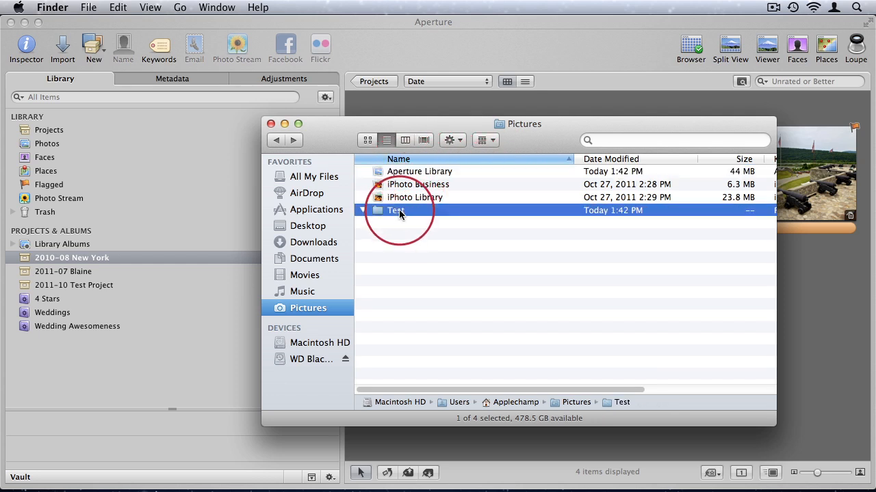
double_click(388, 211)
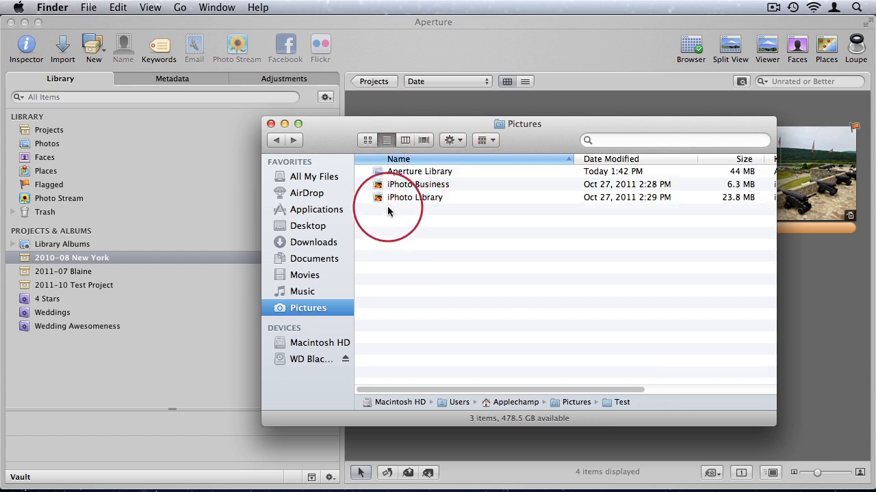
left_click(392, 45)
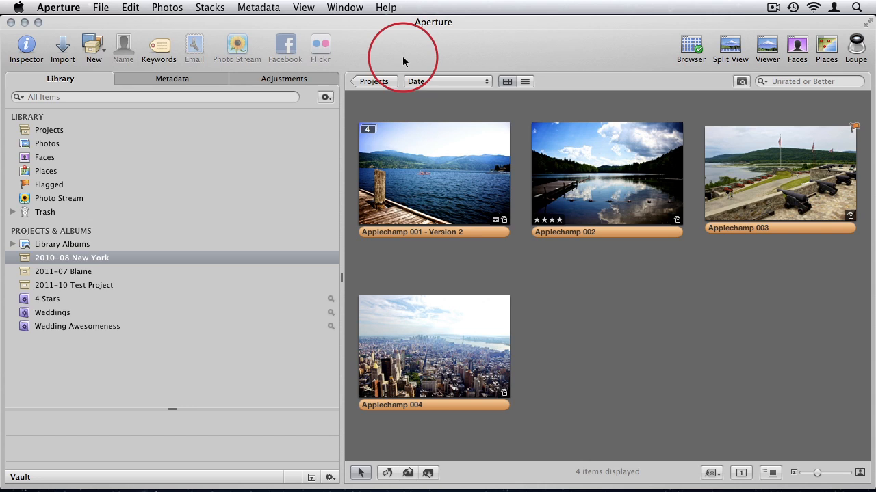